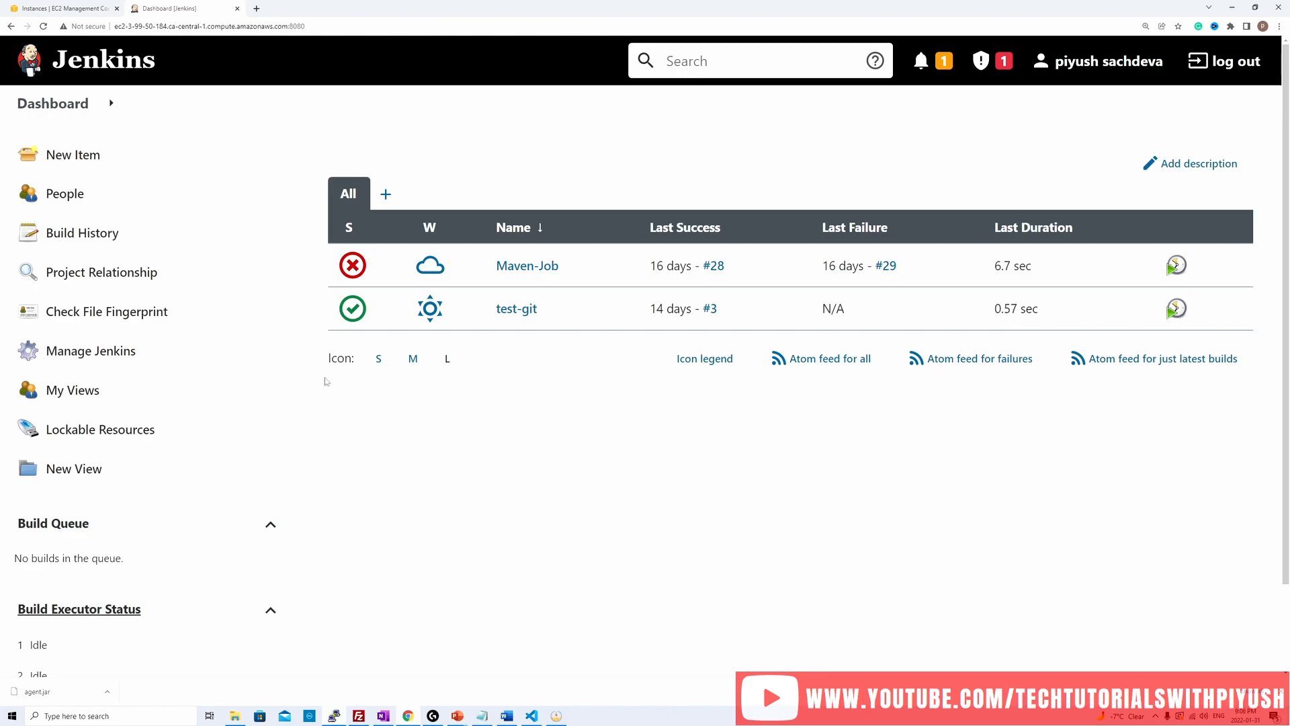
Step: Check the Jenkins URL under Jenkins Location in the system configuration
{"action": "left_click", "coordinate": [79, 352]}
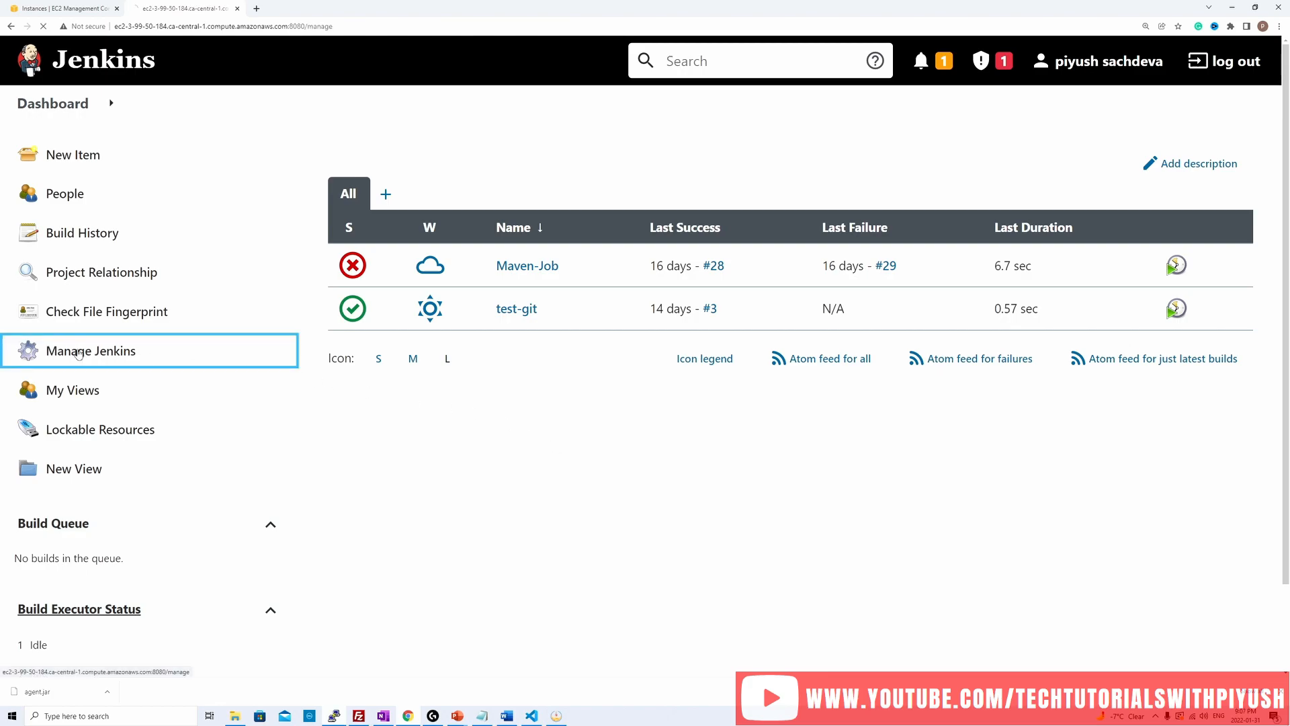
{"action": "scroll", "coordinate": [538, 520], "scroll_direction": "down", "scroll_amount": 3}
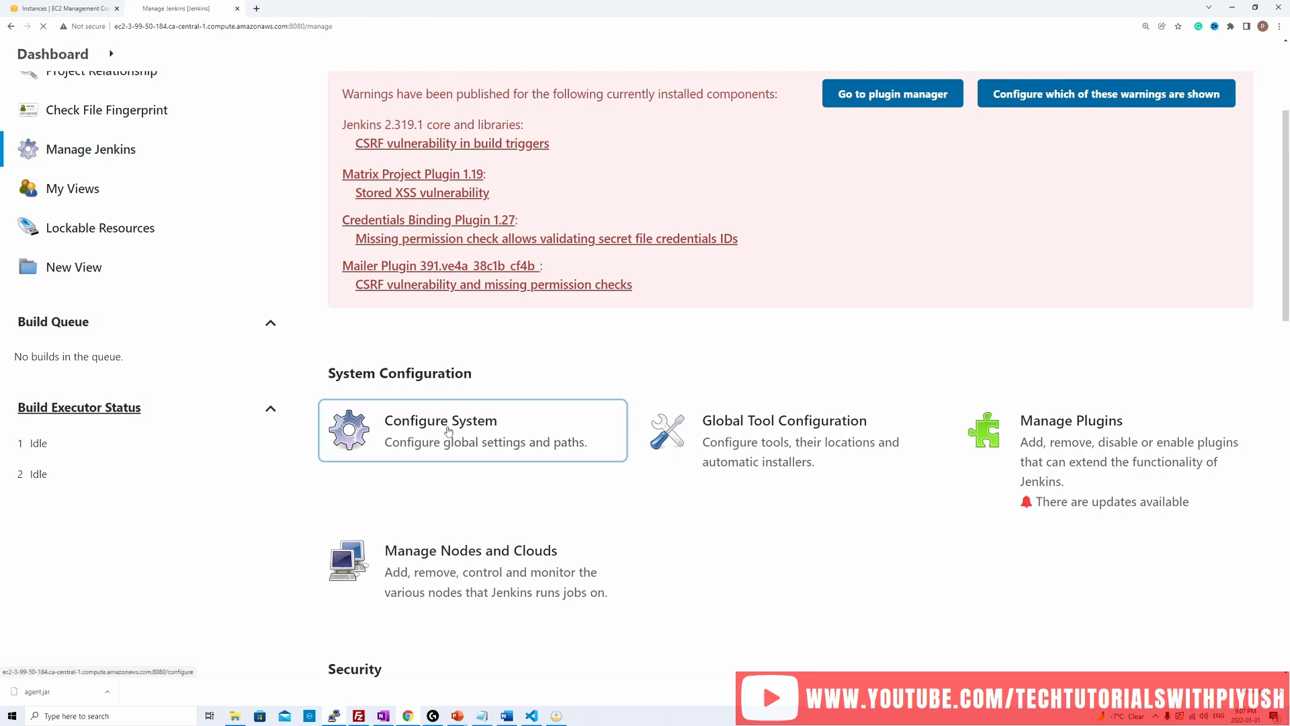
{"action": "left_click", "coordinate": [529, 437]}
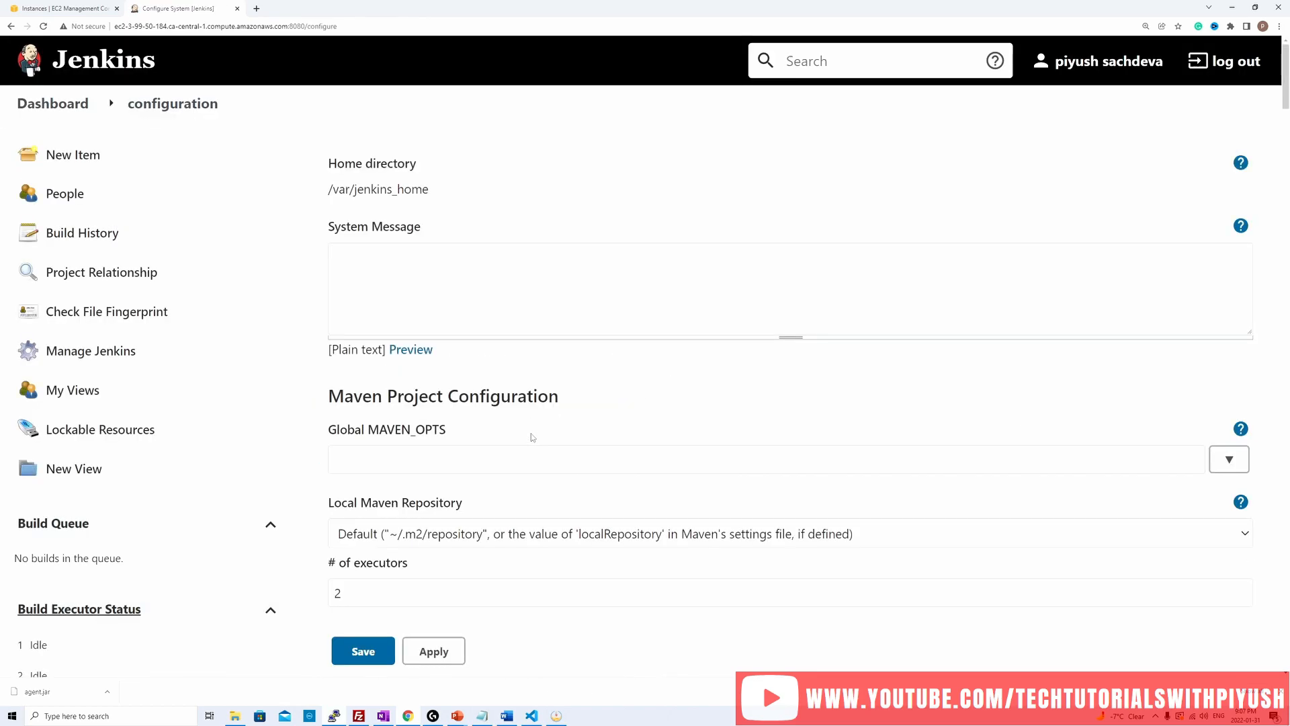
{"action": "scroll", "coordinate": [532, 438], "scroll_direction": "down", "scroll_amount": 8}
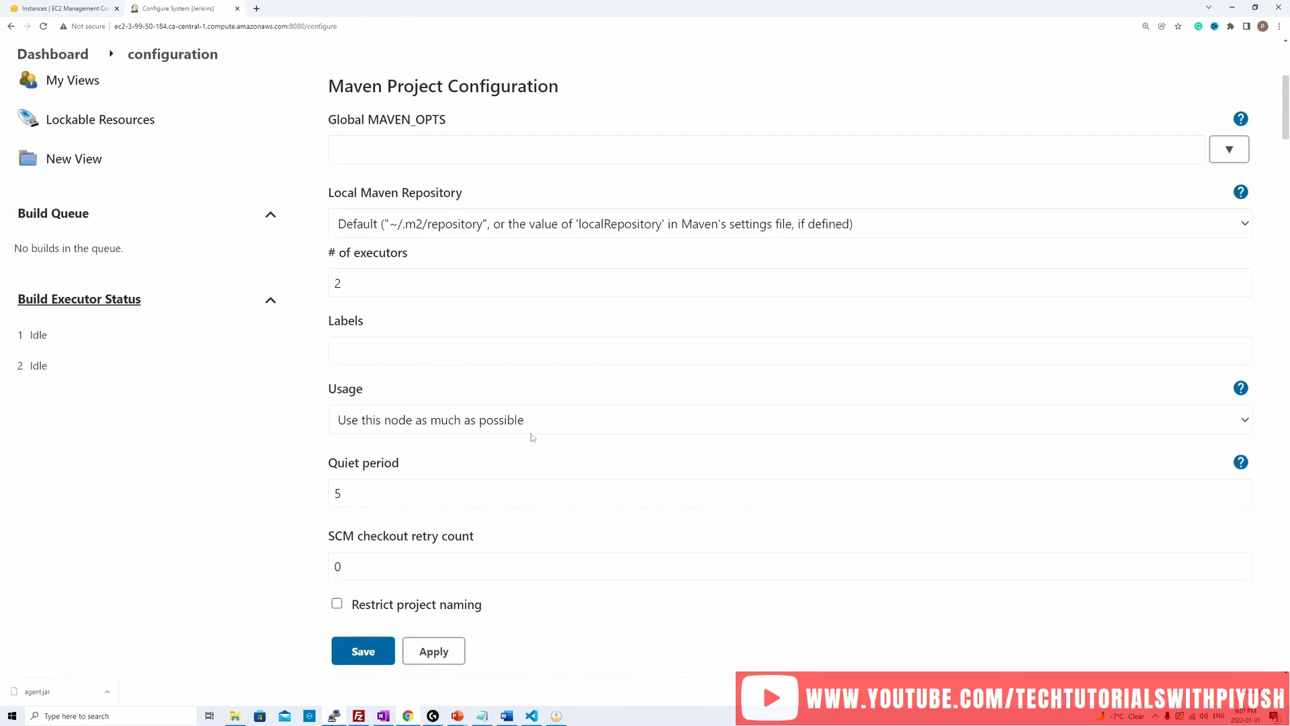
{"action": "scroll", "coordinate": [532, 438], "scroll_direction": "down", "scroll_amount": 1}
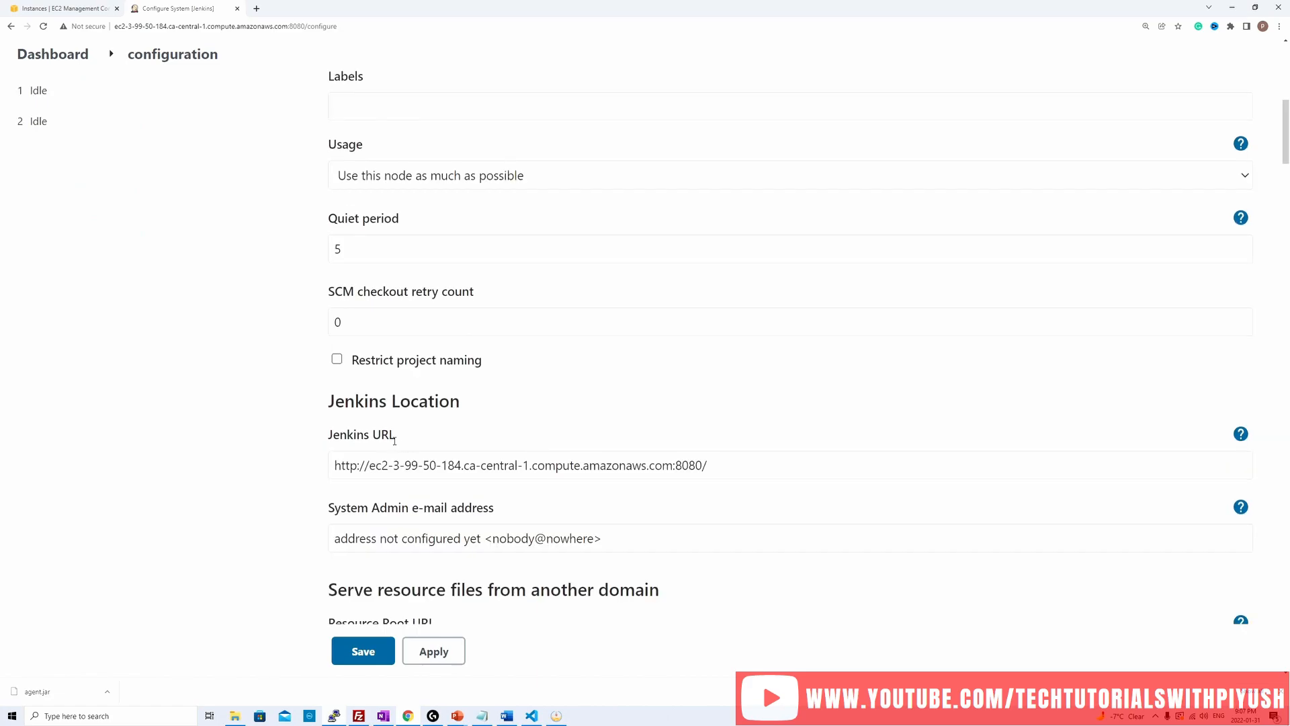
{"action": "left_click_drag", "start_coordinate": [368, 470], "coordinate": [467, 471]}
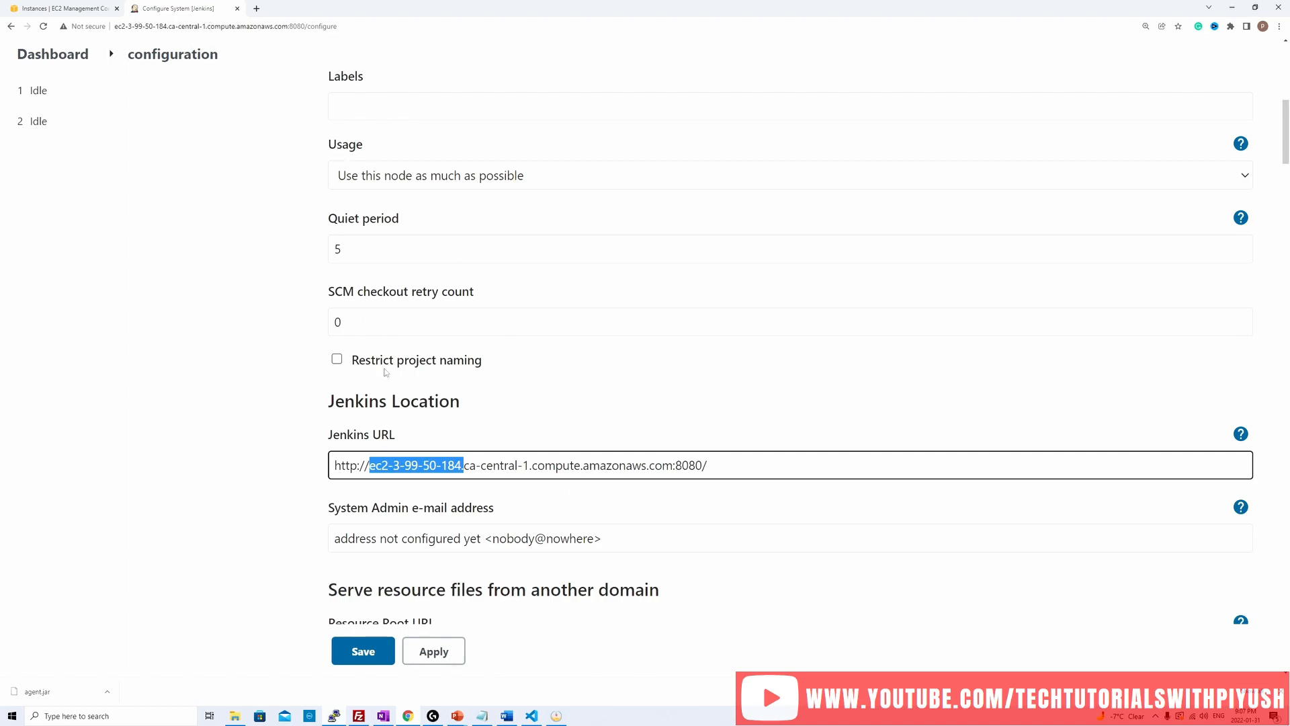
Step: Check the TCP port setting for inbound agents in the global security configuration
{"action": "scroll", "coordinate": [285, 375], "scroll_direction": "up", "scroll_amount": 10}
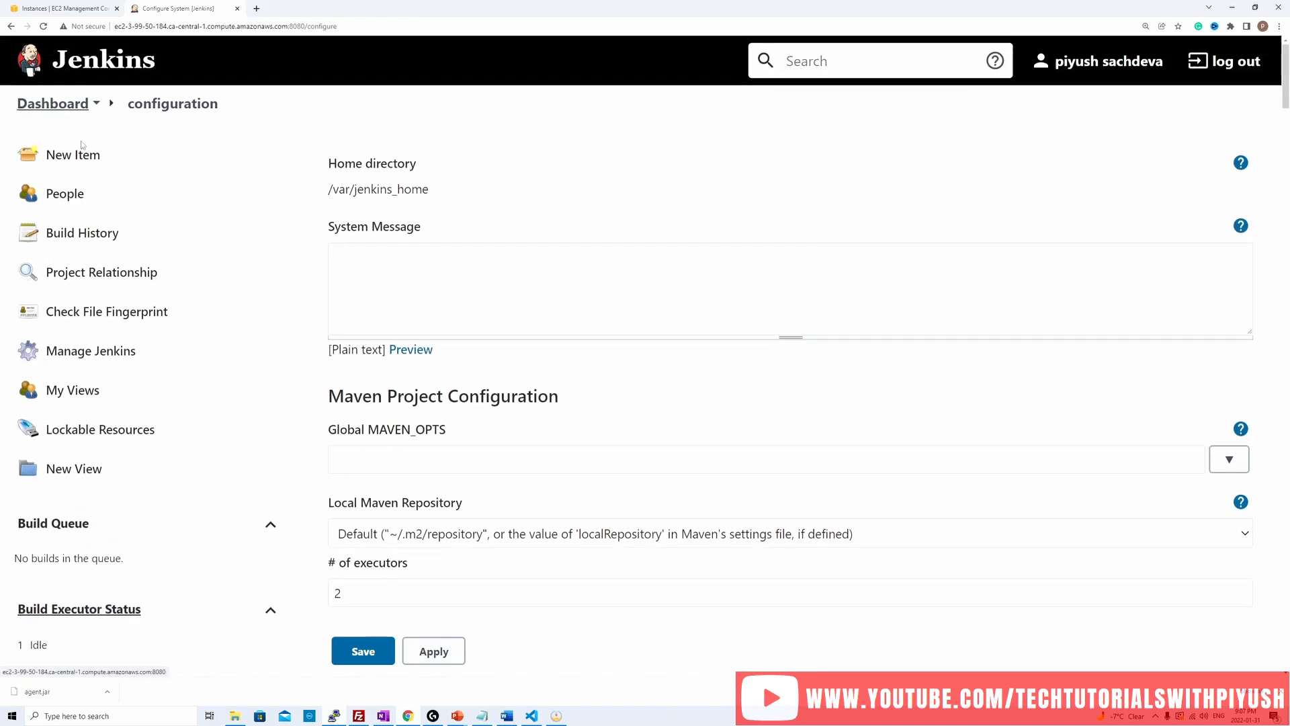
{"action": "left_click", "coordinate": [105, 353]}
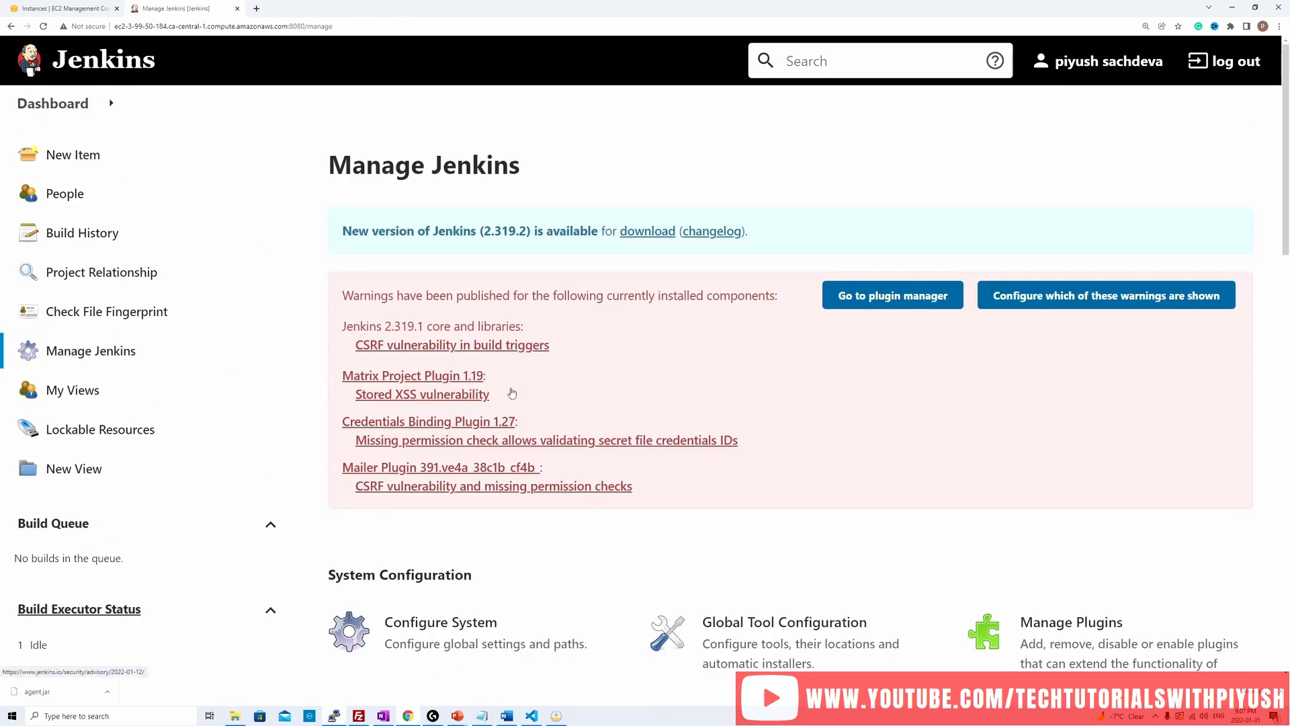
{"action": "scroll", "coordinate": [622, 410], "scroll_direction": "down", "scroll_amount": 2}
{"action": "scroll", "coordinate": [622, 413], "scroll_direction": "down", "scroll_amount": 3}
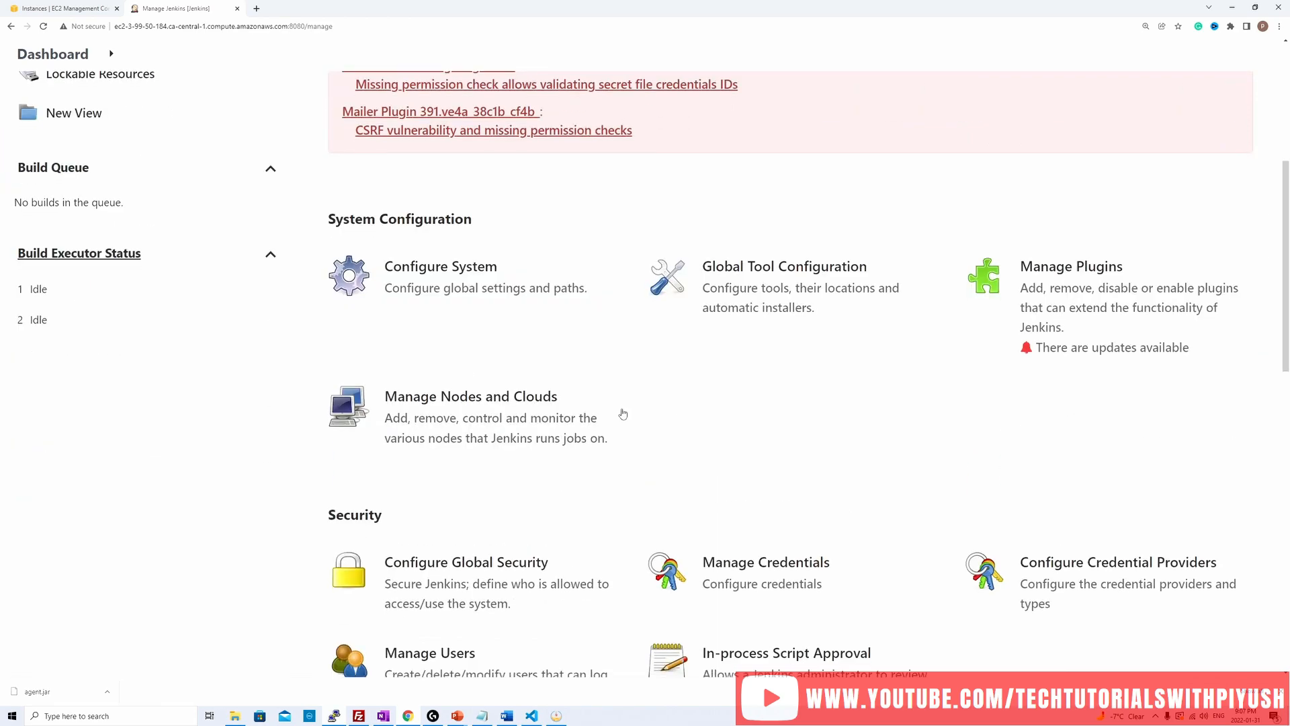
{"action": "scroll", "coordinate": [423, 430], "scroll_direction": "down", "scroll_amount": 2}
{"action": "left_click", "coordinate": [436, 429]}
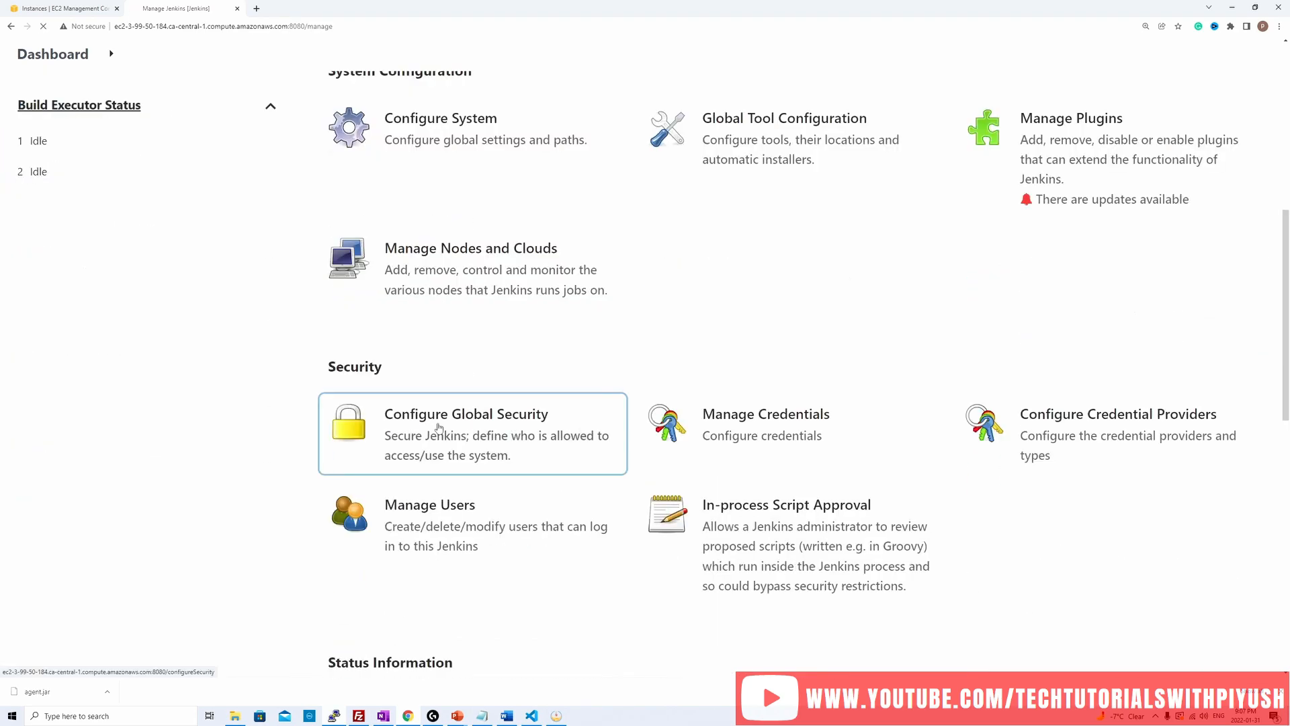
{"action": "scroll", "coordinate": [539, 403], "scroll_direction": "down", "scroll_amount": 8}
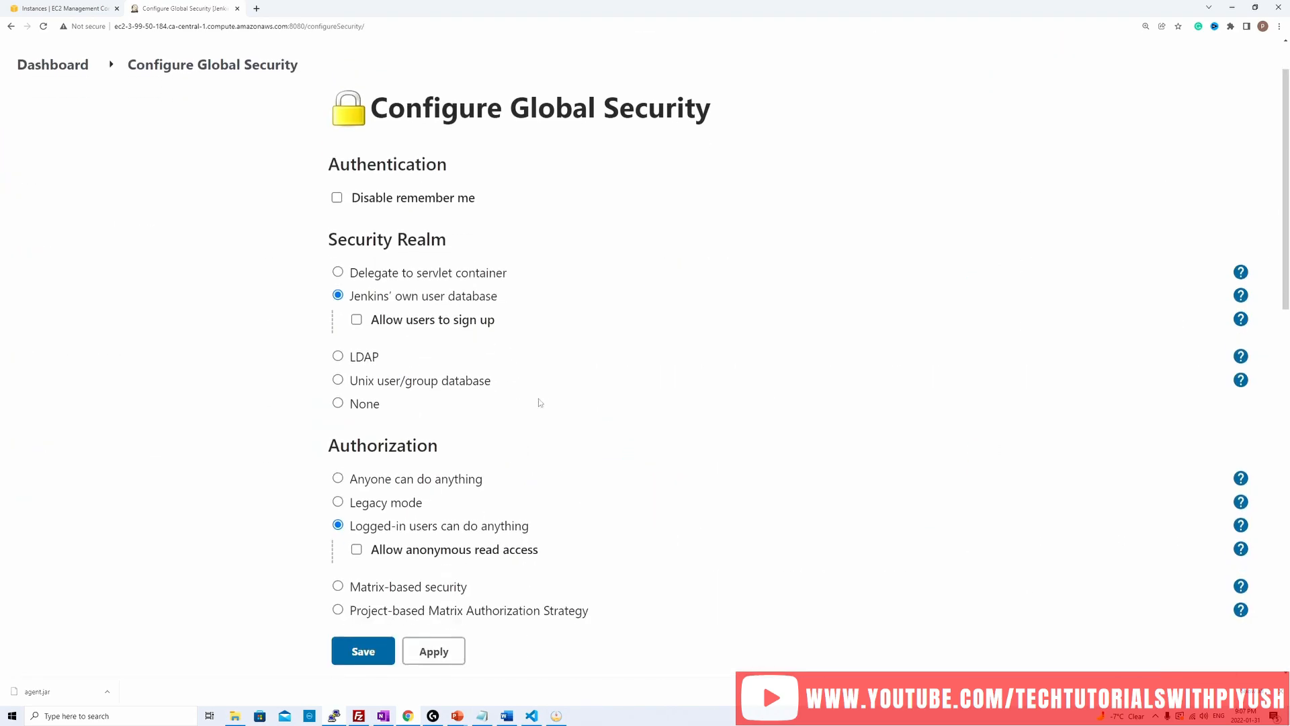
{"action": "scroll", "coordinate": [538, 402], "scroll_direction": "down", "scroll_amount": 1}
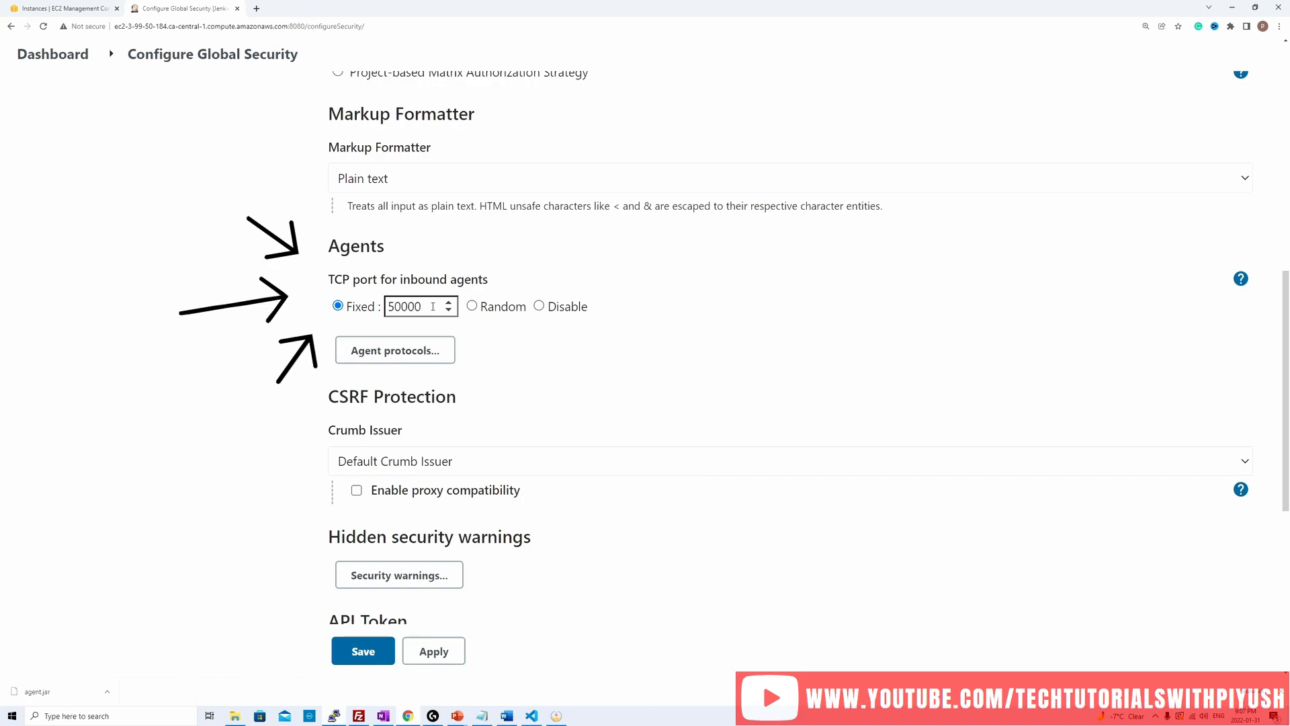
{"action": "left_click_drag", "start_coordinate": [432, 307], "coordinate": [390, 305]}
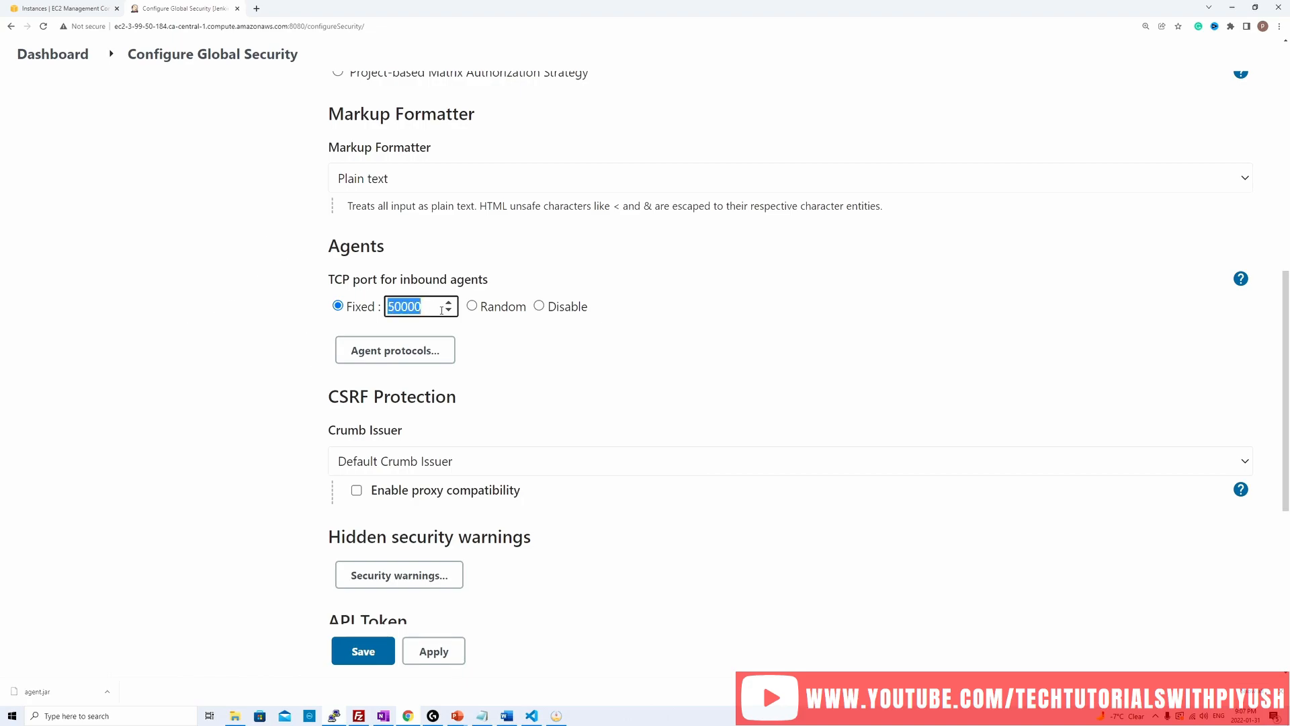
{"action": "left_click", "coordinate": [515, 349]}
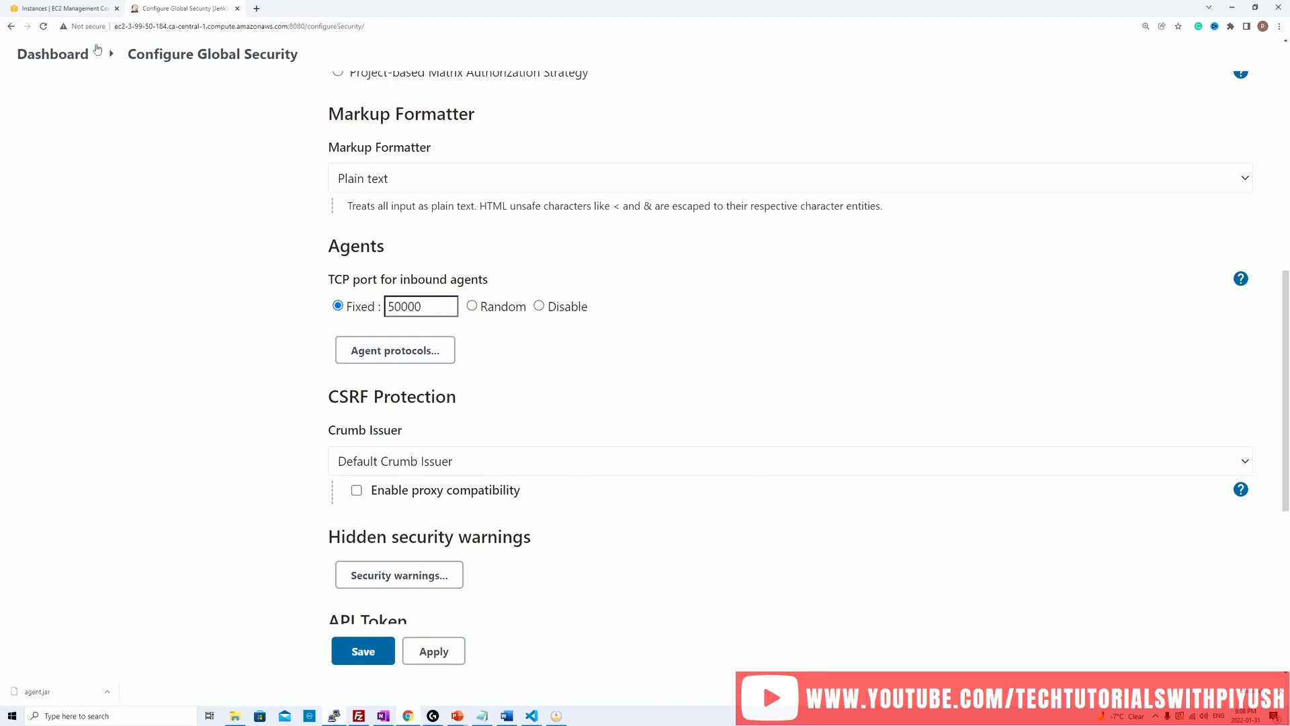
Step: Switch to the AWS EC2 console and check Server1's inbound security rules for the agents' TCP port
{"action": "left_click", "coordinate": [64, 8]}
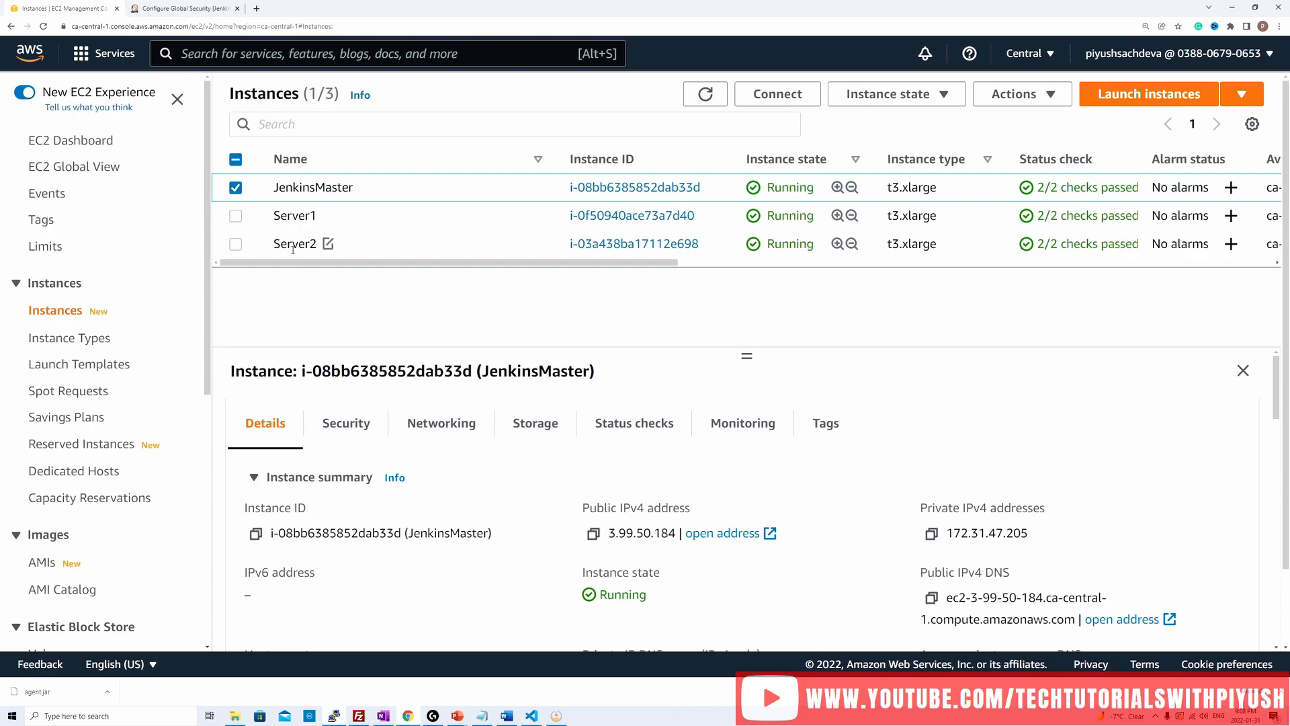
{"action": "left_click", "coordinate": [235, 192]}
{"action": "left_click", "coordinate": [236, 218]}
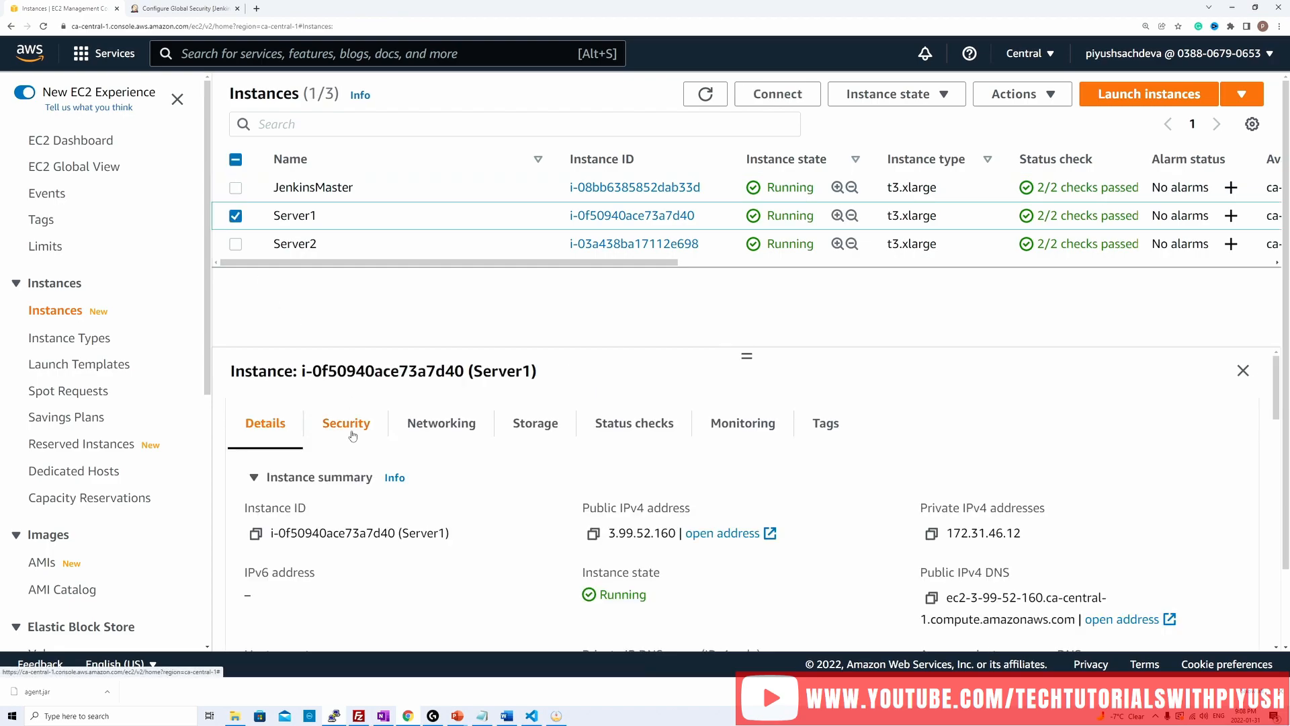
{"action": "left_click", "coordinate": [389, 438]}
{"action": "scroll", "coordinate": [604, 487], "scroll_direction": "down", "scroll_amount": 6}
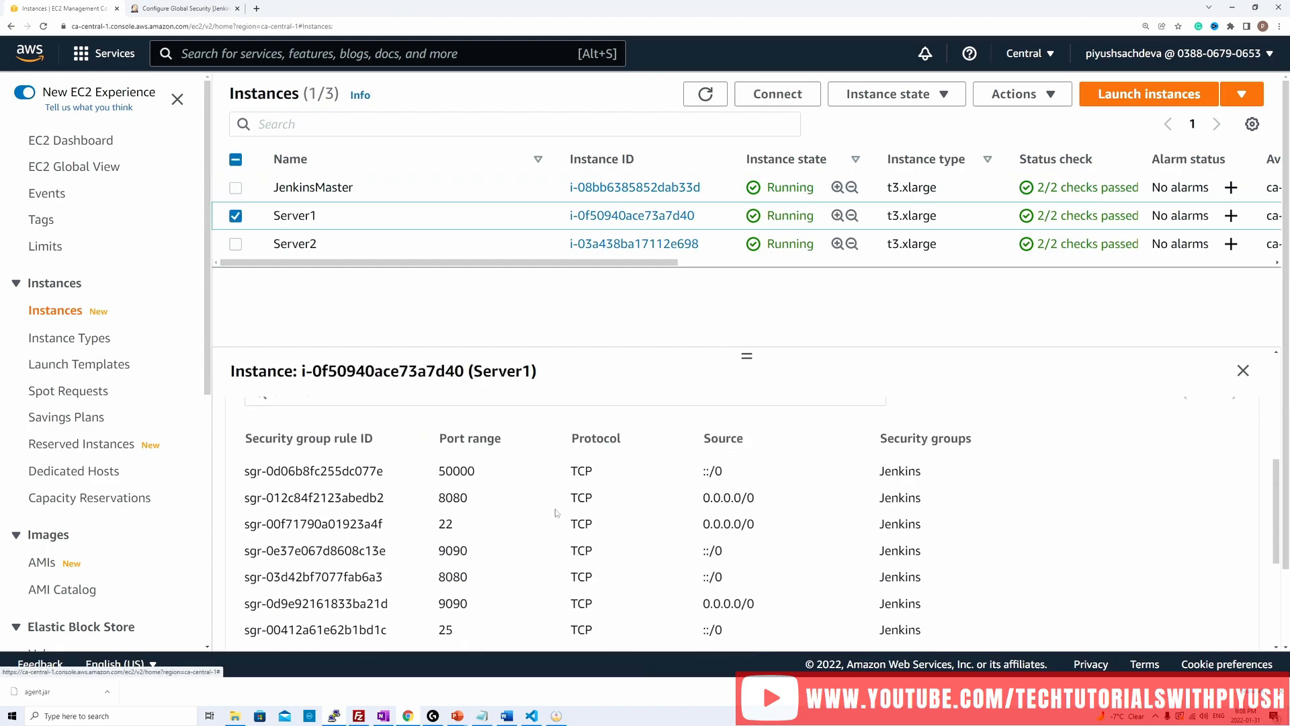
{"action": "left_click_drag", "start_coordinate": [446, 471], "coordinate": [478, 469]}
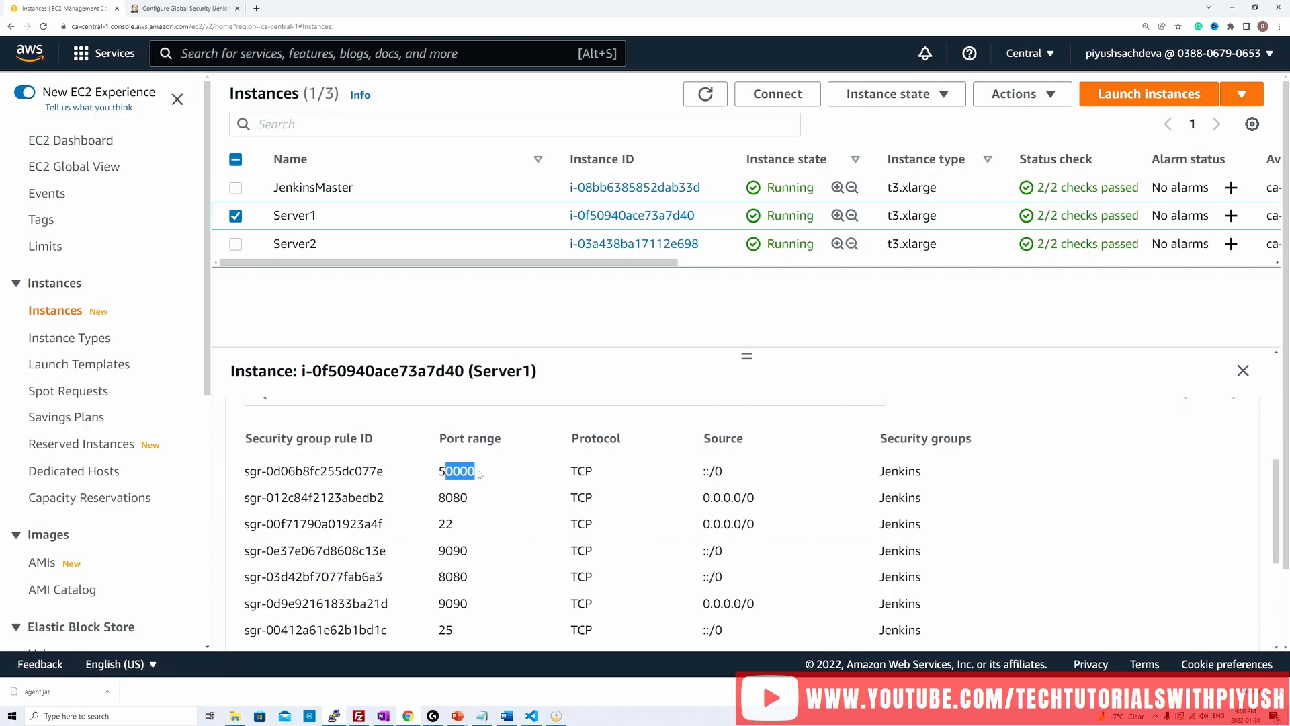
Step: Review the inbound security rules of the JenkinsMaster instance instead of Server1, then clear the instance selection
{"action": "left_click", "coordinate": [236, 216]}
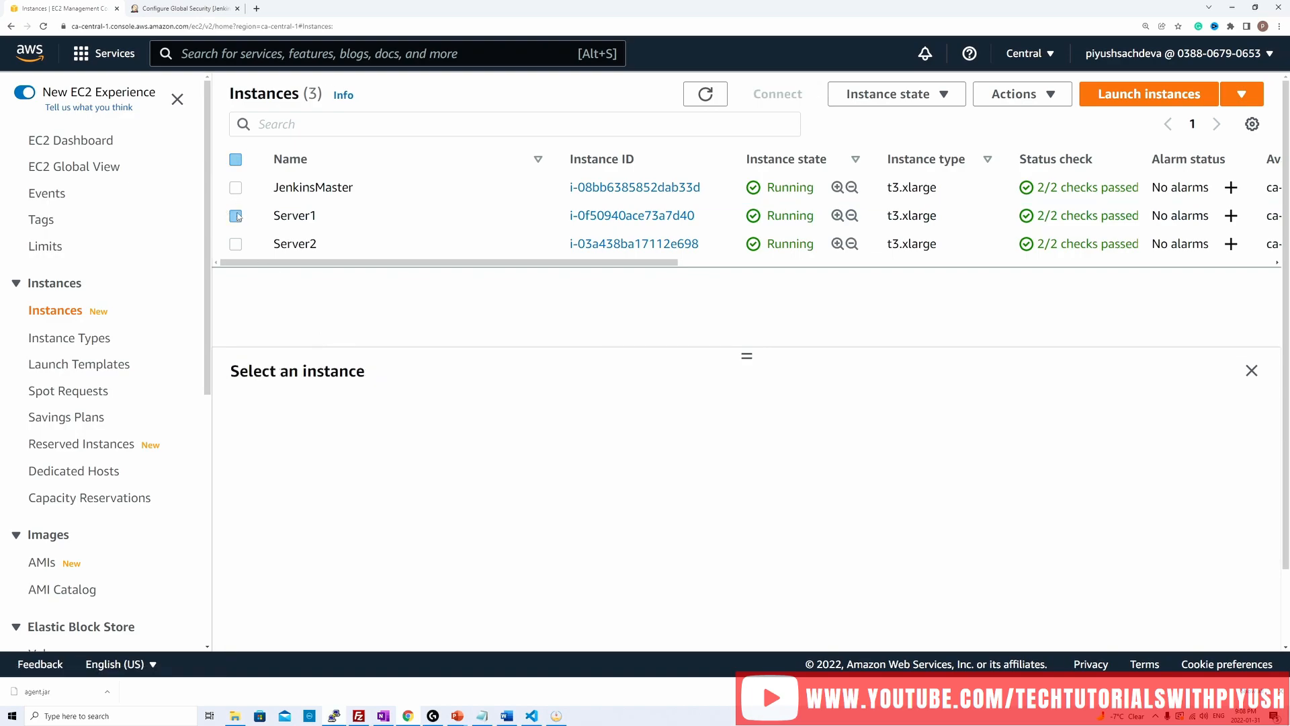
{"action": "left_click", "coordinate": [236, 187]}
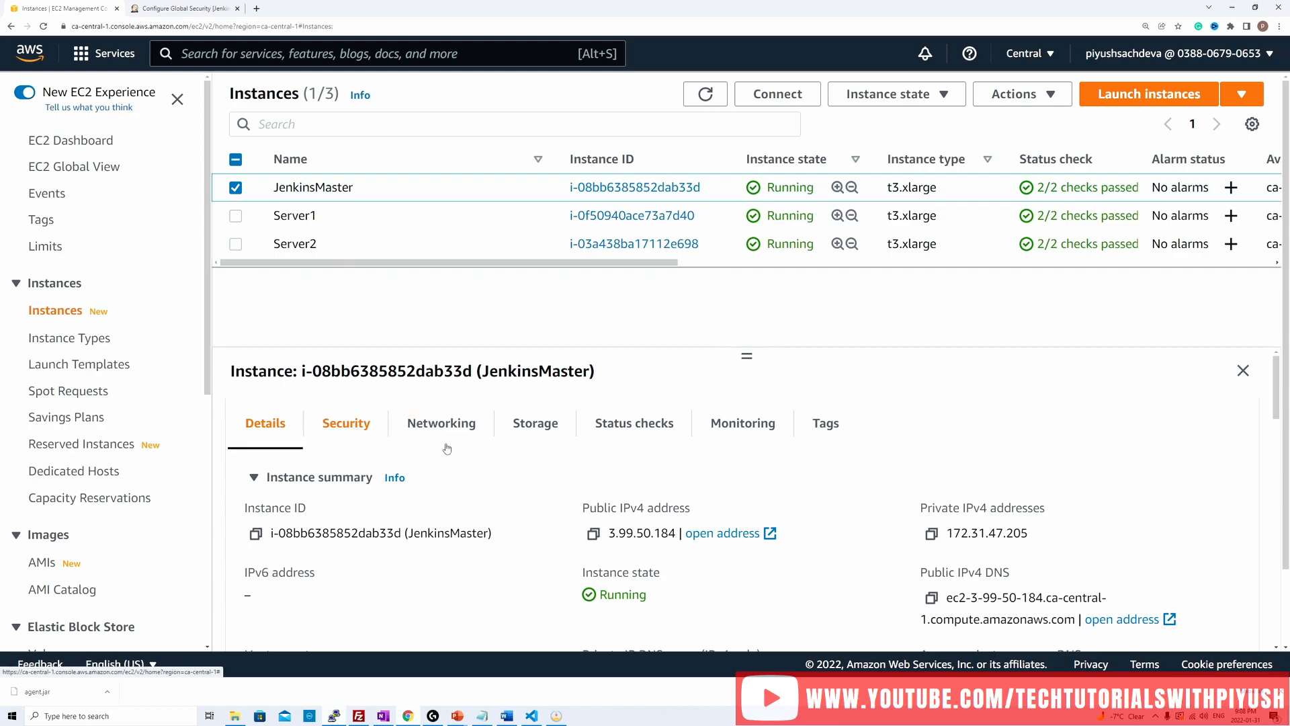
{"action": "left_click", "coordinate": [354, 430]}
{"action": "scroll", "coordinate": [450, 584], "scroll_direction": "down", "scroll_amount": 3}
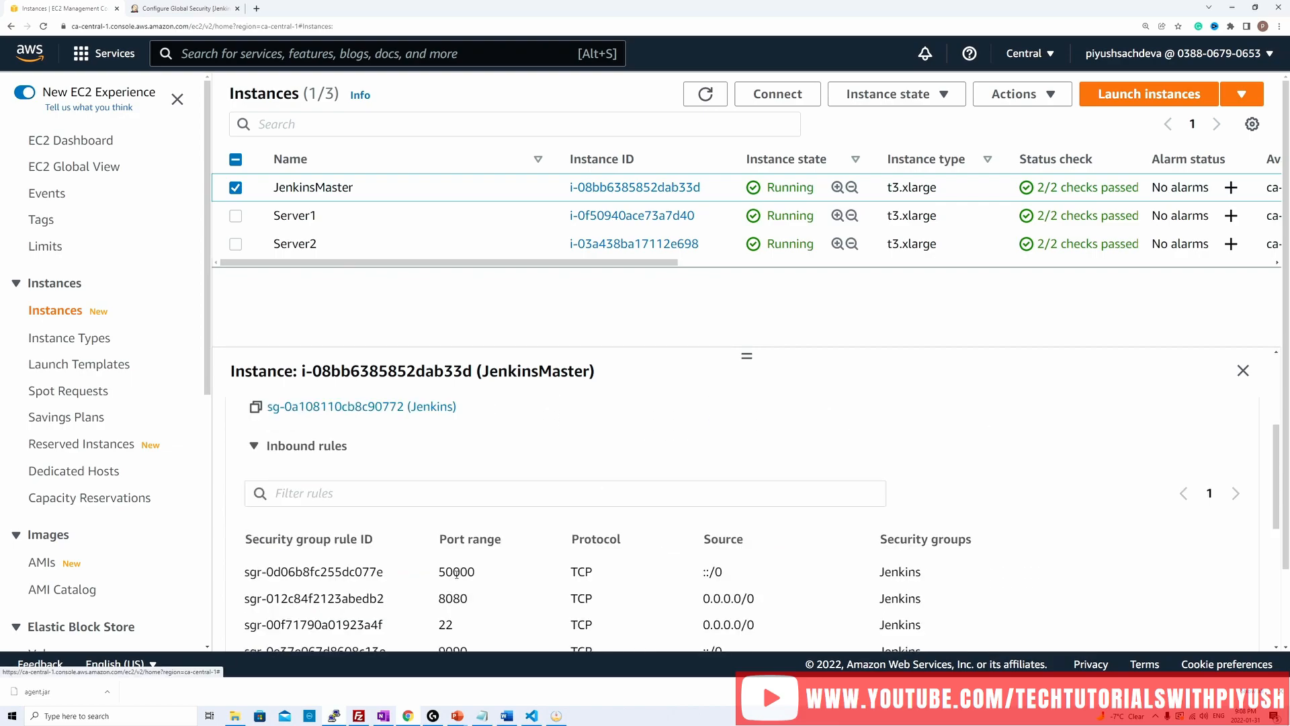
{"action": "left_click", "coordinate": [235, 189]}
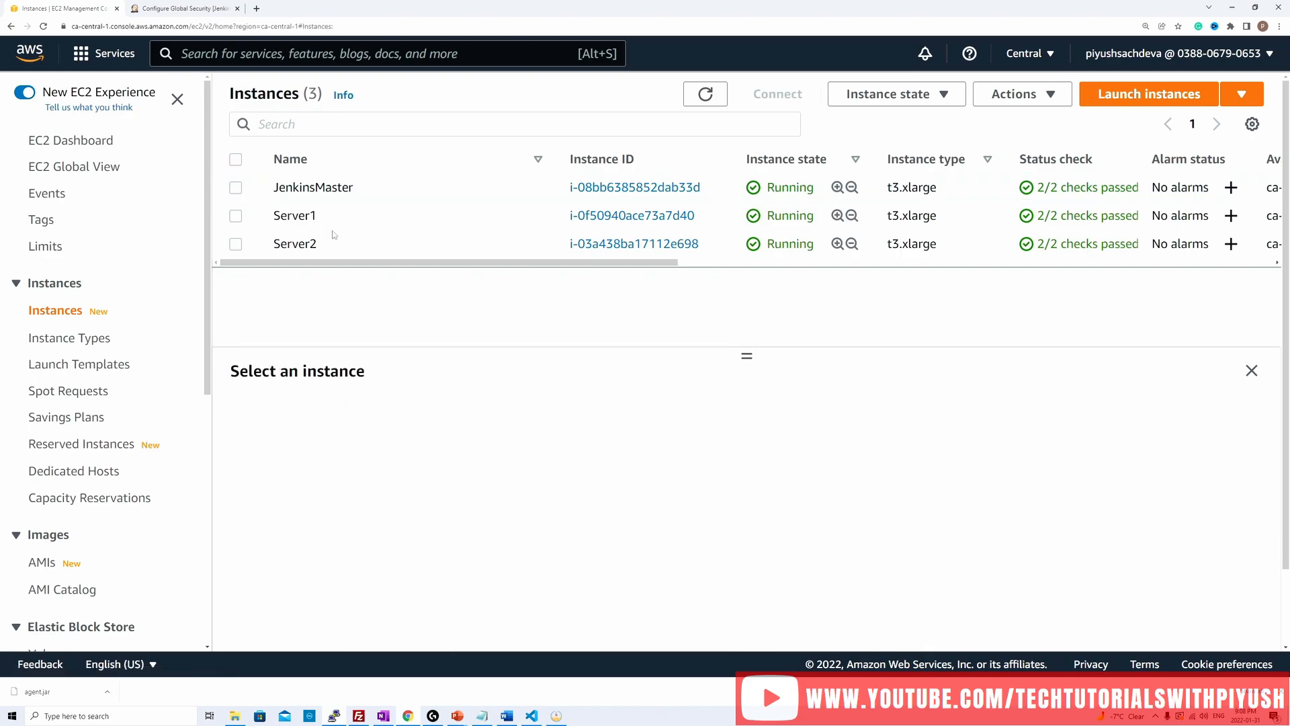
Step: Switch back to Jenkins and examine the build queue and executor status on the dashboard
{"action": "left_click", "coordinate": [183, 14]}
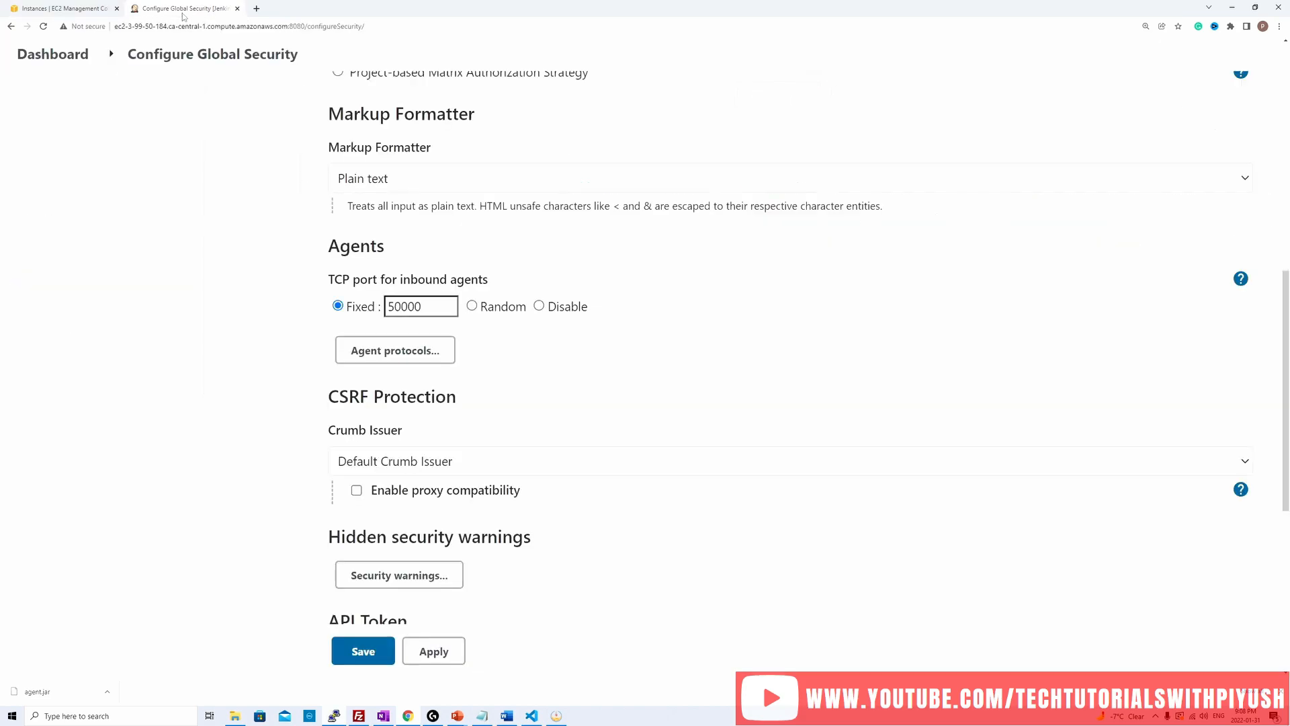
{"action": "left_click", "coordinate": [59, 59]}
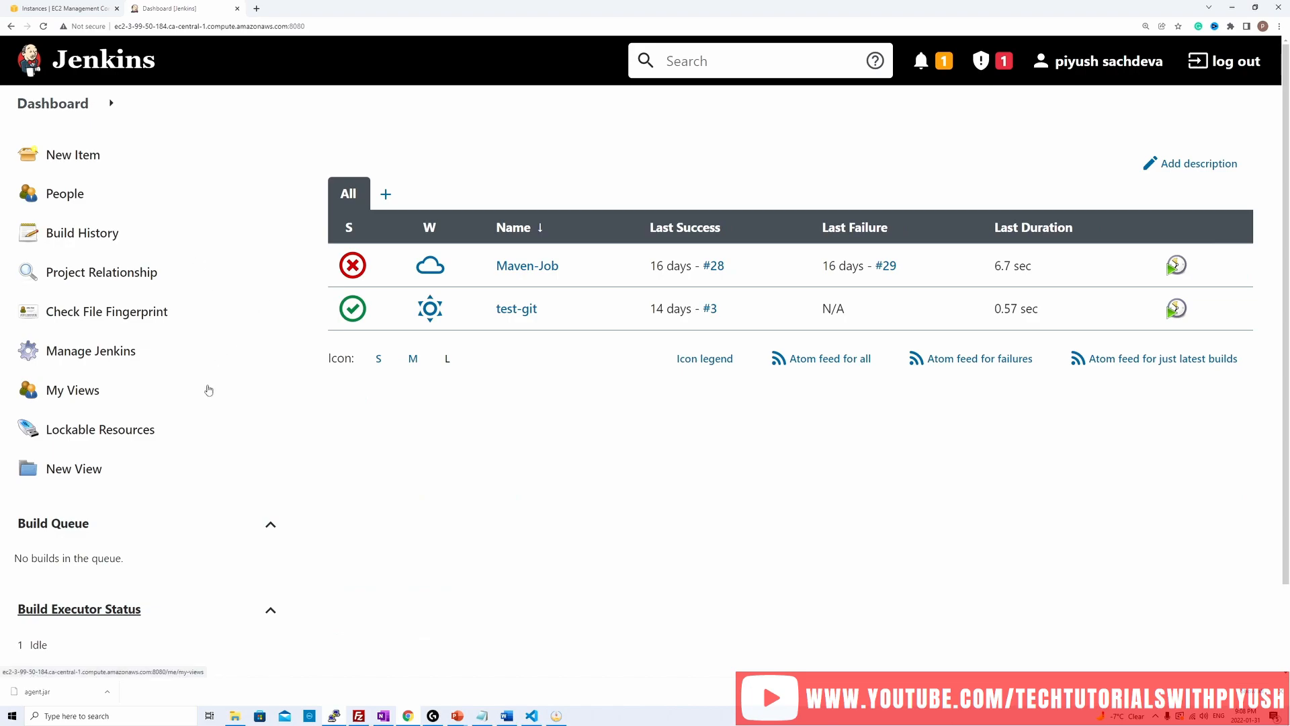
{"action": "scroll", "coordinate": [208, 388], "scroll_direction": "down", "scroll_amount": 2}
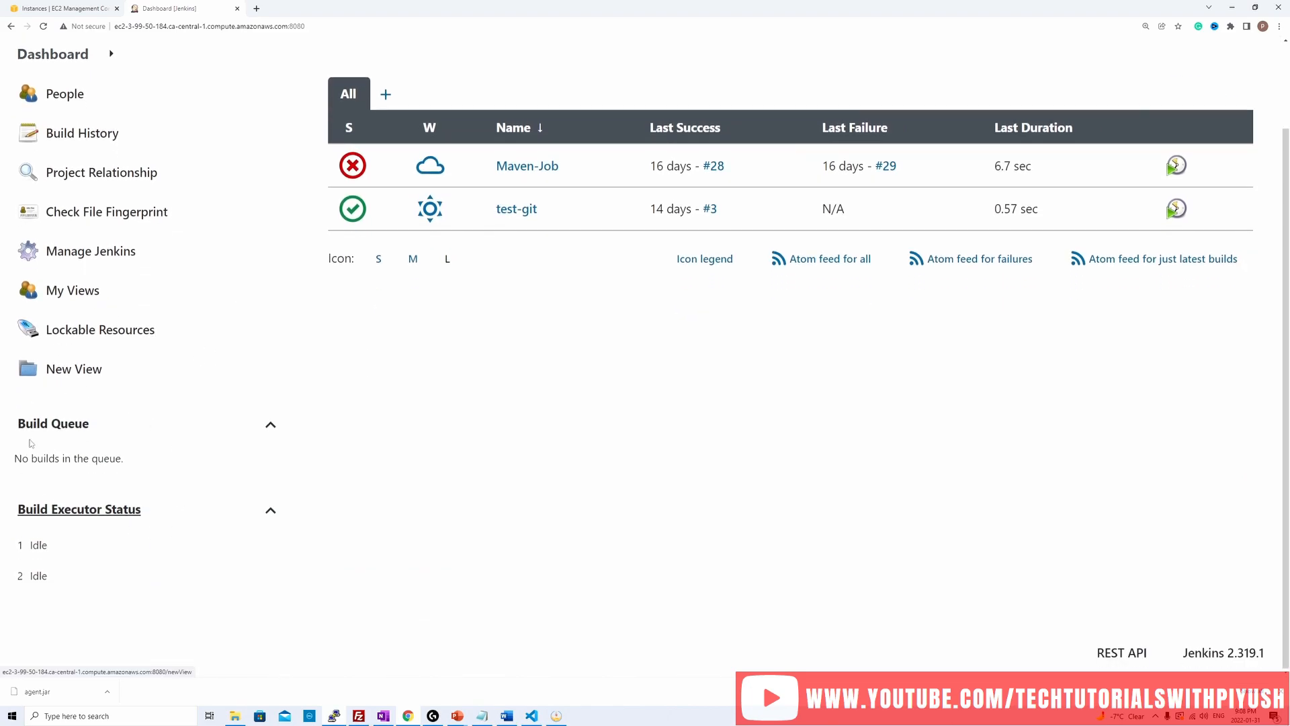
{"action": "triple_click", "coordinate": [95, 430]}
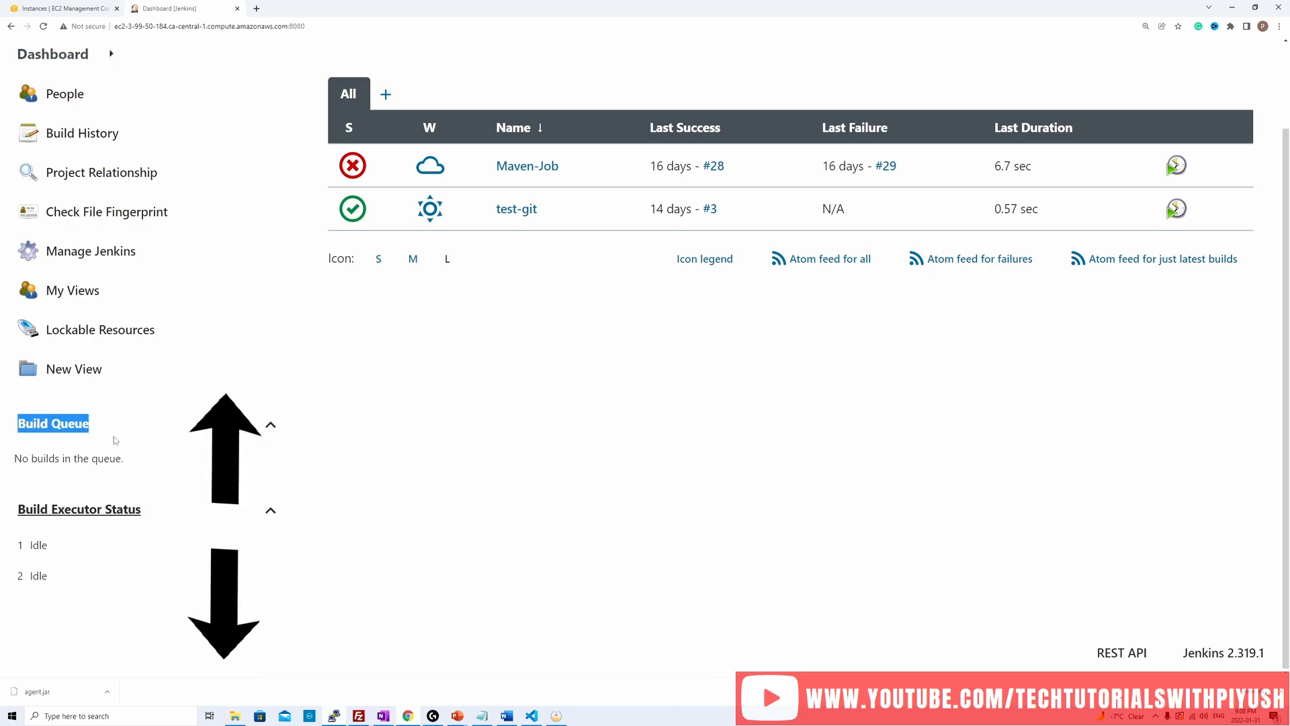
{"action": "left_click", "coordinate": [153, 468]}
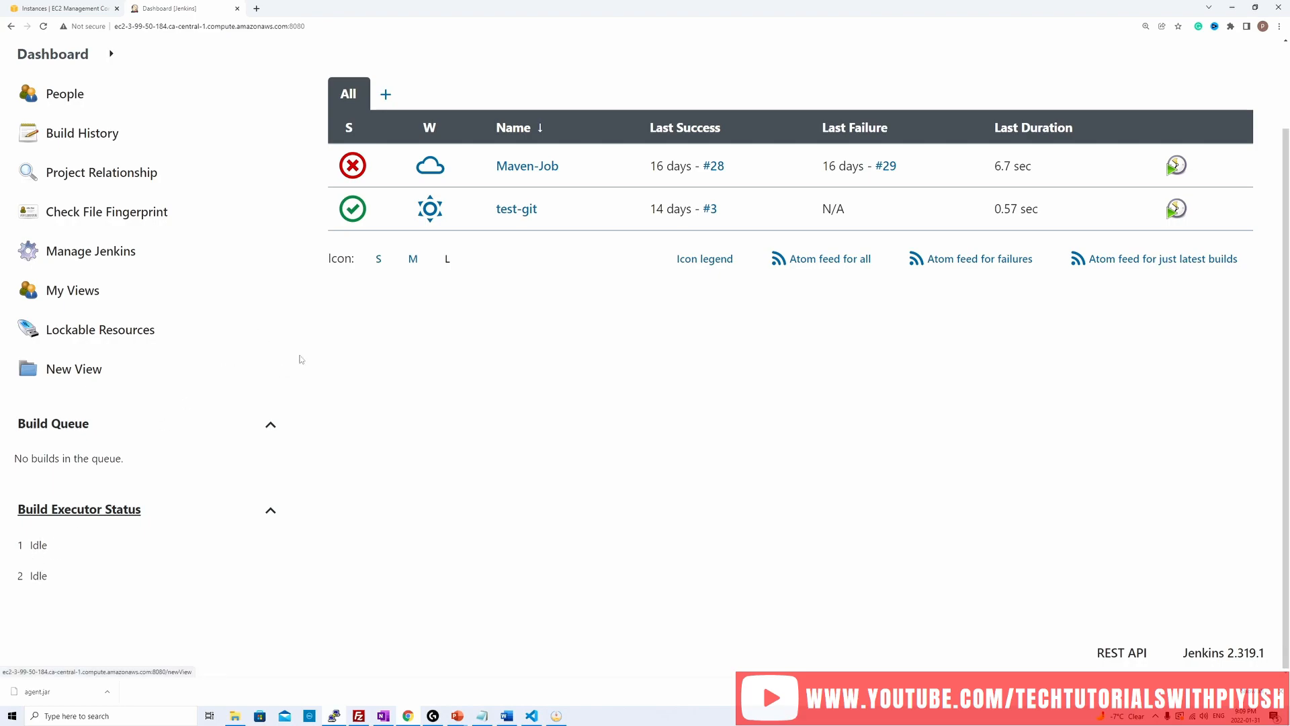
Step: Open the configuration of the Built-In Node from the nodes list
{"action": "left_click", "coordinate": [72, 512]}
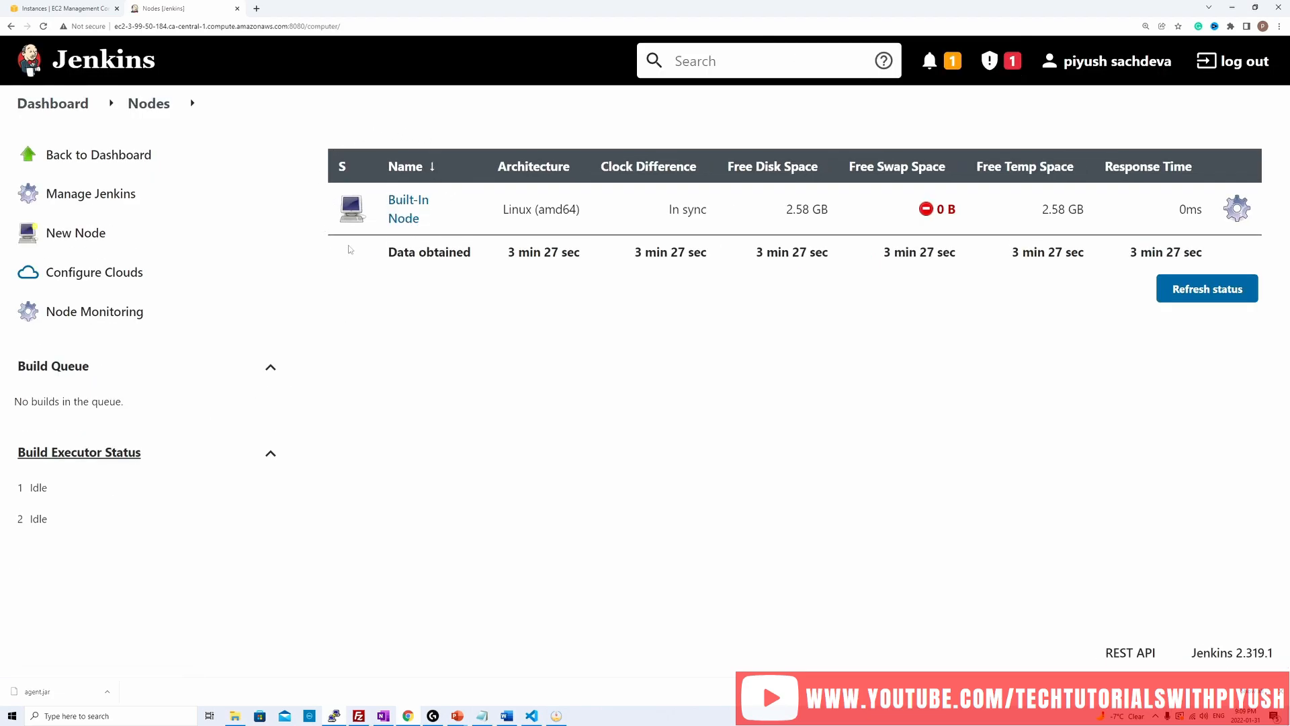
{"action": "left_click", "coordinate": [406, 210]}
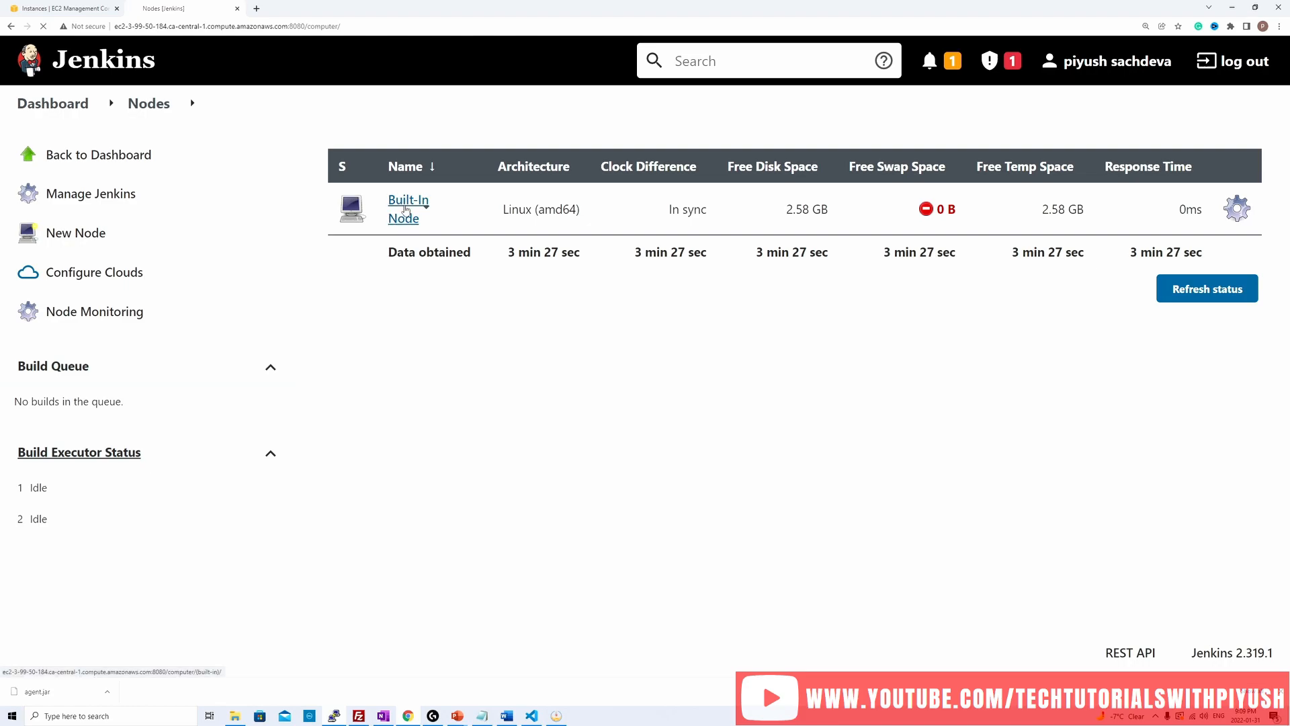
{"action": "left_click", "coordinate": [65, 233]}
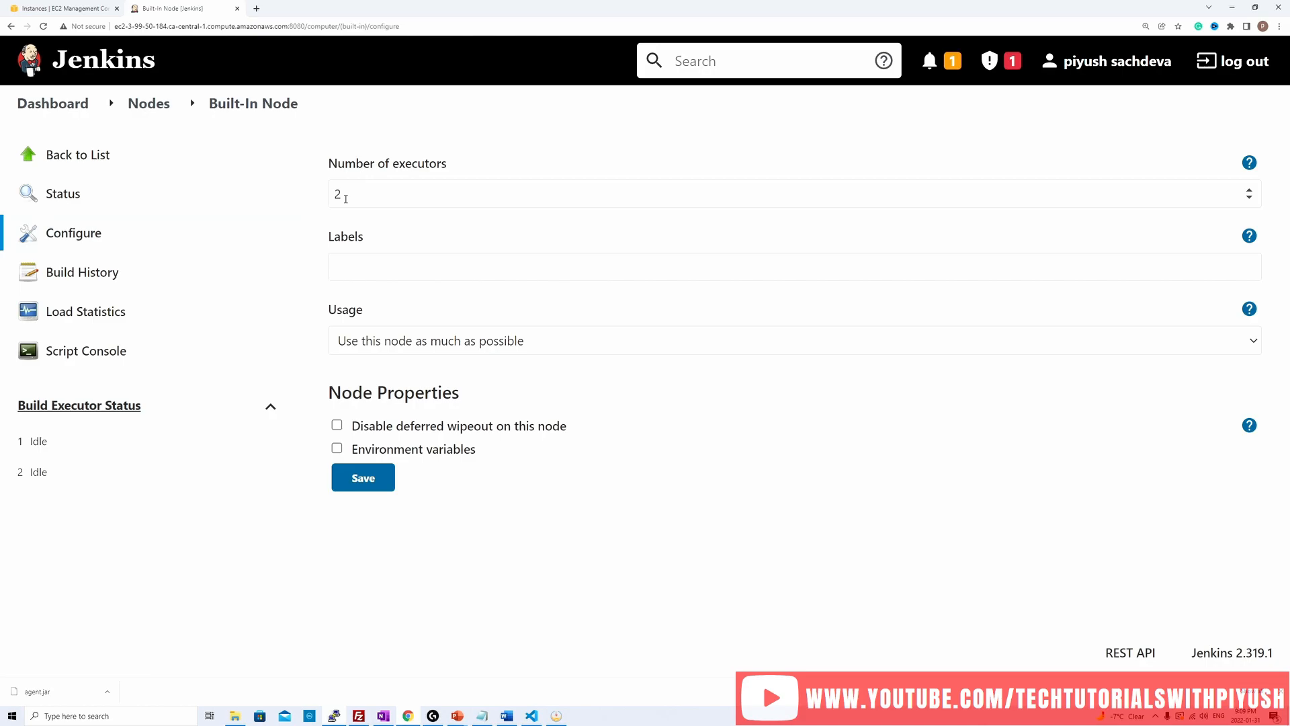
Step: Look up JenkinsMaster's number of vCPUs in the AWS EC2 console and return to the Jenkins node configuration
{"action": "left_click", "coordinate": [60, 8]}
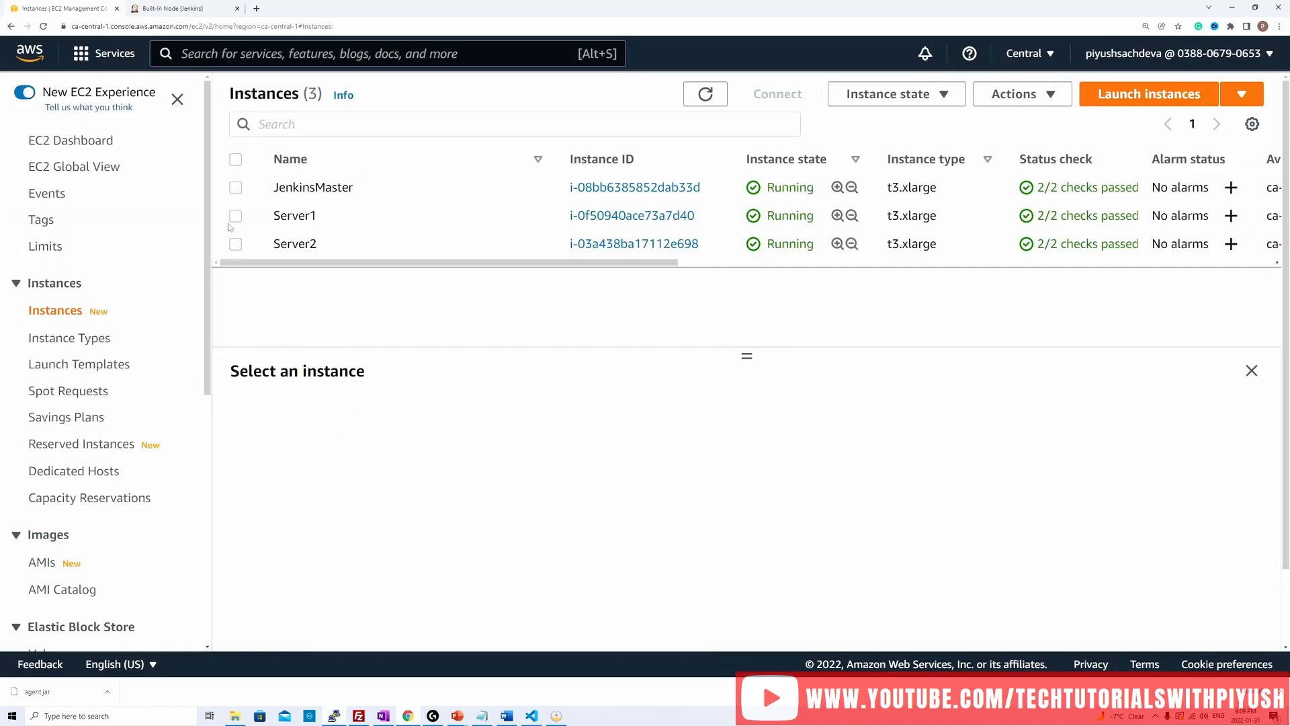
{"action": "left_click", "coordinate": [236, 188]}
{"action": "scroll", "coordinate": [844, 580], "scroll_direction": "down", "scroll_amount": 2}
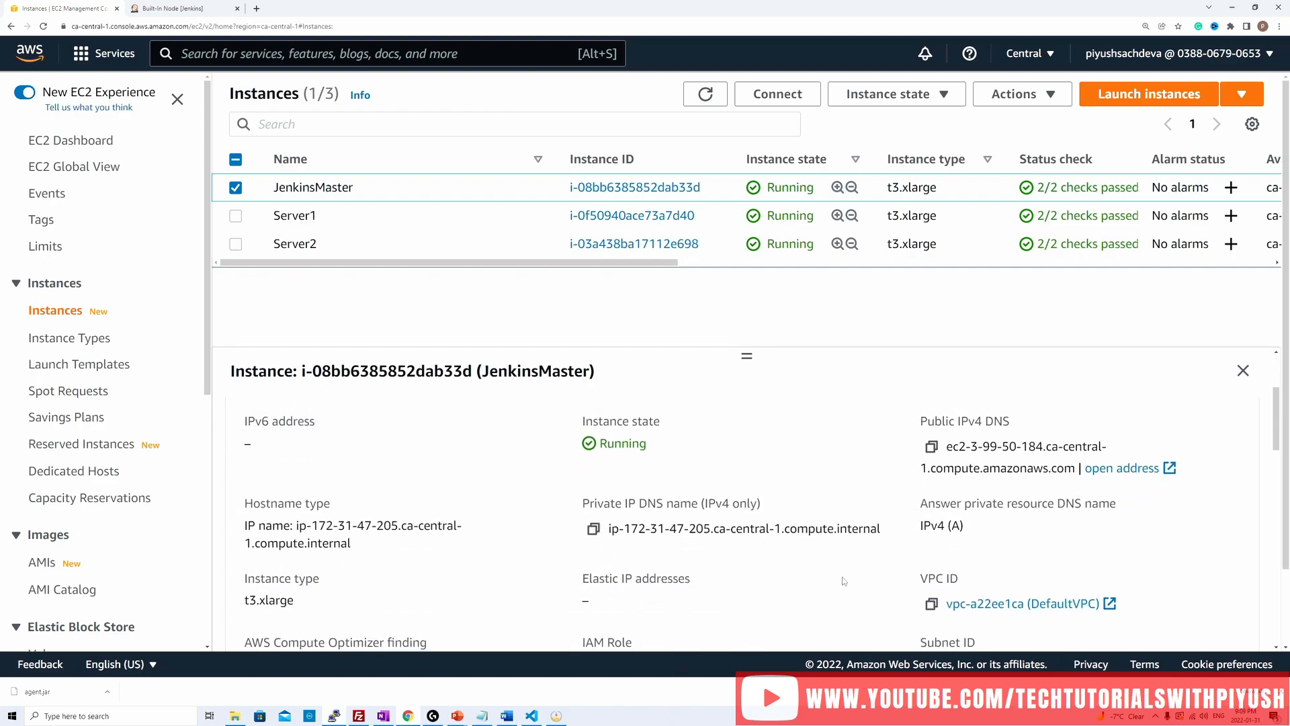
{"action": "scroll", "coordinate": [844, 580], "scroll_direction": "down", "scroll_amount": 6}
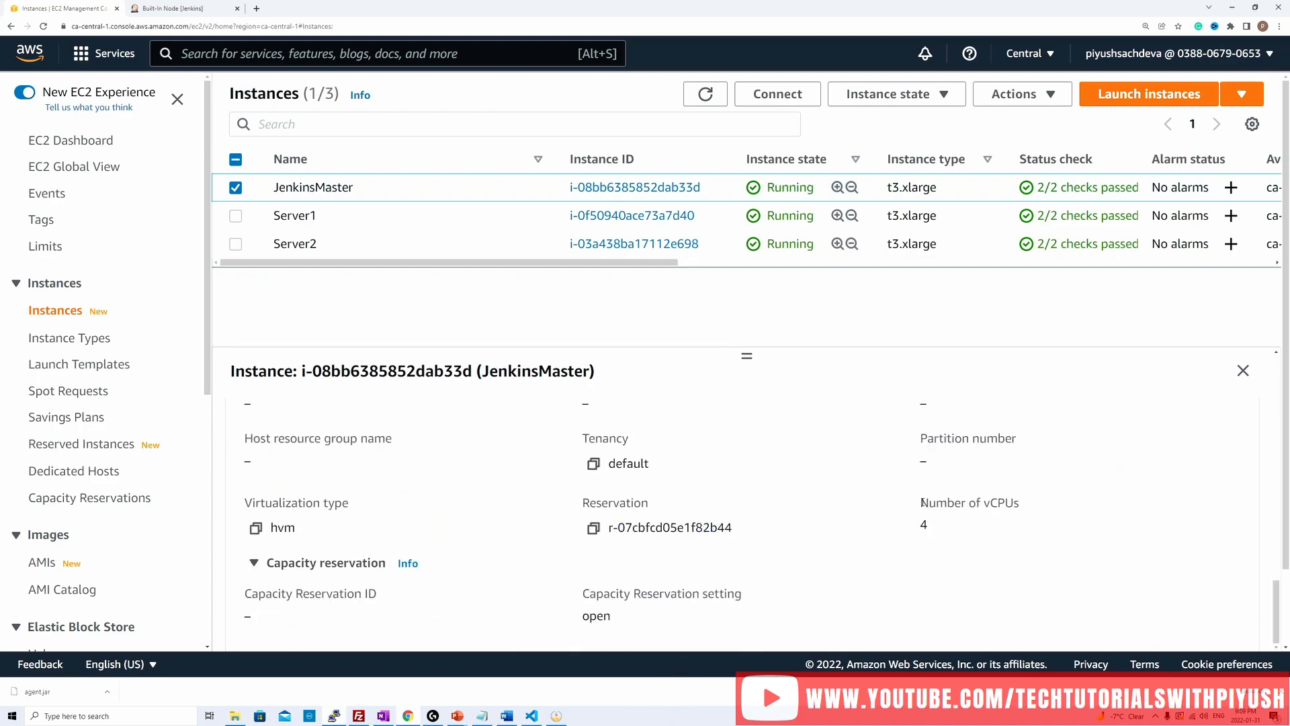
{"action": "left_click_drag", "start_coordinate": [922, 502], "coordinate": [1016, 534]}
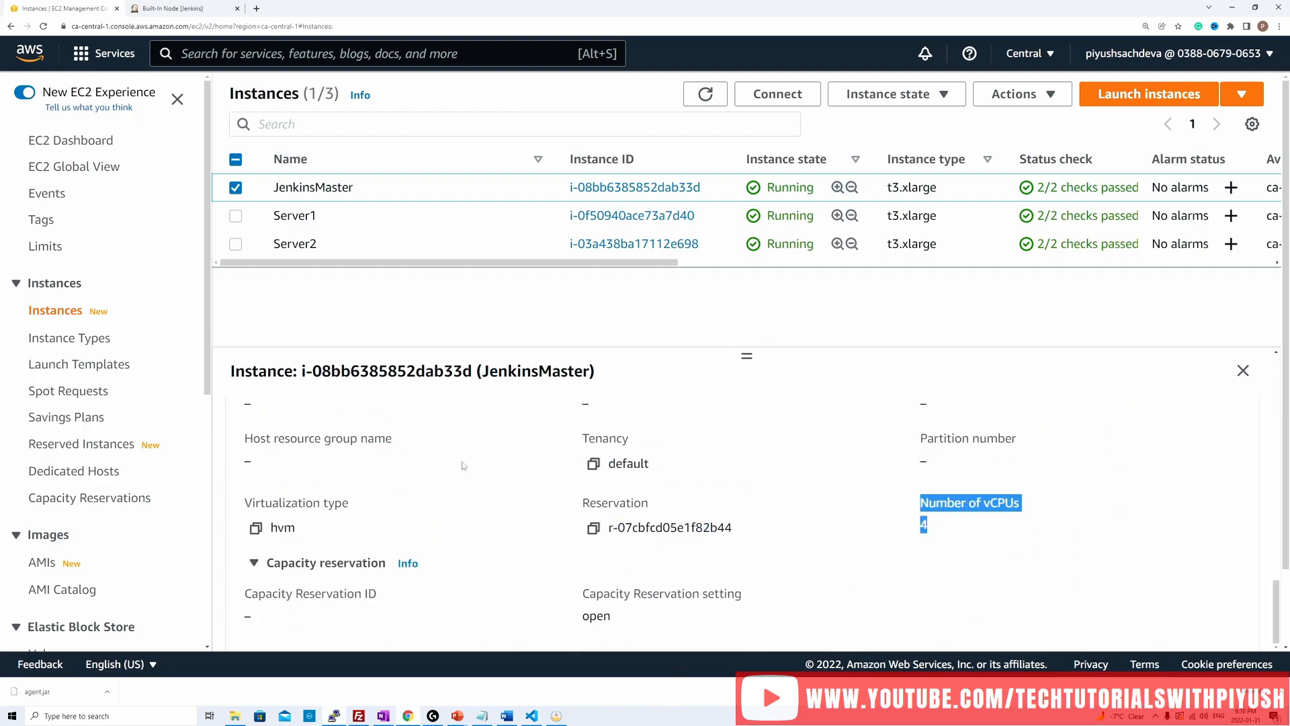
{"action": "left_click", "coordinate": [157, 6]}
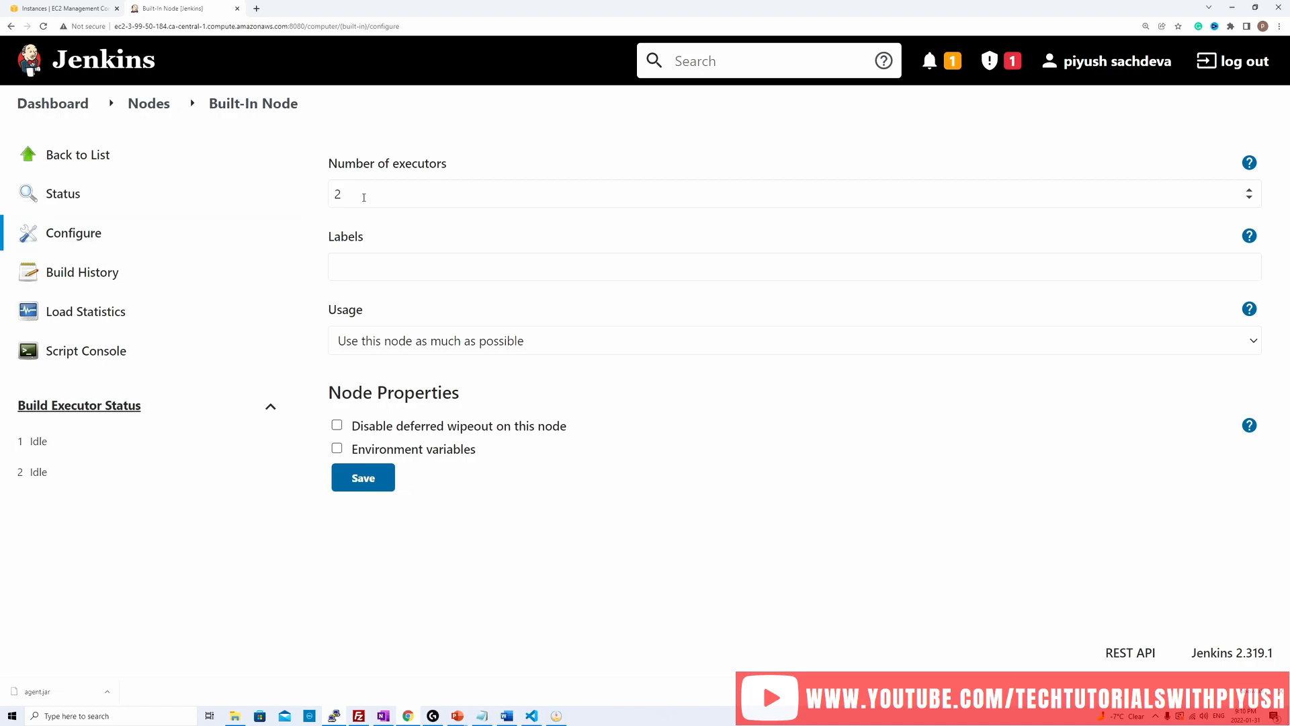
Step: Create a new node named server1 as a Permanent Agent
{"action": "left_click", "coordinate": [149, 105]}
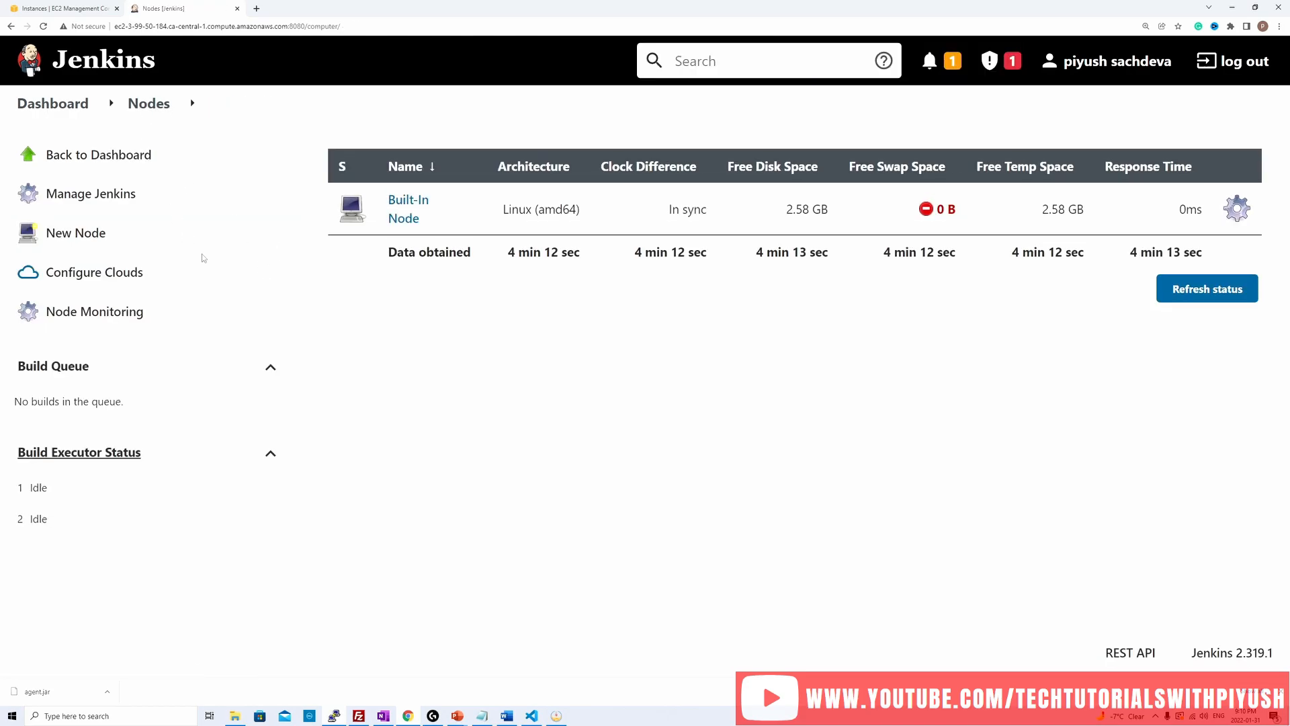
{"action": "left_click", "coordinate": [62, 237]}
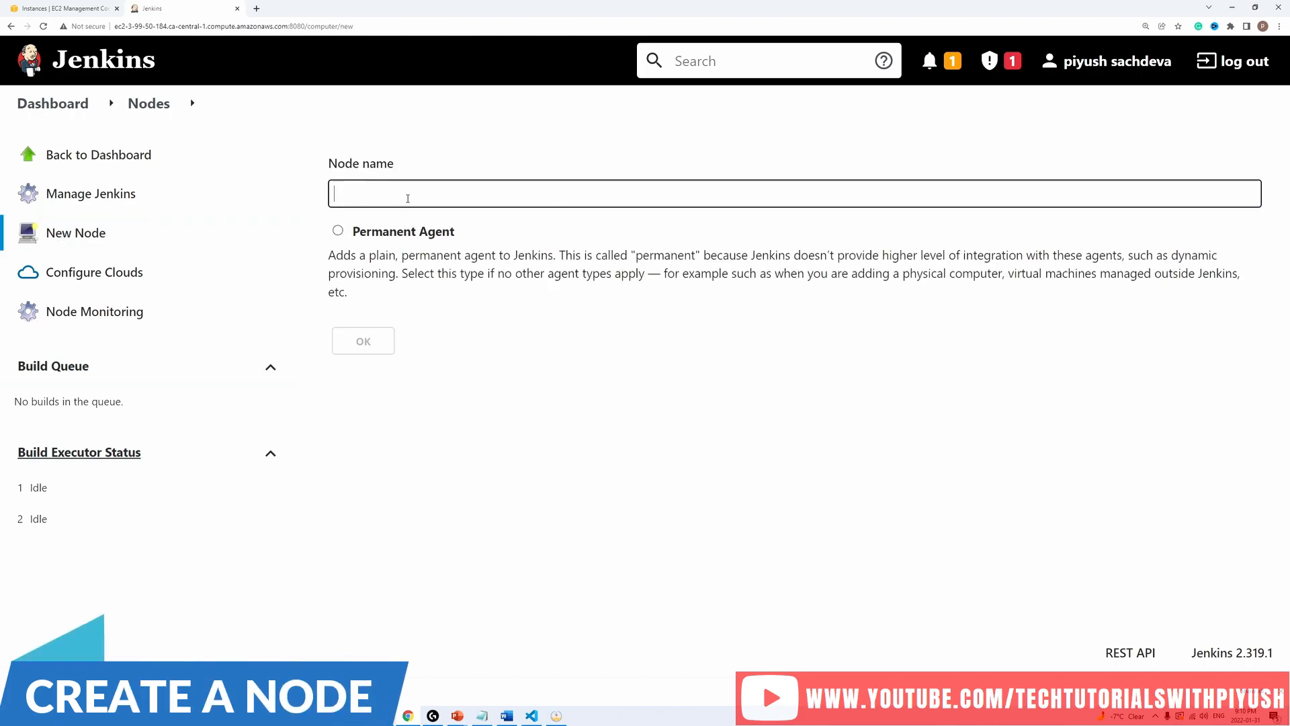
{"action": "type", "text": "server1"}
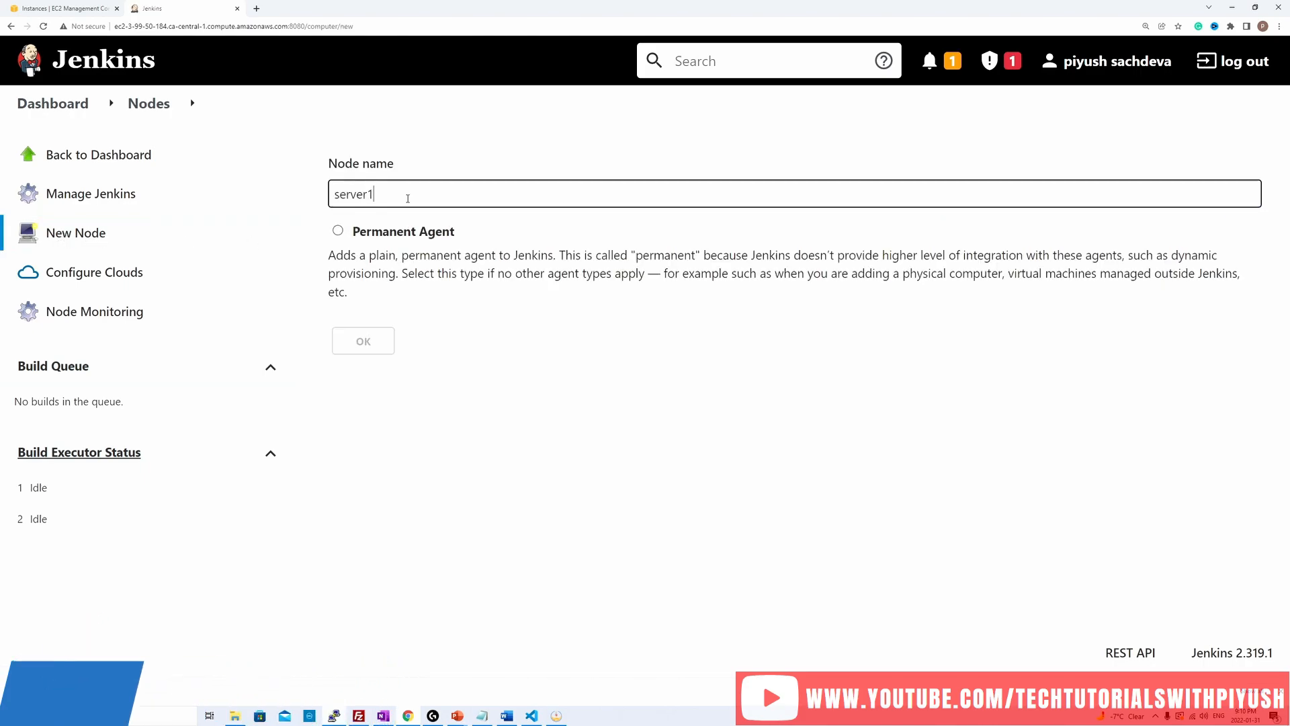
{"action": "left_click", "coordinate": [338, 232]}
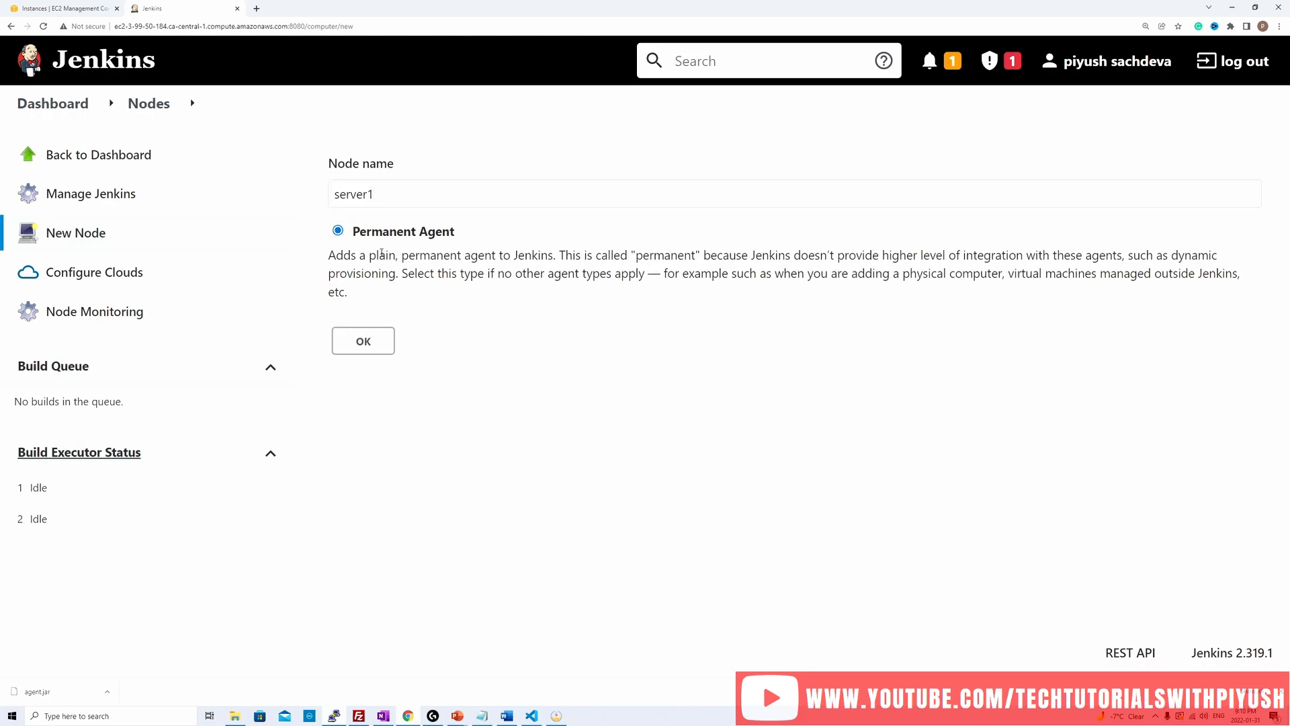
{"action": "left_click", "coordinate": [373, 345]}
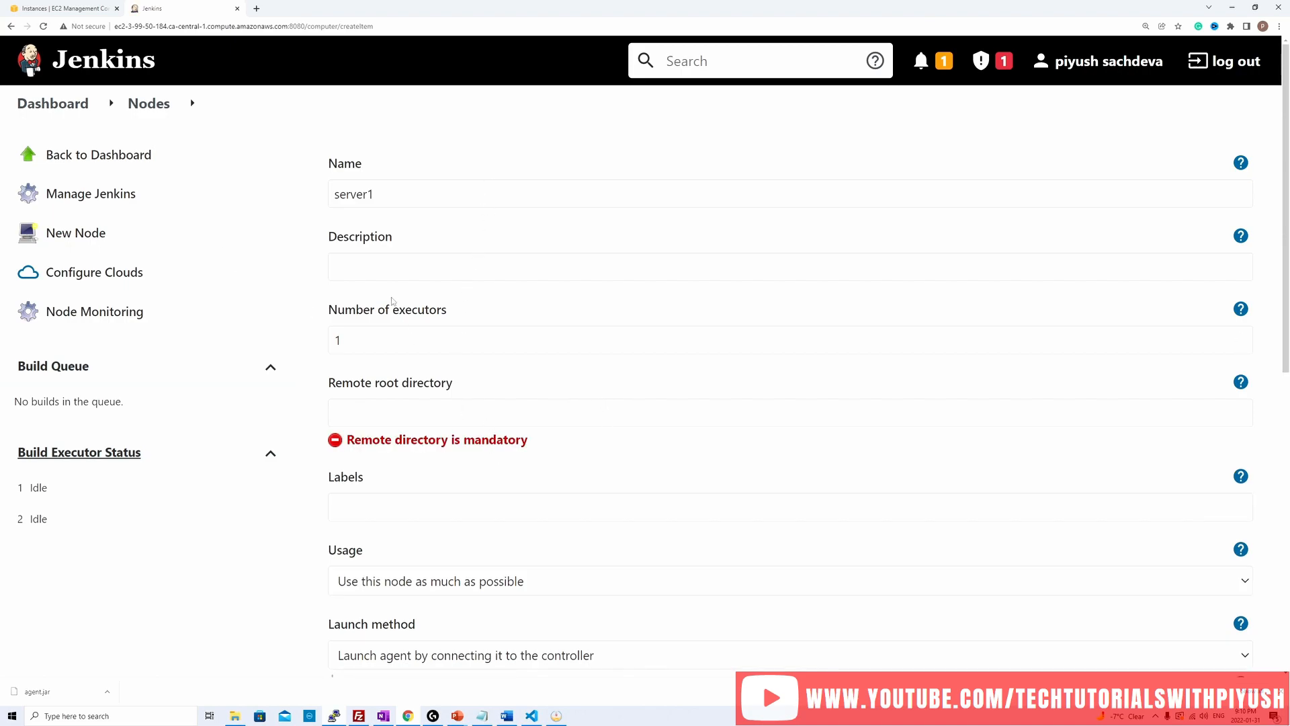
Step: Set the new node's description to server1 and its number of executors to 4
{"action": "scroll", "coordinate": [394, 251], "scroll_direction": "down", "scroll_amount": 1}
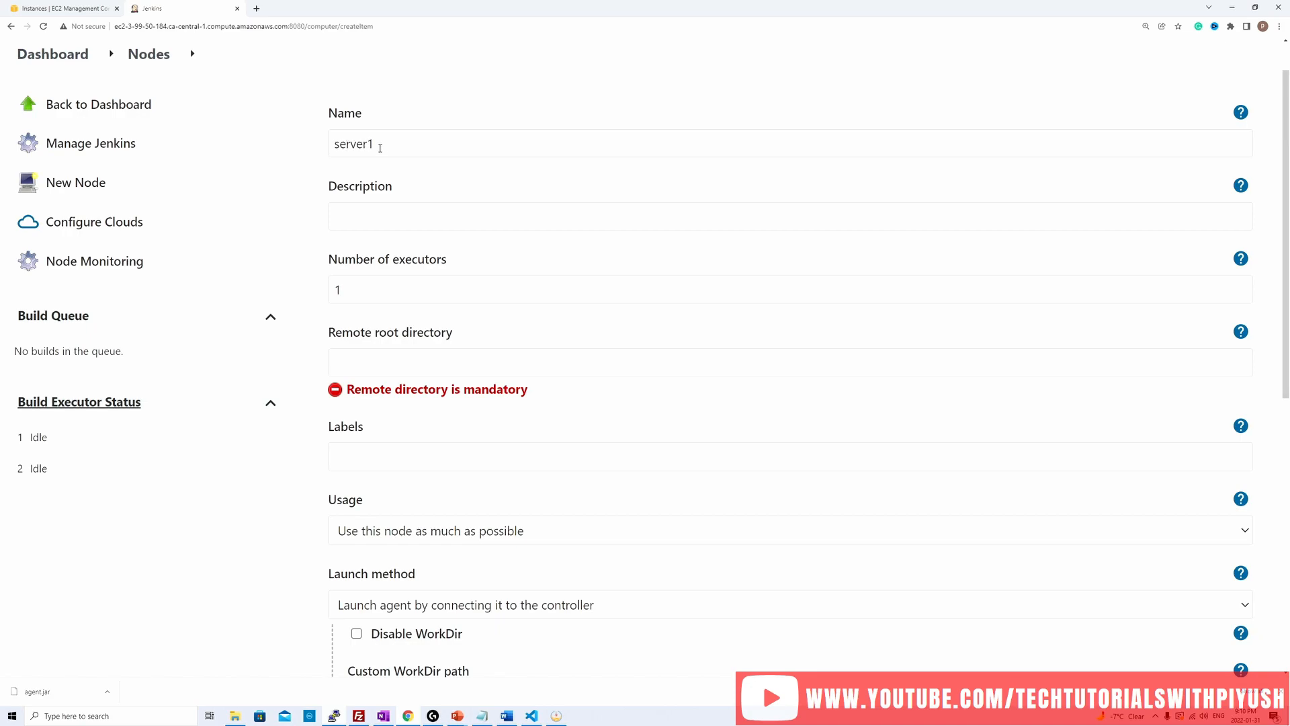
{"action": "left_click_drag", "start_coordinate": [379, 147], "coordinate": [313, 148]}
{"action": "key", "text": "ctrl+c"}
{"action": "key", "text": "Tab"}
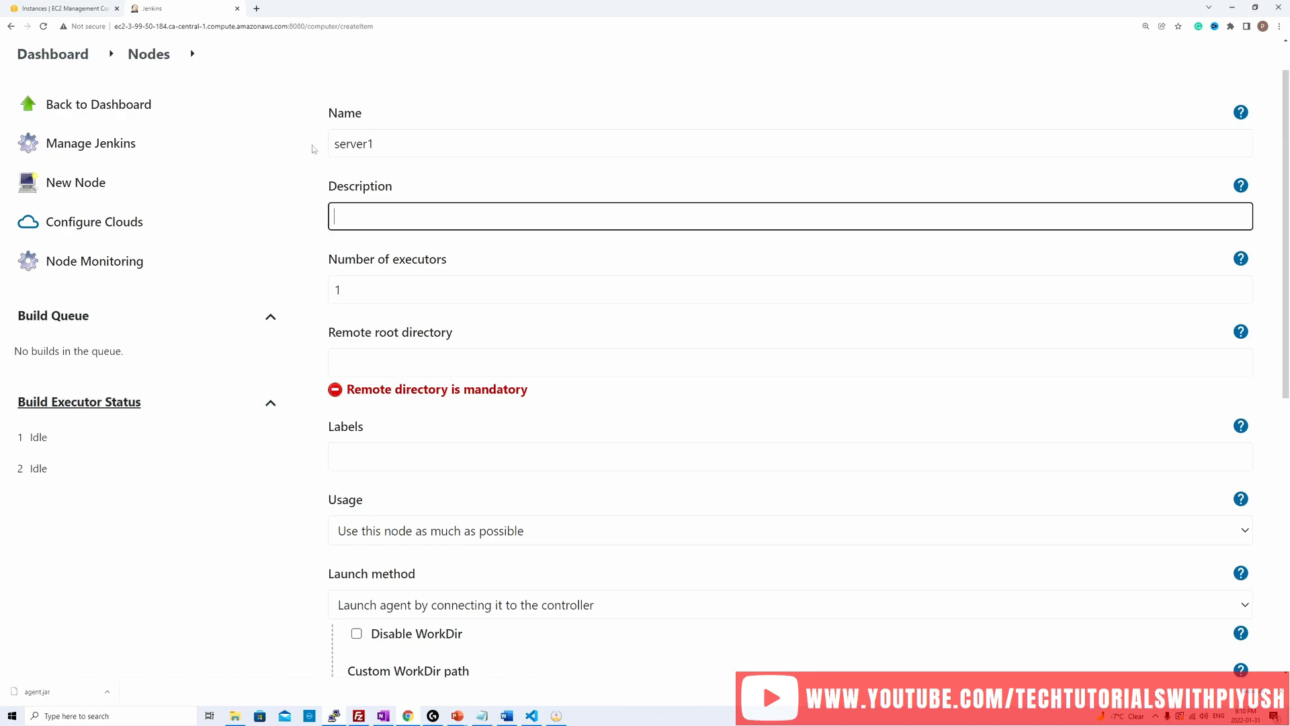
{"action": "key", "text": "ctrl+v"}
{"action": "left_click", "coordinate": [366, 294]}
{"action": "key", "text": "BackSpace"}
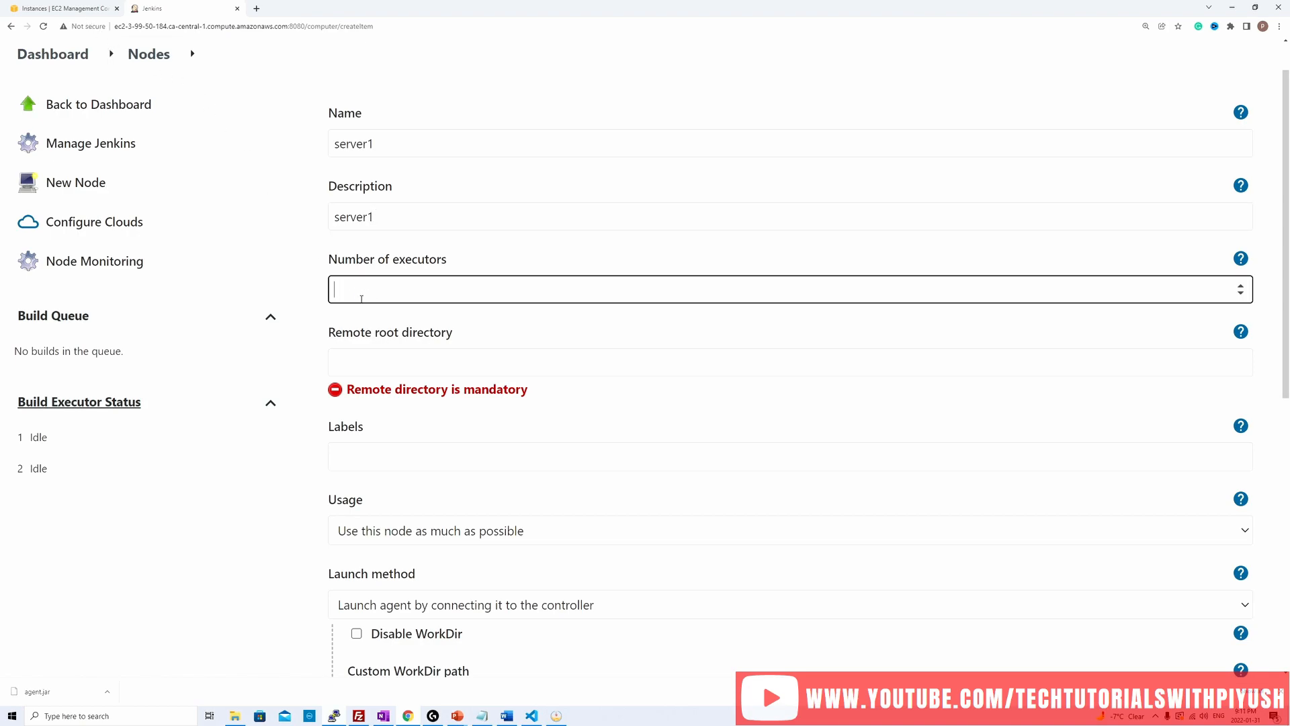
{"action": "type", "text": "4"}
Step: Set the node's remote root directory to /home/ubuntu/jenkins
{"action": "left_click", "coordinate": [482, 367]}
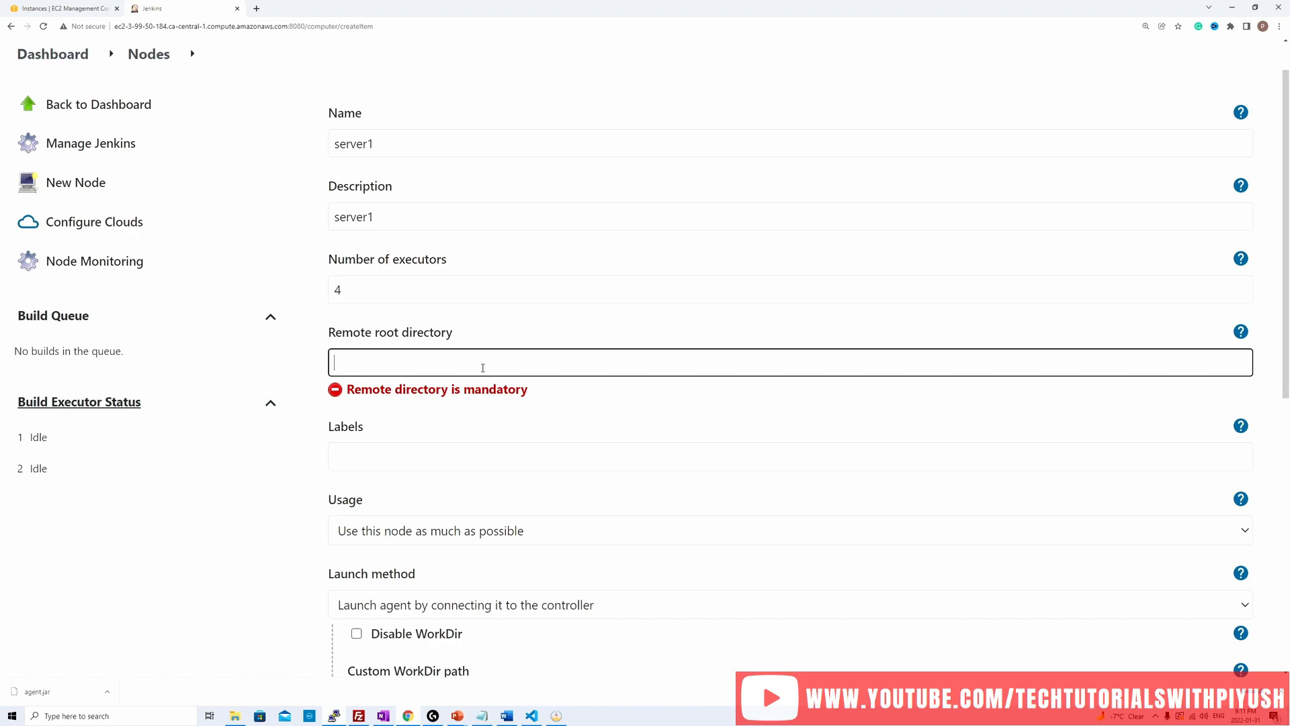
{"action": "type", "text": "/home/ubuntu/jenkins"}
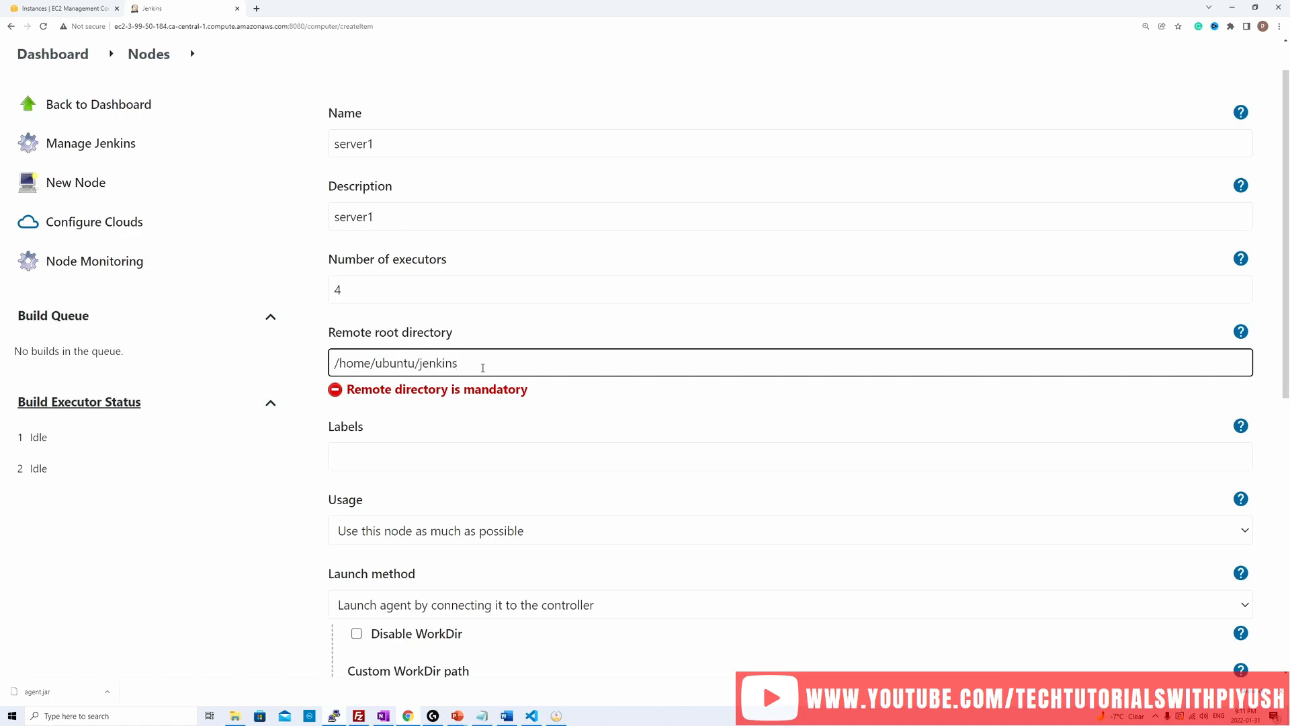
Step: Label the node server1 and set its usage to "Only build jobs with label expressions matching this node"
{"action": "left_click", "coordinate": [435, 459]}
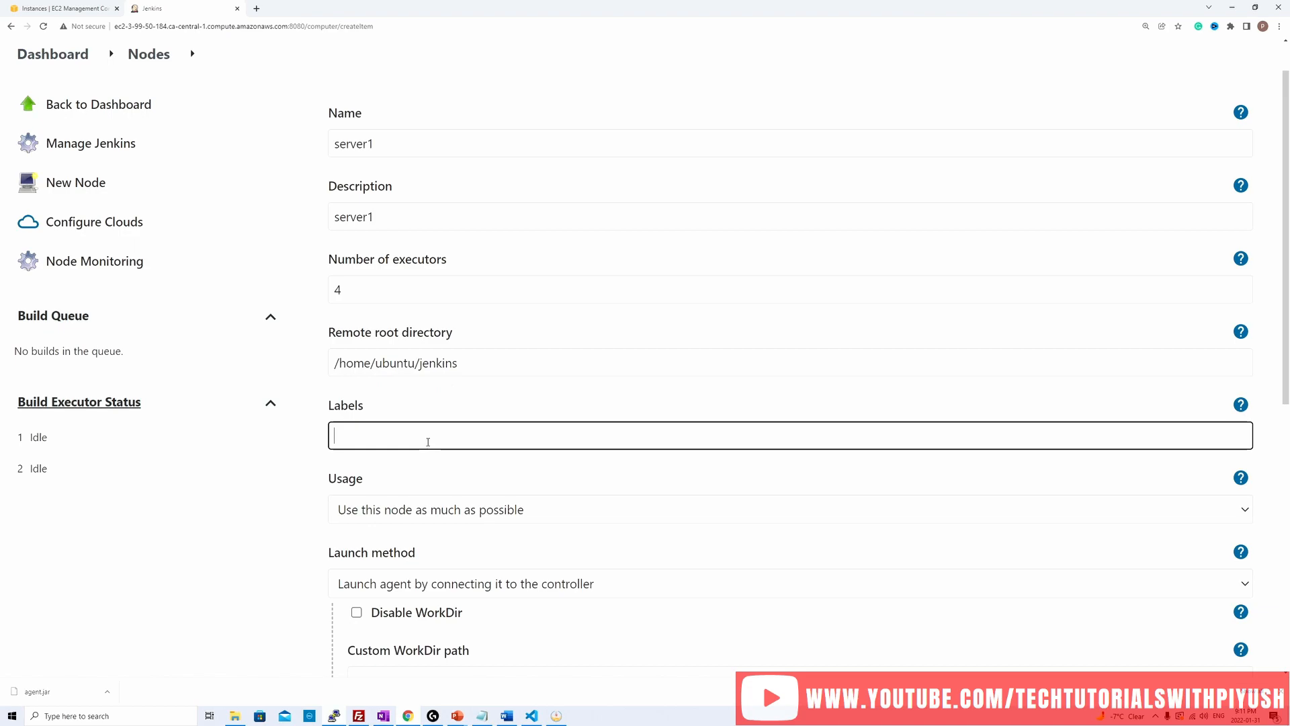
{"action": "type", "text": "server1"}
{"action": "scroll", "coordinate": [441, 415], "scroll_direction": "down", "scroll_amount": 1}
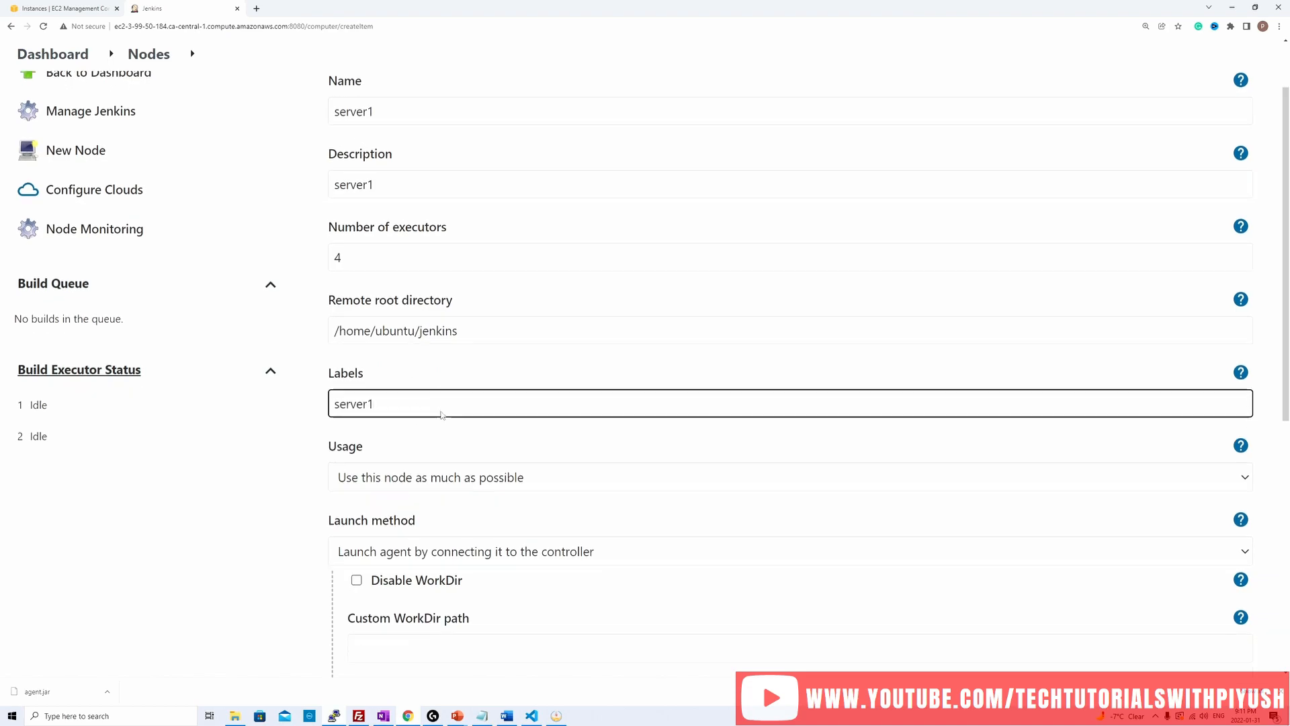
{"action": "scroll", "coordinate": [442, 415], "scroll_direction": "down", "scroll_amount": 1}
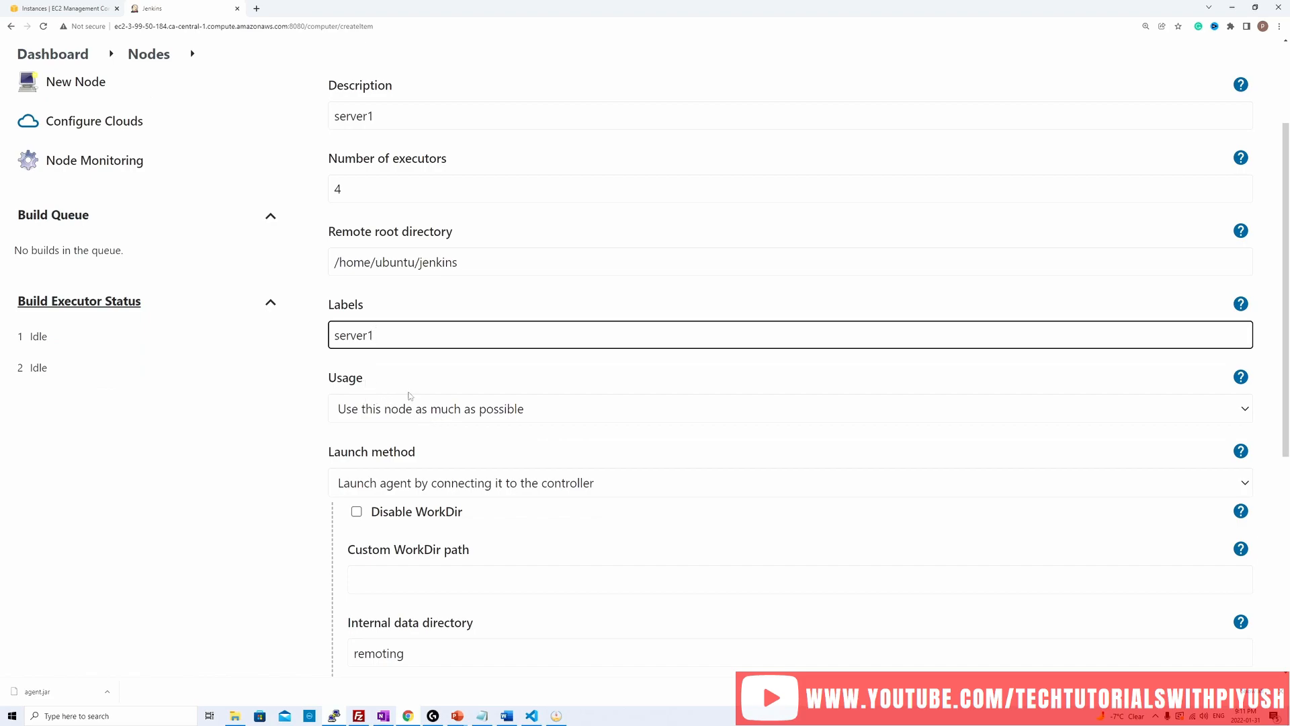
{"action": "left_click", "coordinate": [499, 411]}
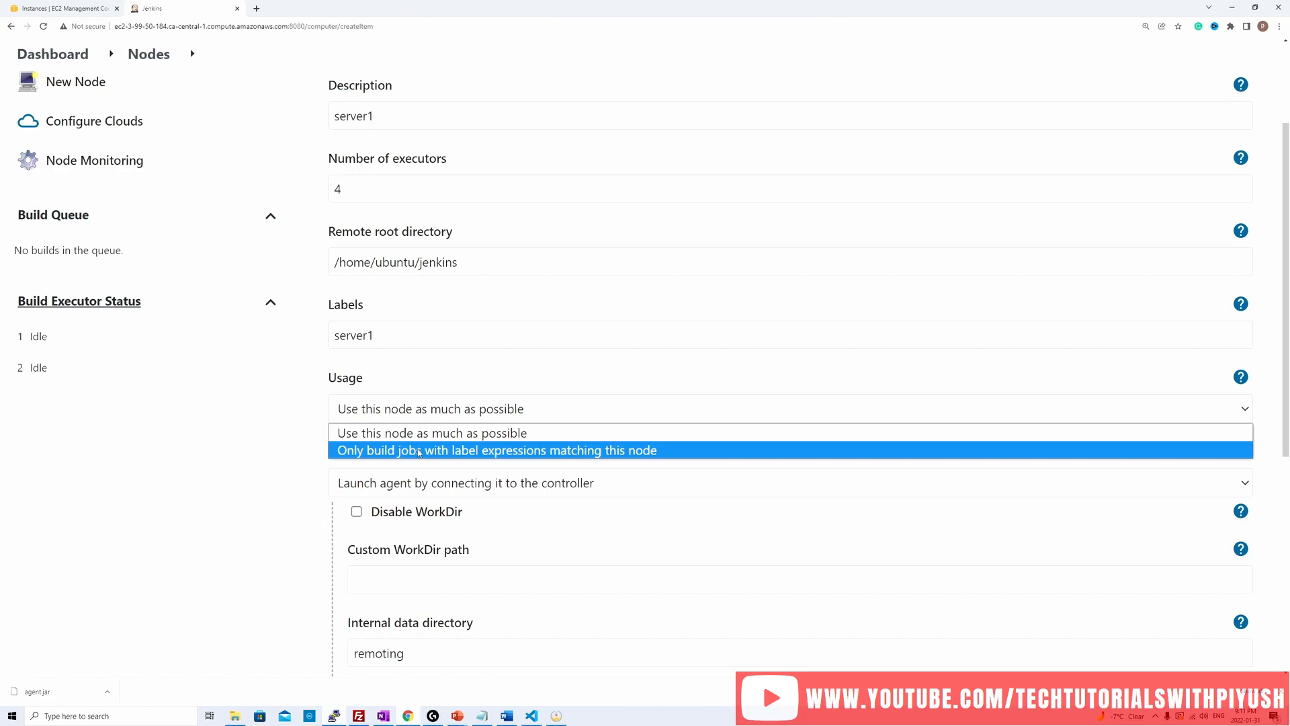
{"action": "left_click", "coordinate": [418, 452]}
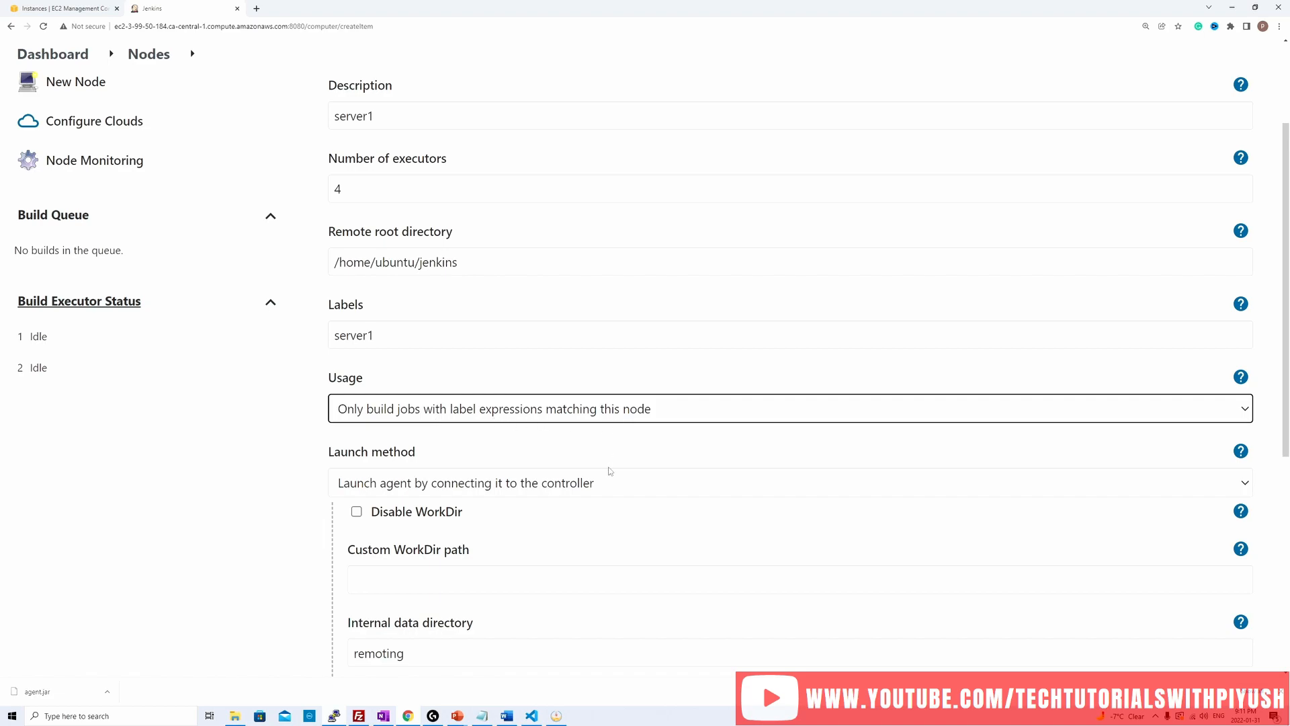
Step: Choose "Launch agent by connecting it to the controller" as the launch method and save the node
{"action": "scroll", "coordinate": [610, 471], "scroll_direction": "up", "scroll_amount": 2}
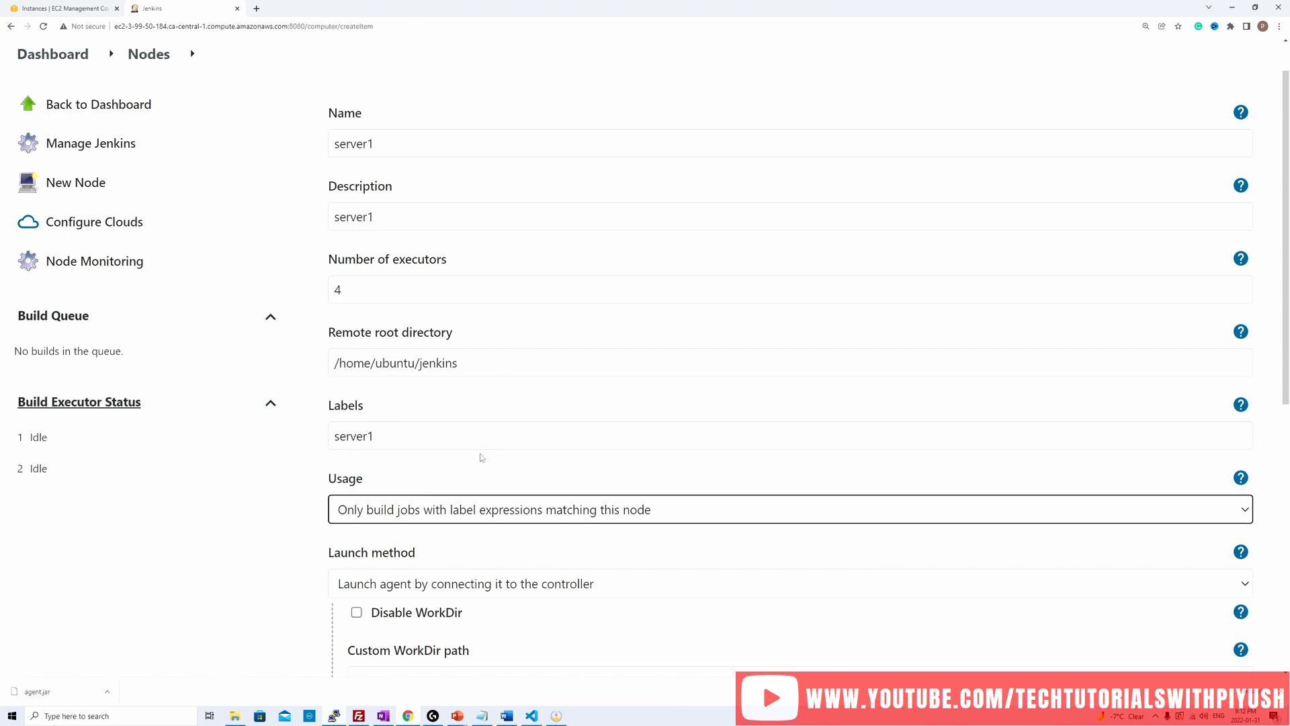
{"action": "scroll", "coordinate": [480, 459], "scroll_direction": "down", "scroll_amount": 2}
{"action": "scroll", "coordinate": [480, 459], "scroll_direction": "down", "scroll_amount": 3}
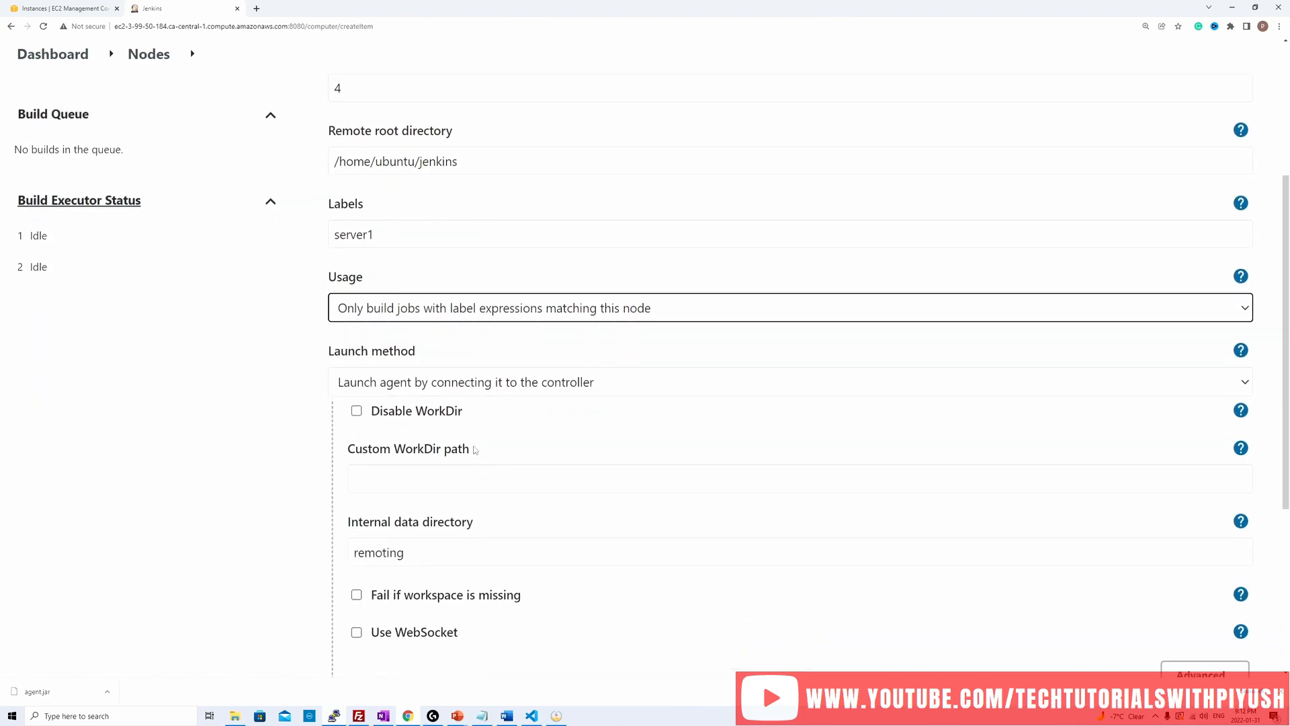
{"action": "left_click", "coordinate": [555, 383]}
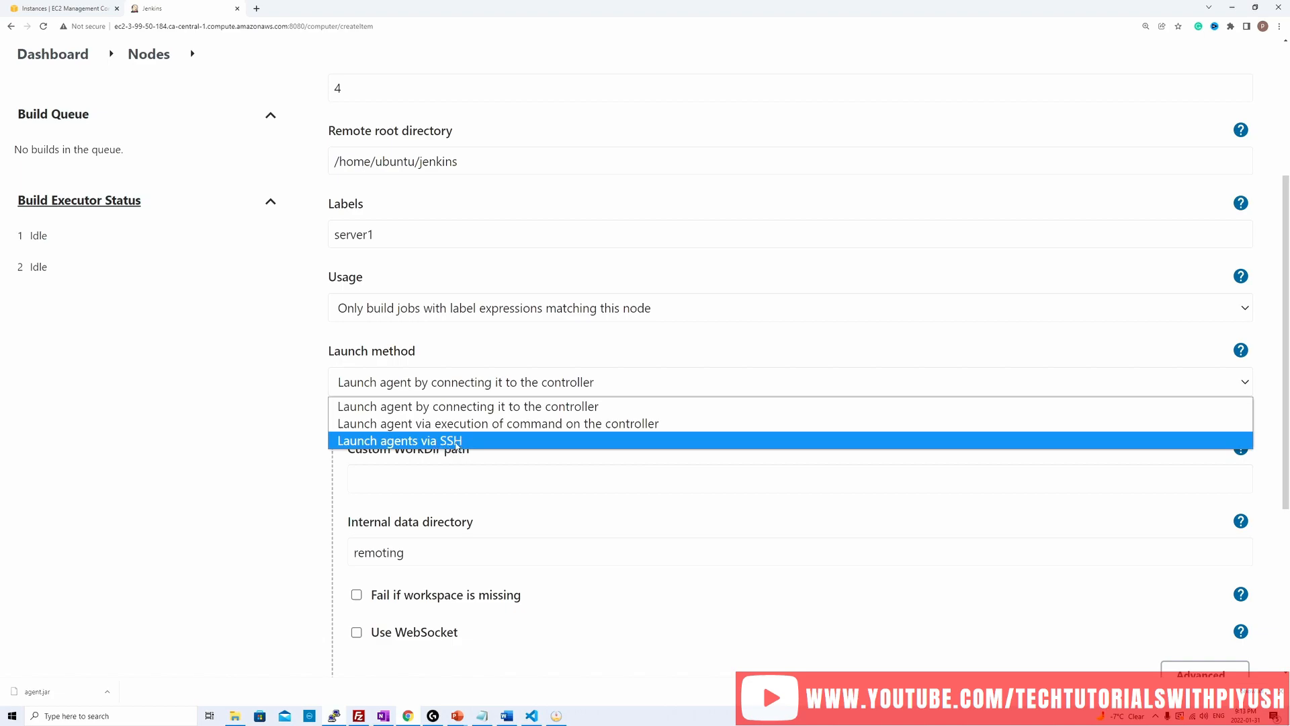
{"action": "left_click", "coordinate": [469, 406]}
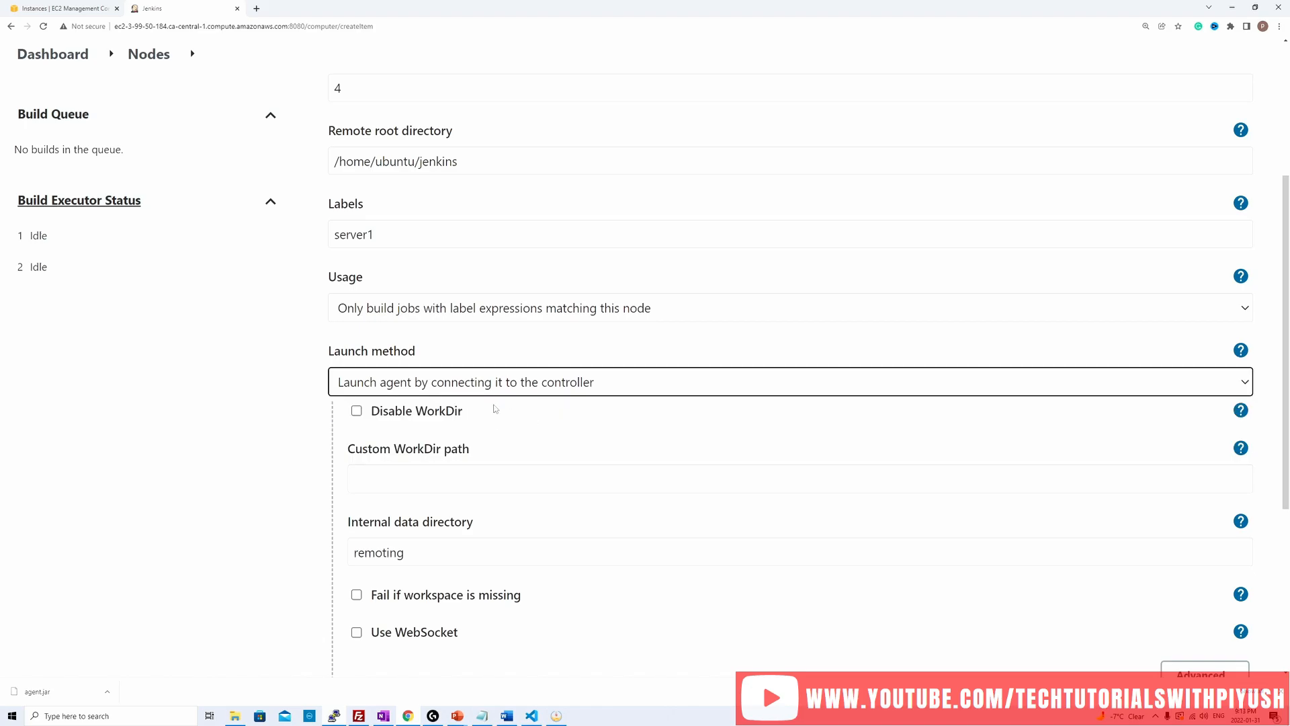
{"action": "scroll", "coordinate": [517, 499], "scroll_direction": "down", "scroll_amount": 2}
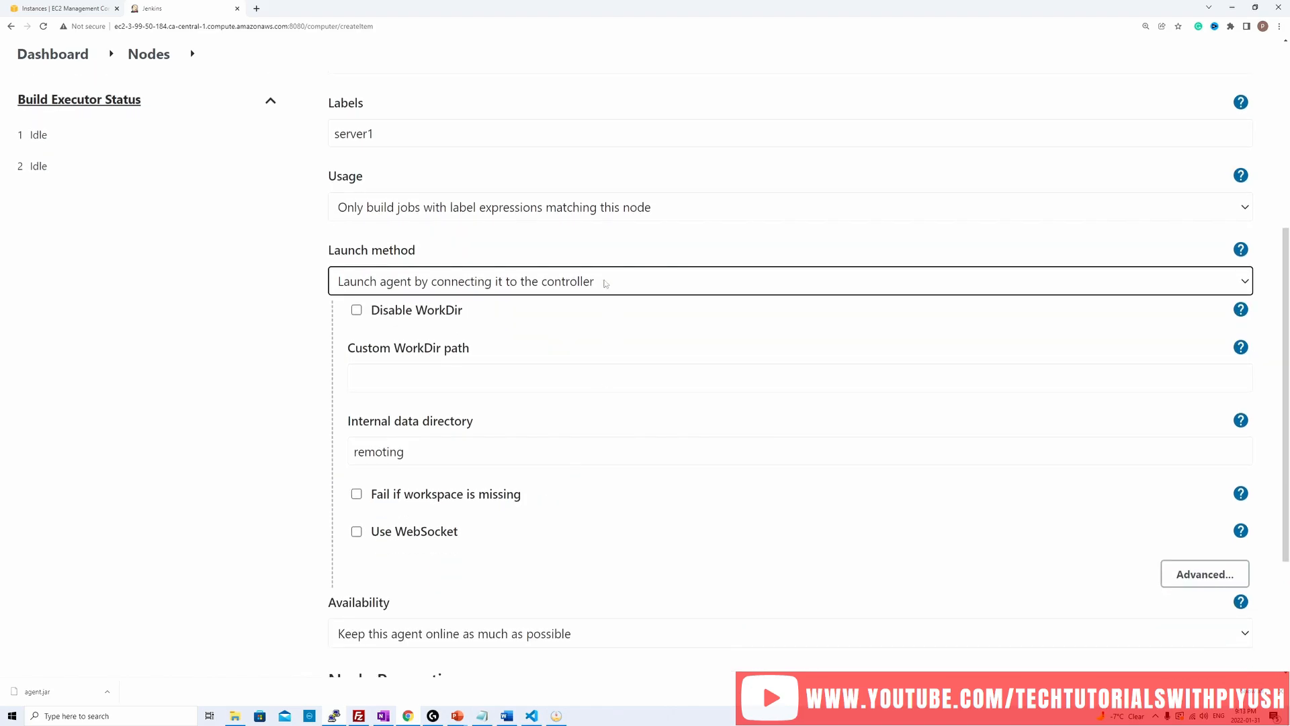
{"action": "scroll", "coordinate": [407, 458], "scroll_direction": "down", "scroll_amount": 3}
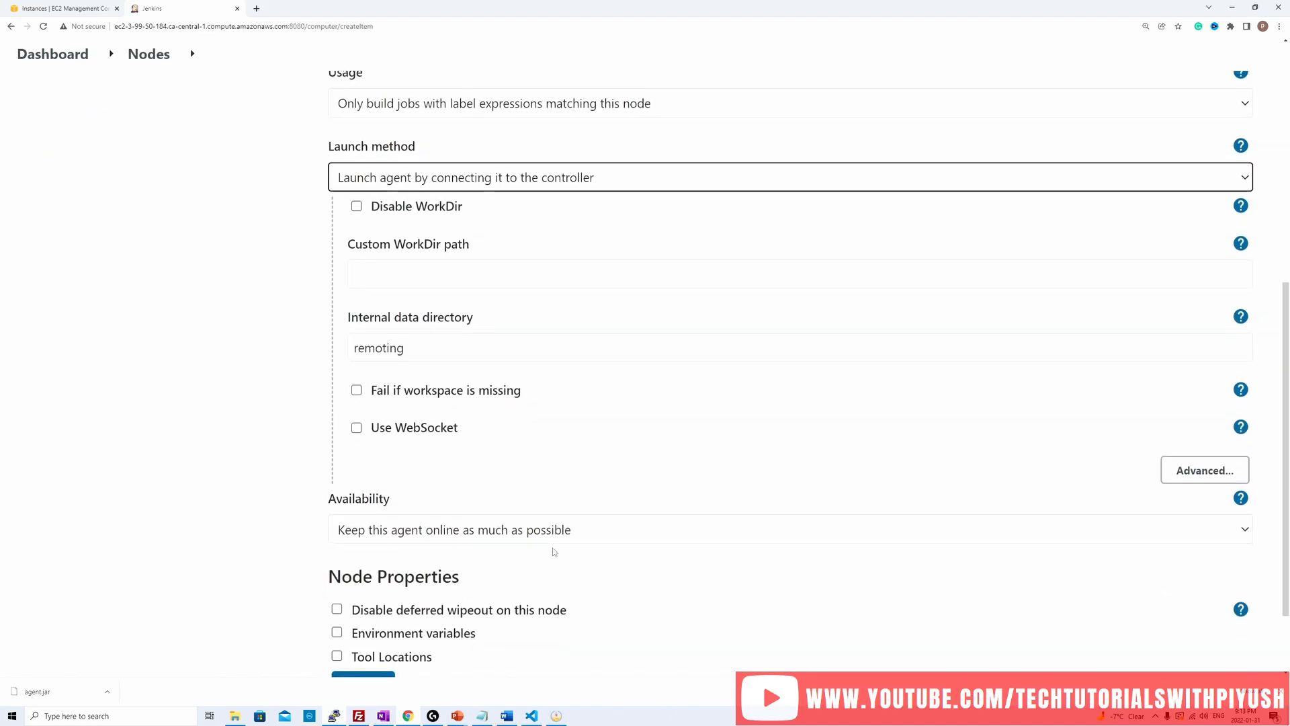
{"action": "left_click", "coordinate": [363, 588]}
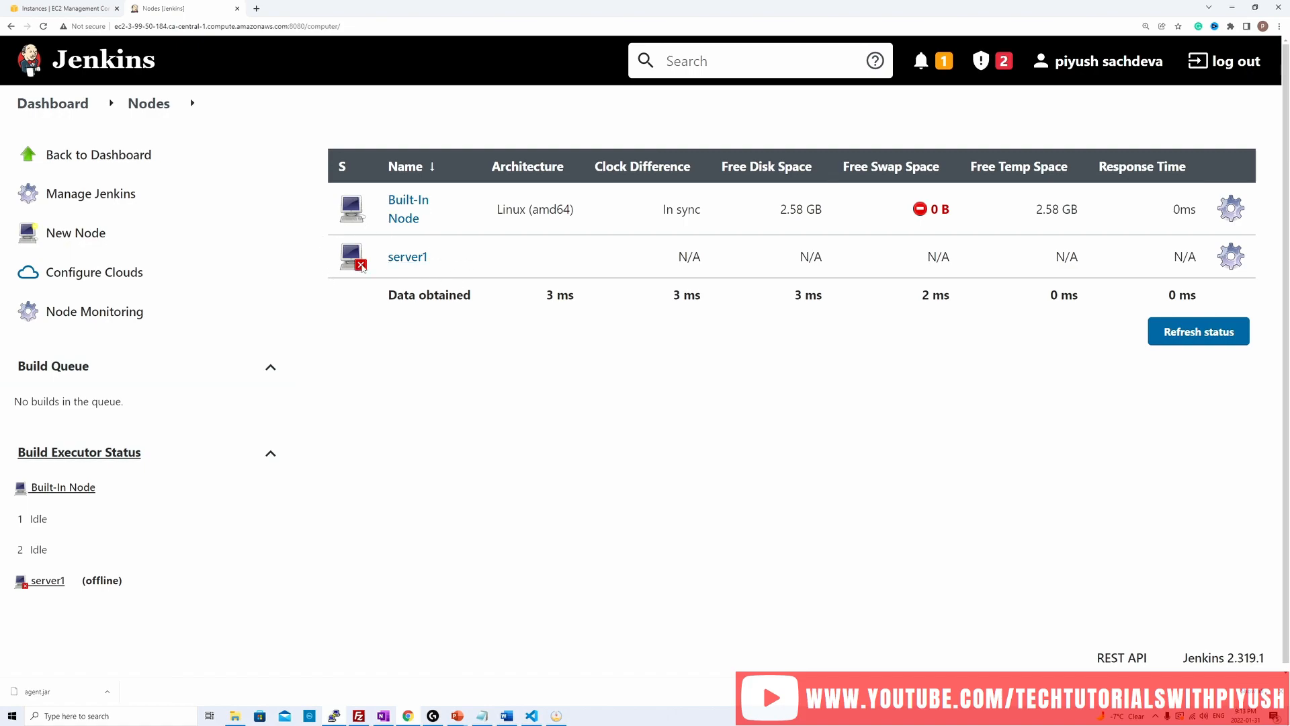
Step: Open the server1 agent page, examine the command for connecting the agent, and download agent.jar
{"action": "left_click", "coordinate": [401, 258]}
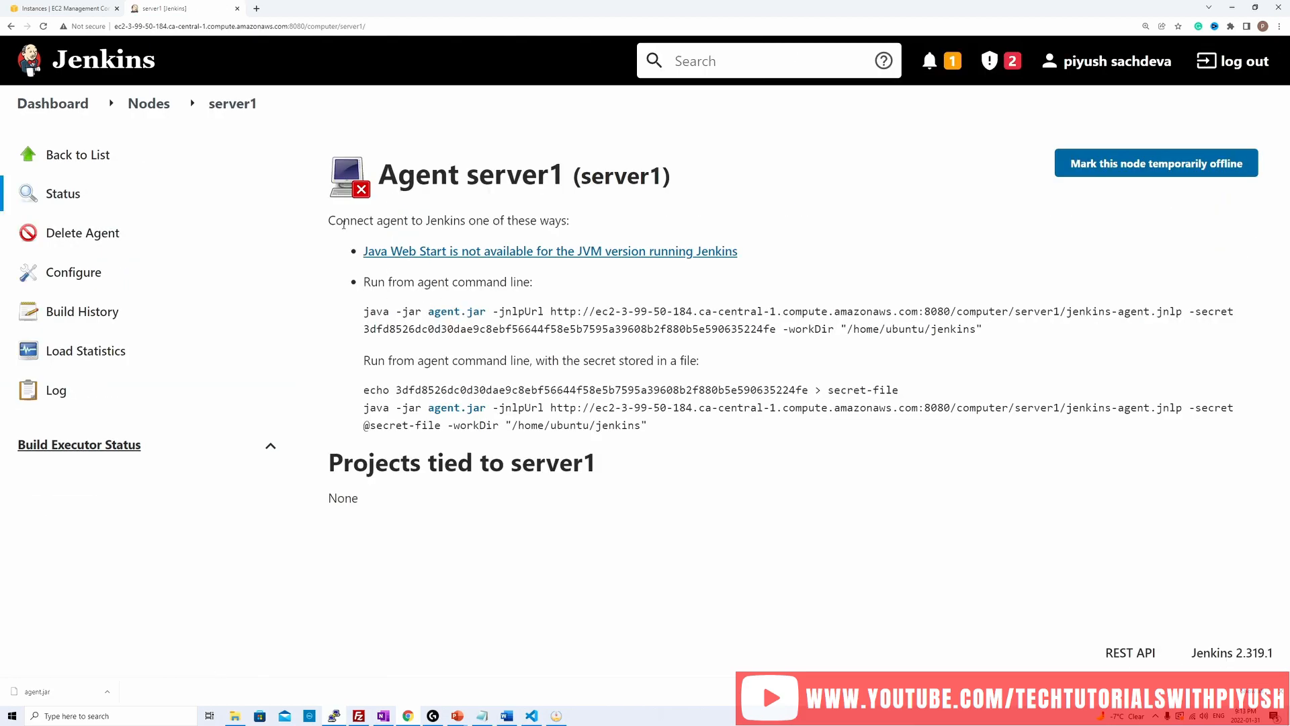
{"action": "left_click_drag", "start_coordinate": [329, 222], "coordinate": [546, 237]}
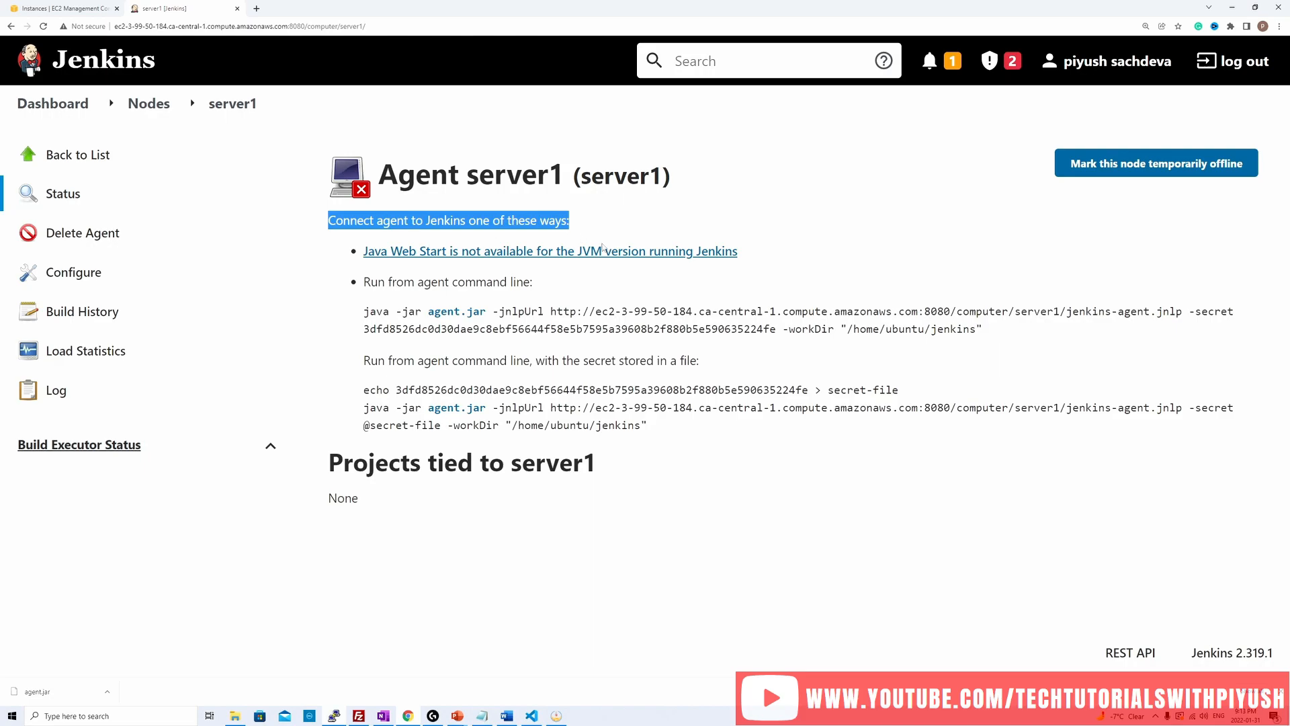
{"action": "left_click", "coordinate": [724, 510]}
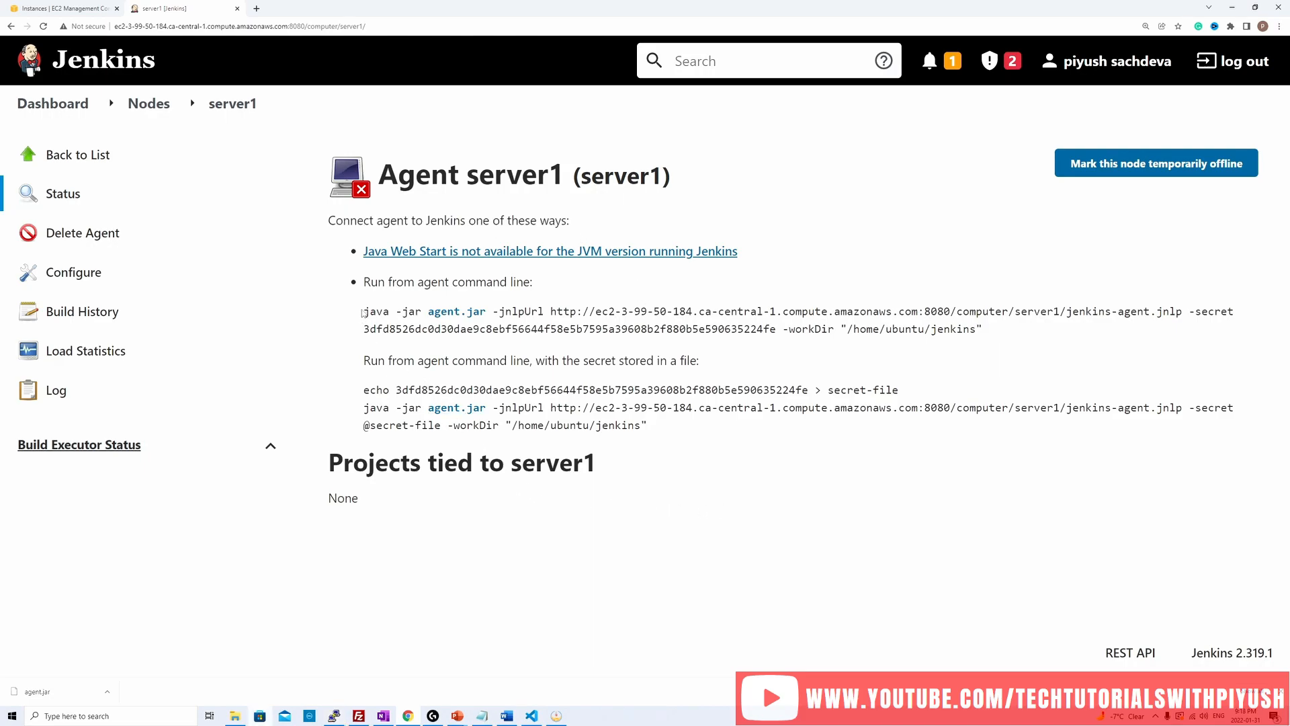
{"action": "left_click_drag", "start_coordinate": [362, 310], "coordinate": [1008, 327]}
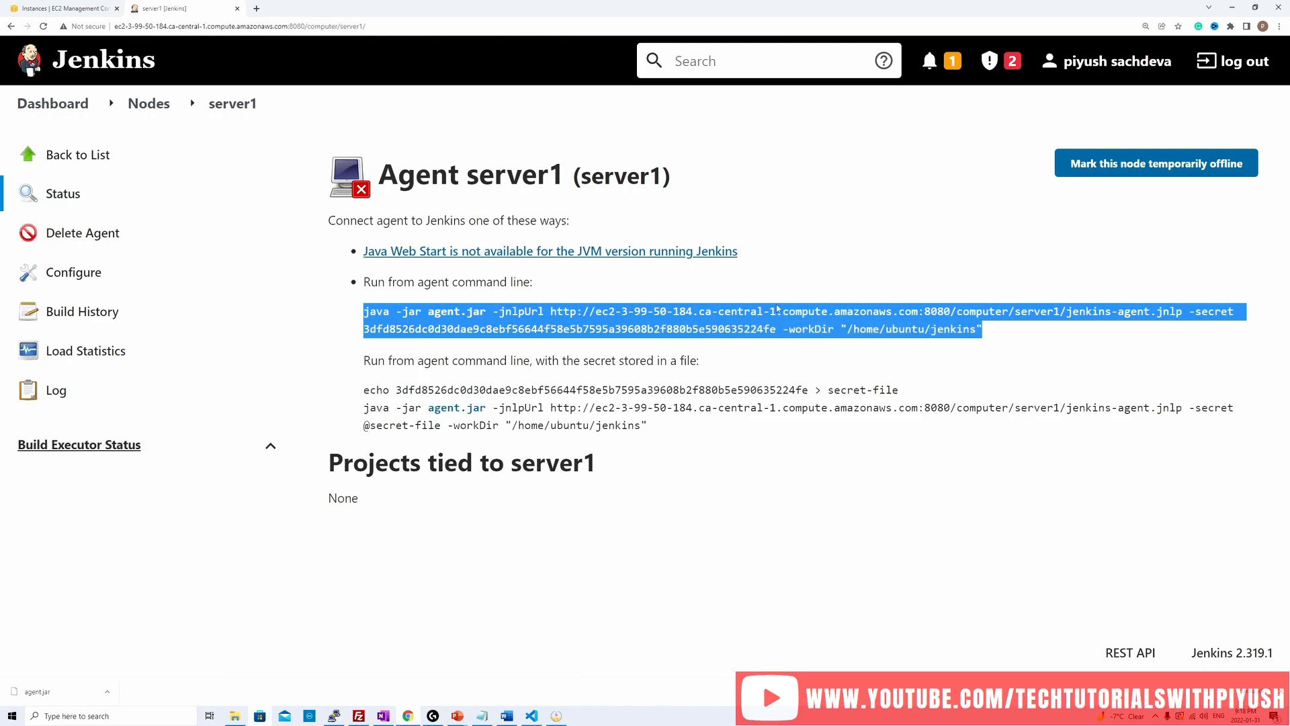
{"action": "left_click", "coordinate": [627, 324]}
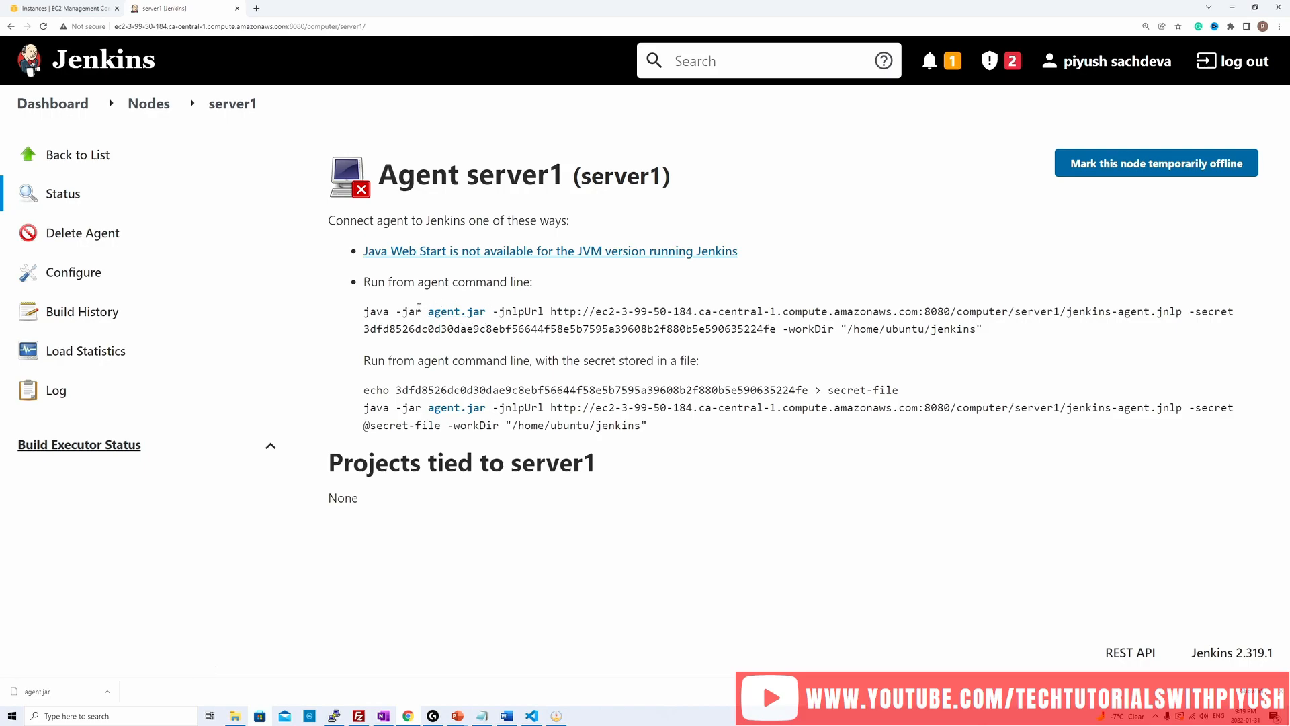
{"action": "left_click", "coordinate": [462, 314]}
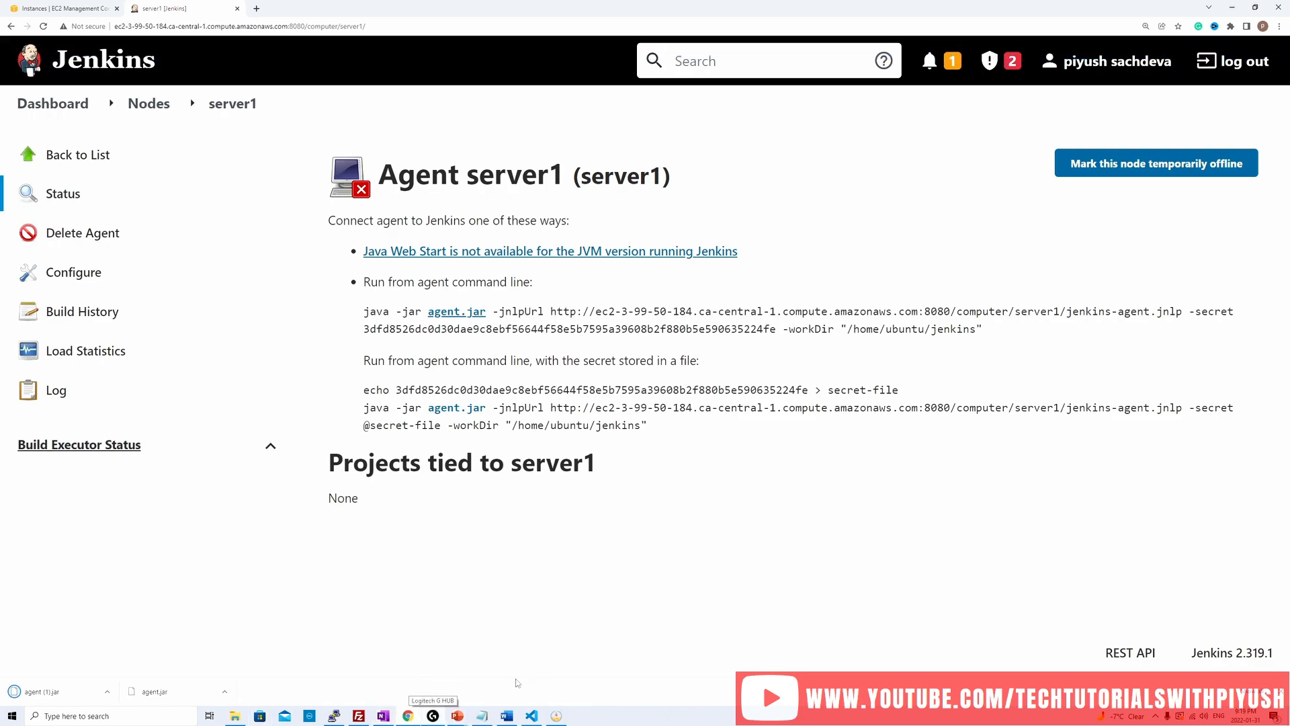
Step: Select only the Server1 instance in the AWS EC2 console and copy its public IPv4 DNS
{"action": "left_click", "coordinate": [362, 718]}
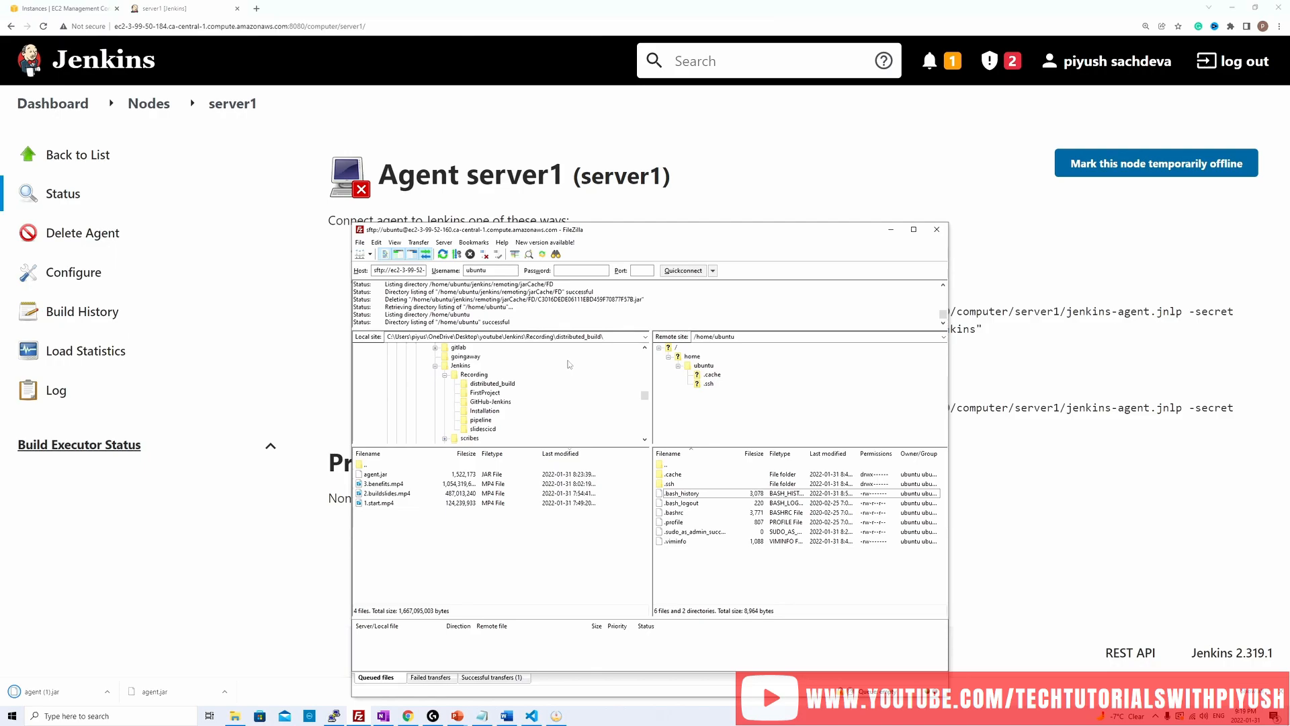
{"action": "left_click", "coordinate": [65, 9]}
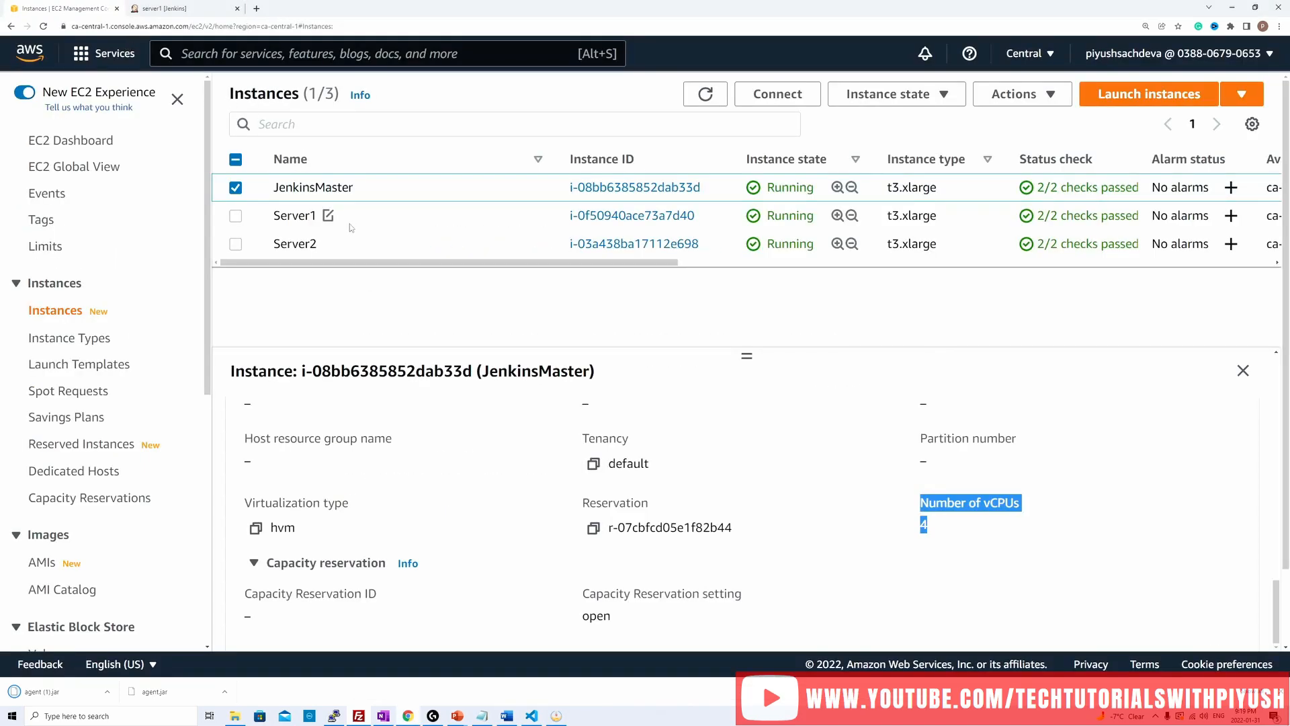
{"action": "left_click", "coordinate": [235, 216]}
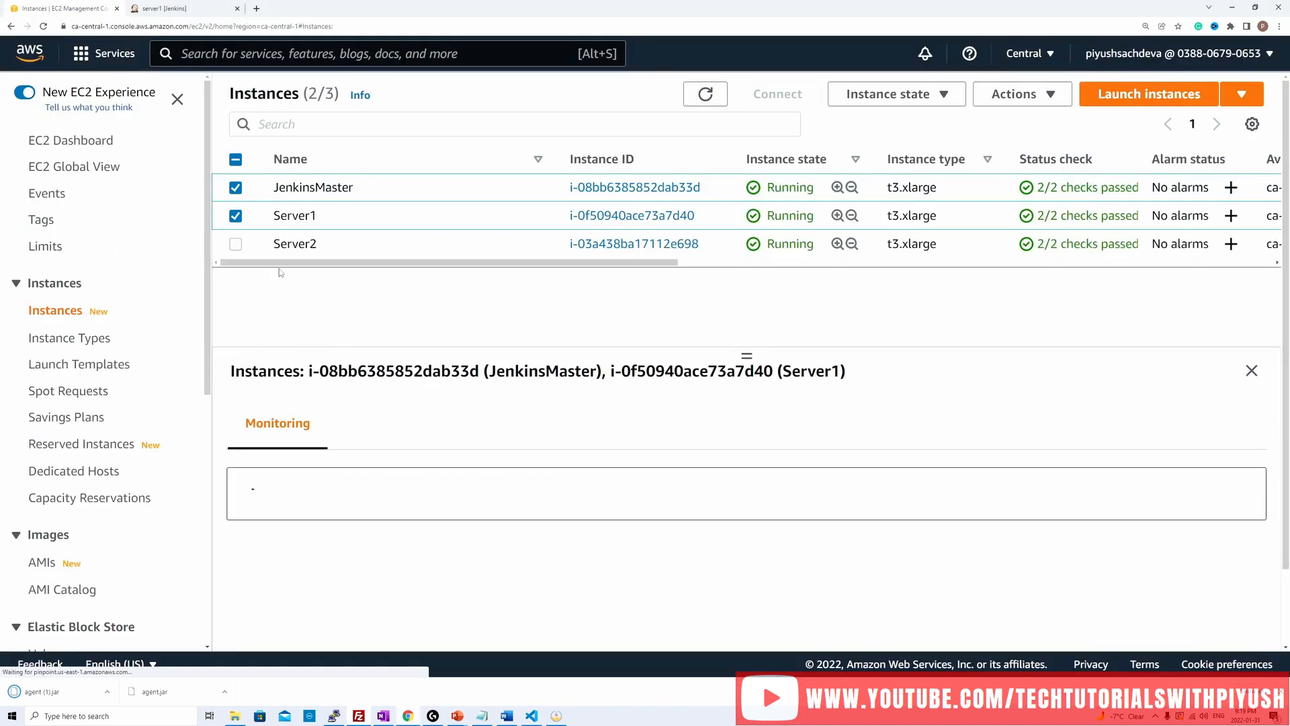
{"action": "left_click", "coordinate": [235, 187]}
{"action": "scroll", "coordinate": [938, 510], "scroll_direction": "down", "scroll_amount": 1}
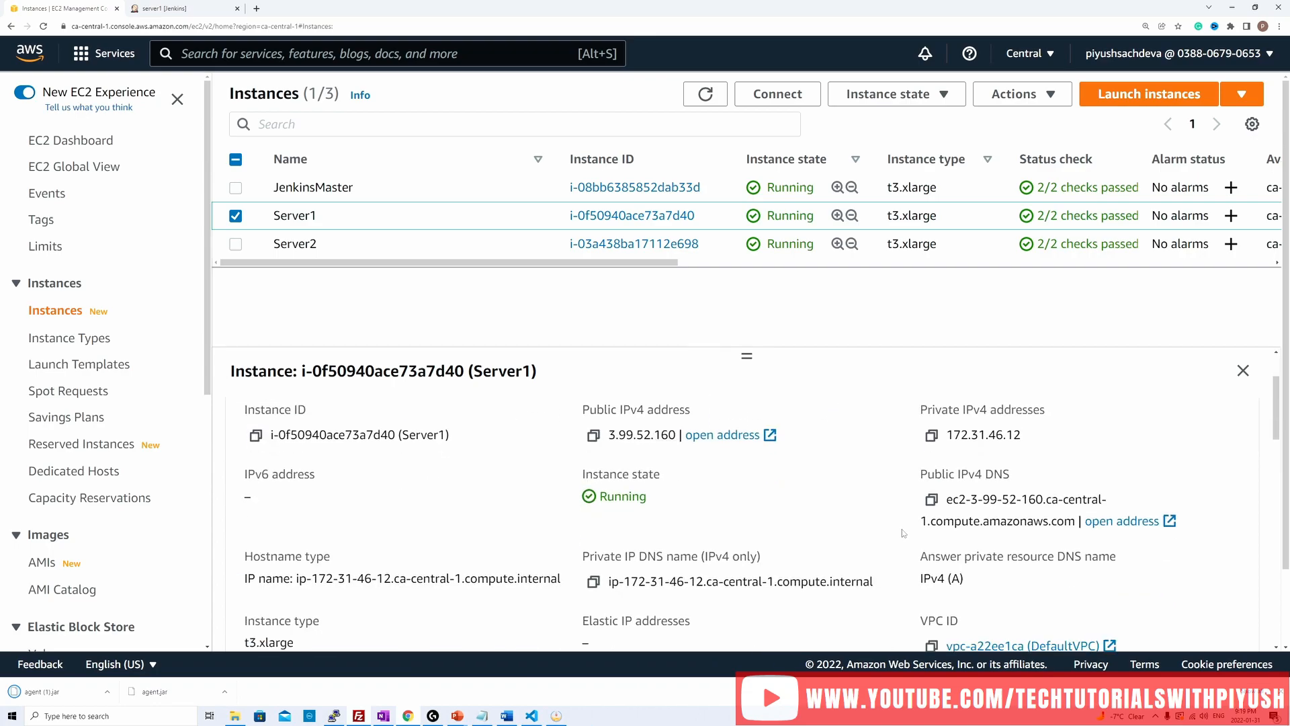
{"action": "left_click", "coordinate": [931, 496]}
Step: Switch to FileZilla and replace the connection host with Server1's copied public DNS, ec2-3-99-52-160.ca-central-1.compute.amazonaws.com
{"action": "key", "text": "alt+Tab"}
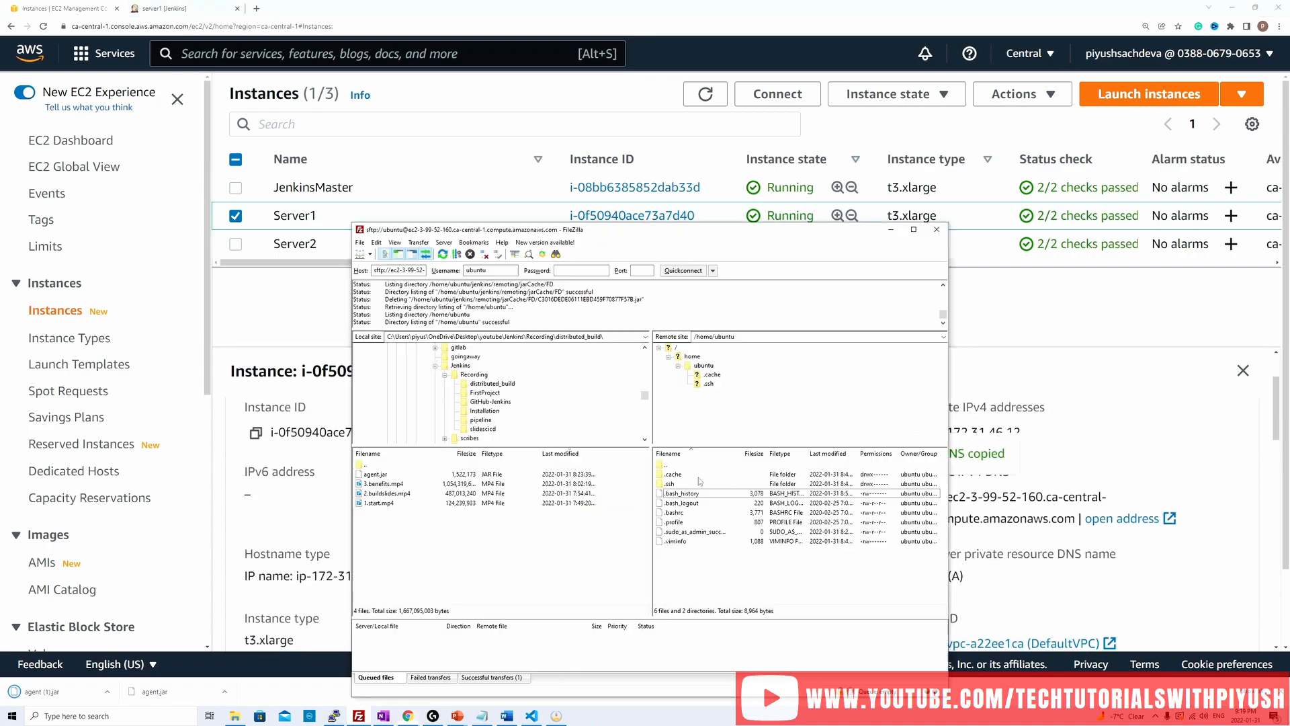
{"action": "left_click", "coordinate": [395, 270]}
{"action": "key", "text": "ctrl+a"}
{"action": "key", "text": "ctrl+v"}
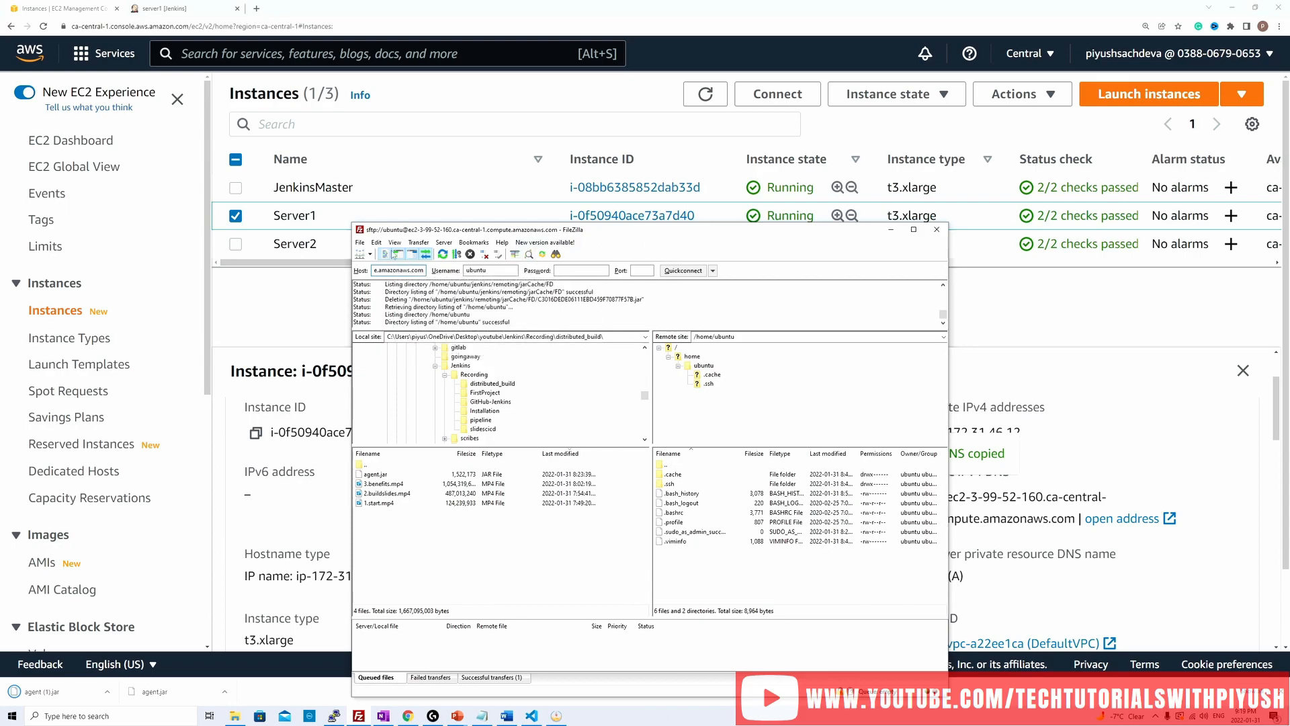
Step: Check the private key file registered for SFTP in the FileZilla settings
{"action": "left_click", "coordinate": [376, 242]}
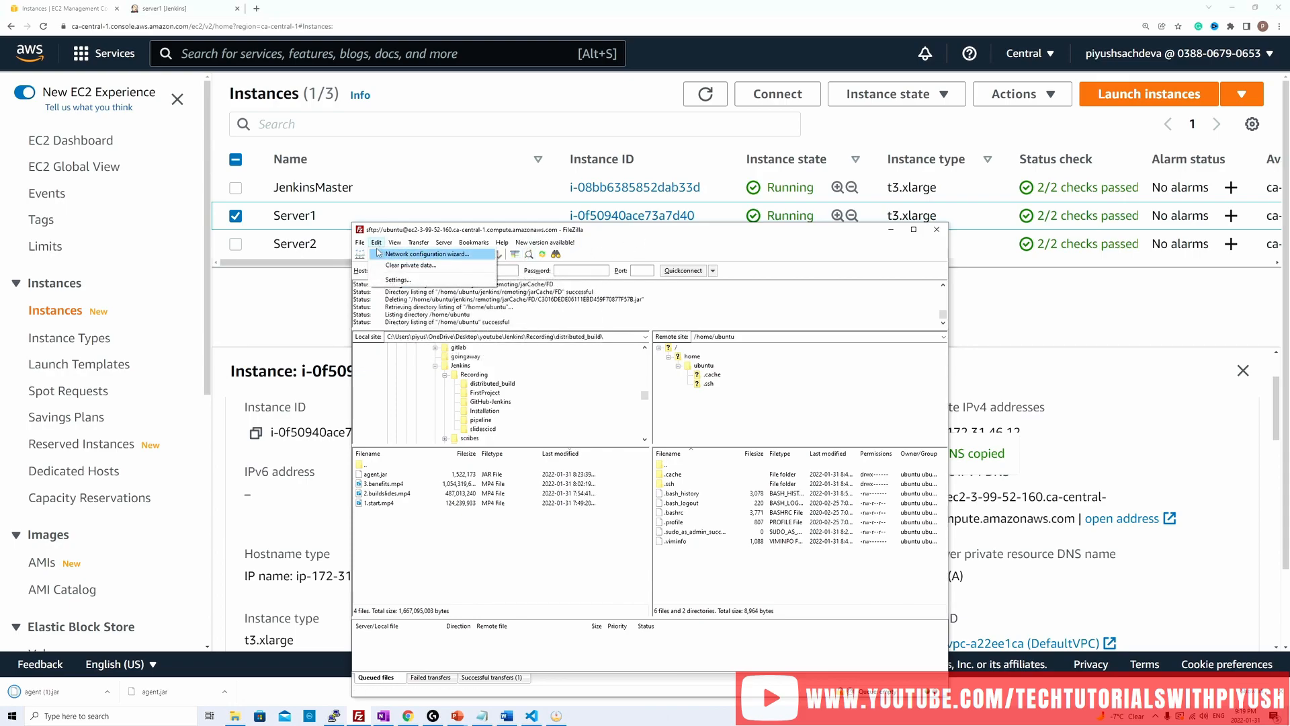
{"action": "left_click", "coordinate": [398, 280]}
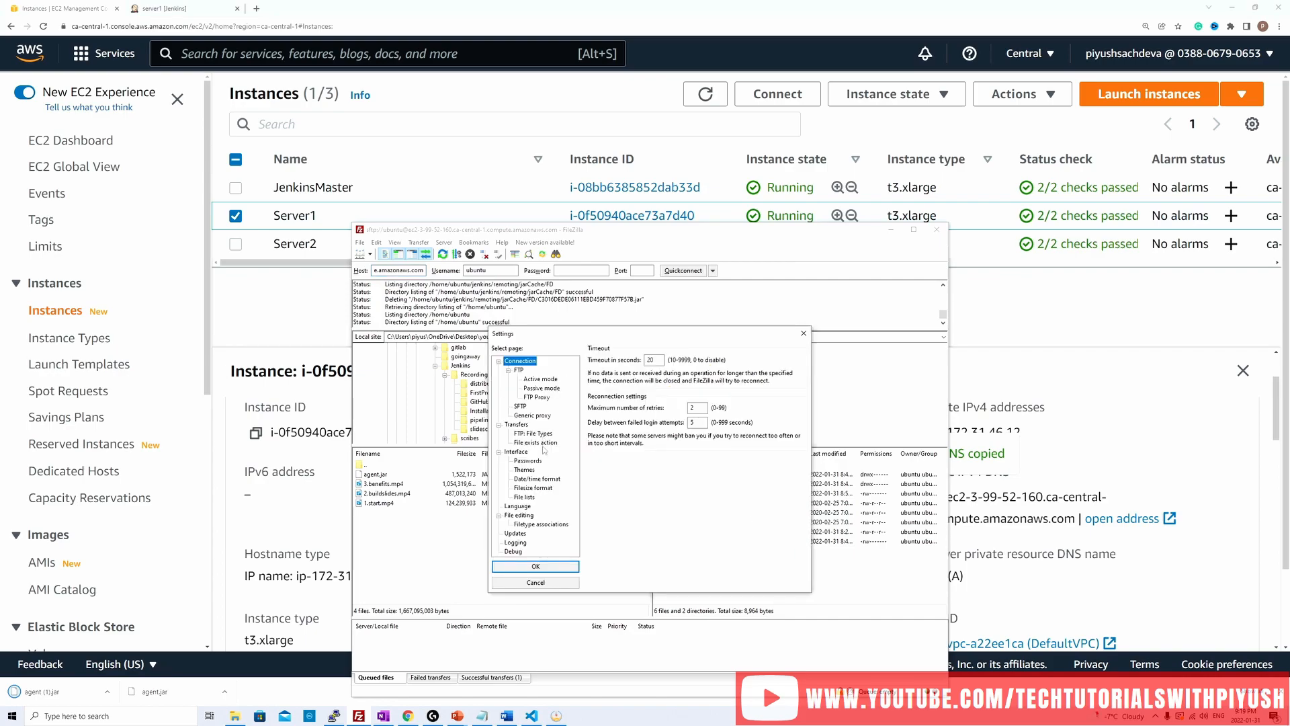
{"action": "left_click", "coordinate": [520, 406]}
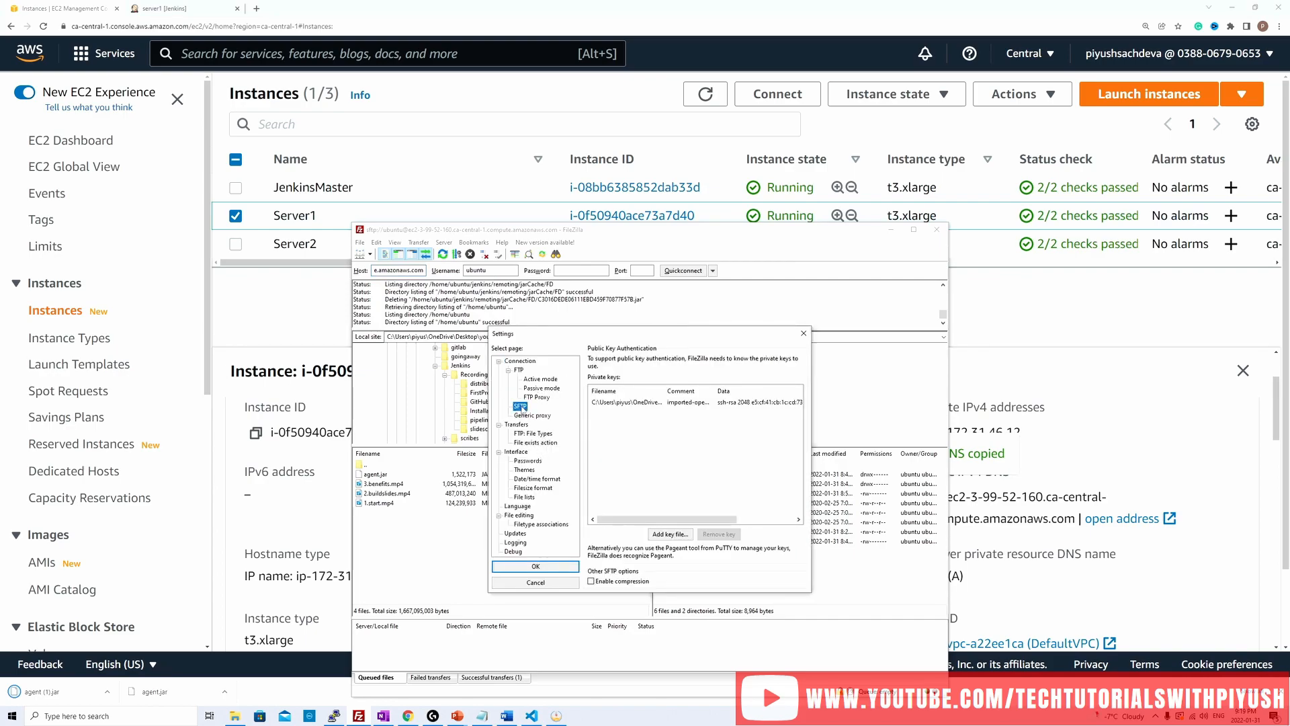
{"action": "left_click", "coordinate": [649, 402]}
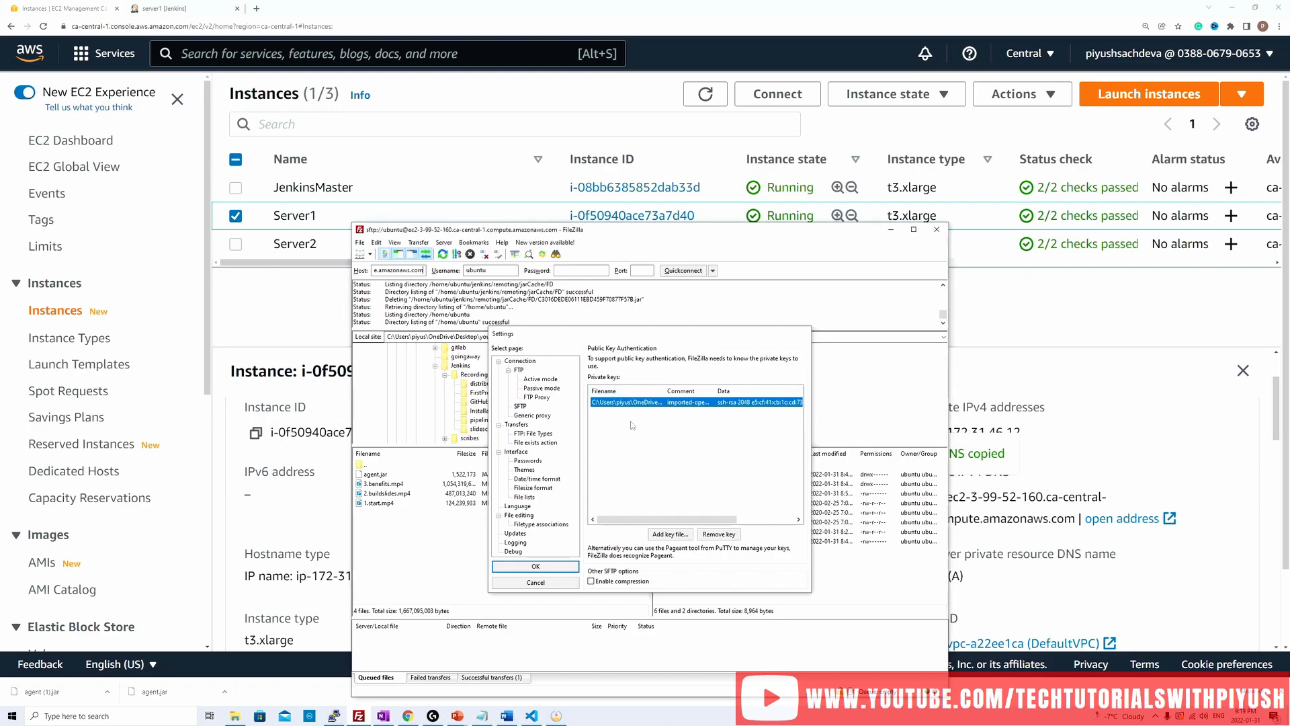
{"action": "key", "text": "Return"}
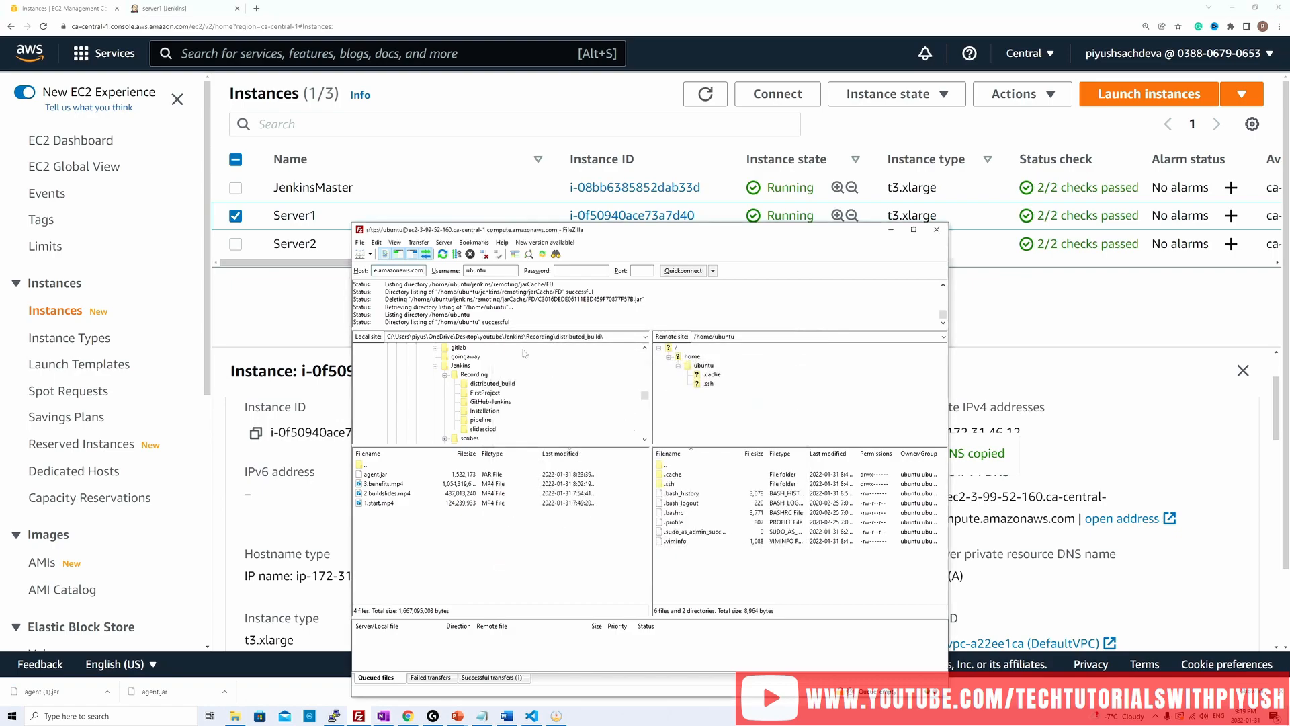
Step: Connect to Server1 as ubuntu on port 22 and upload agent.jar from the local distributed_build folder to /home/ubuntu
{"action": "left_click", "coordinate": [641, 269]}
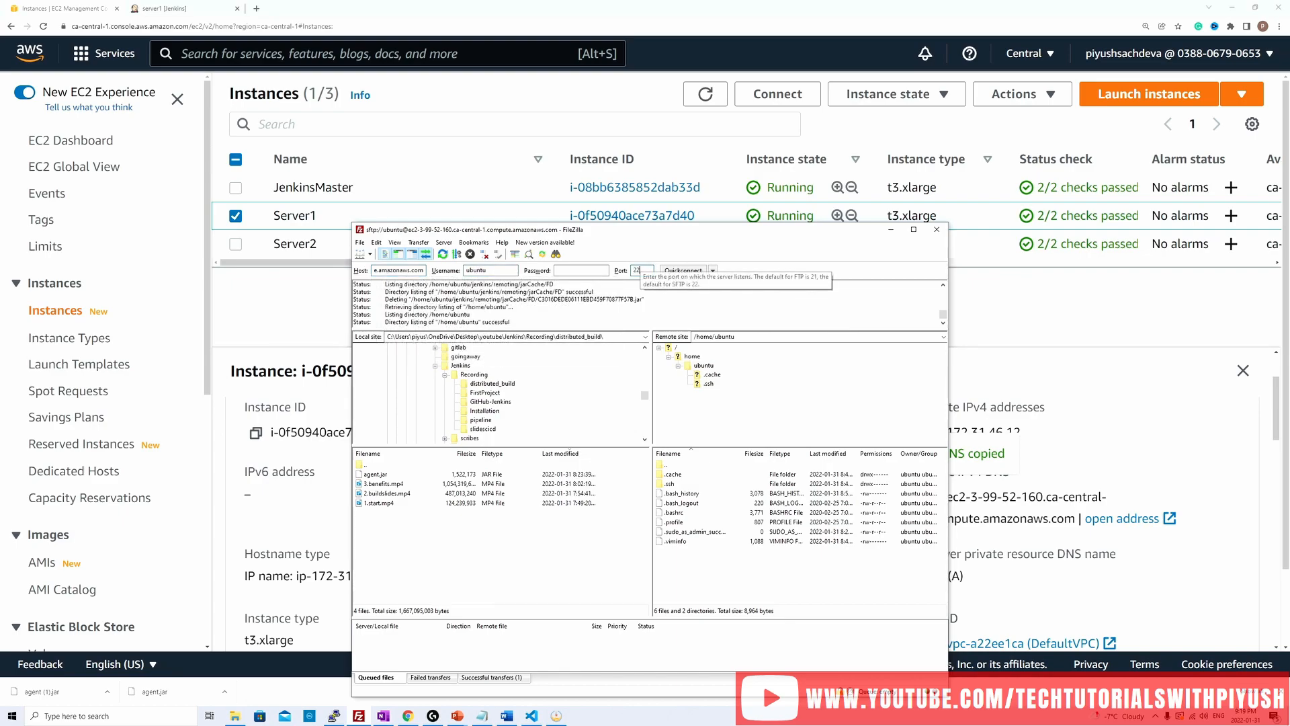
{"action": "key", "text": "Return"}
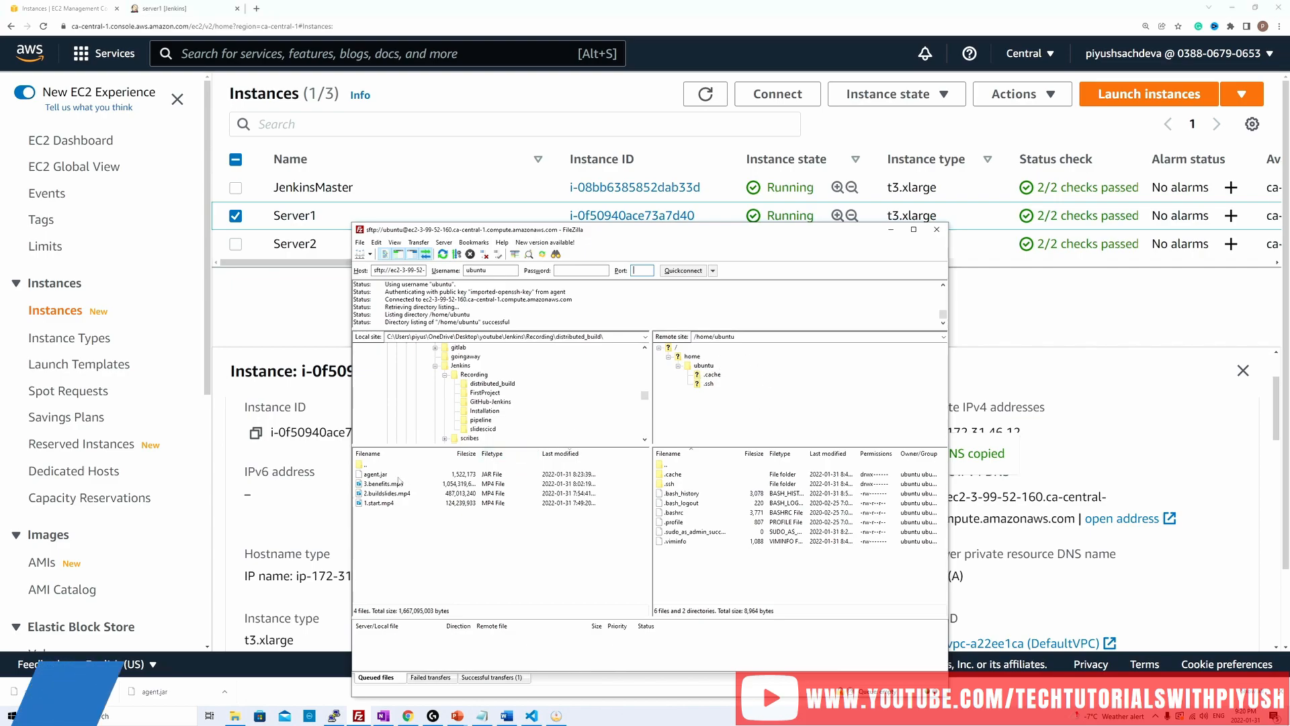
{"action": "left_click", "coordinate": [374, 475]}
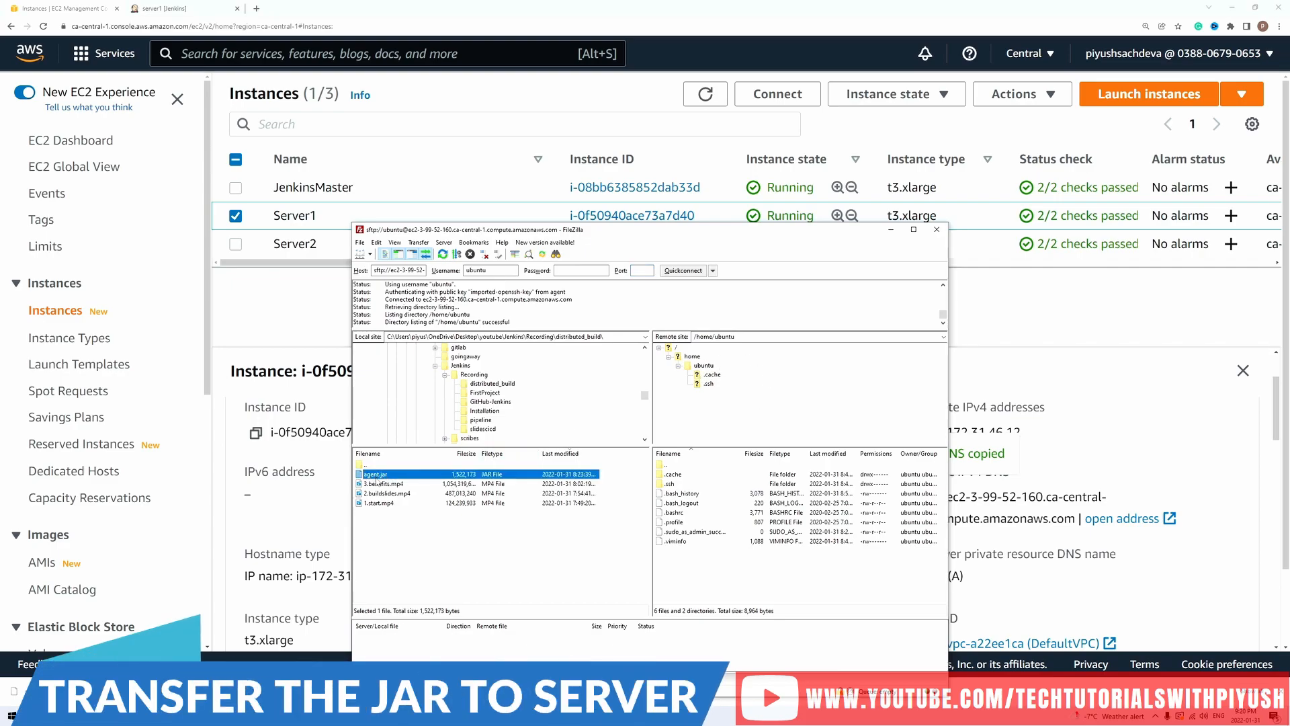
{"action": "left_click_drag", "start_coordinate": [375, 475], "coordinate": [701, 571]}
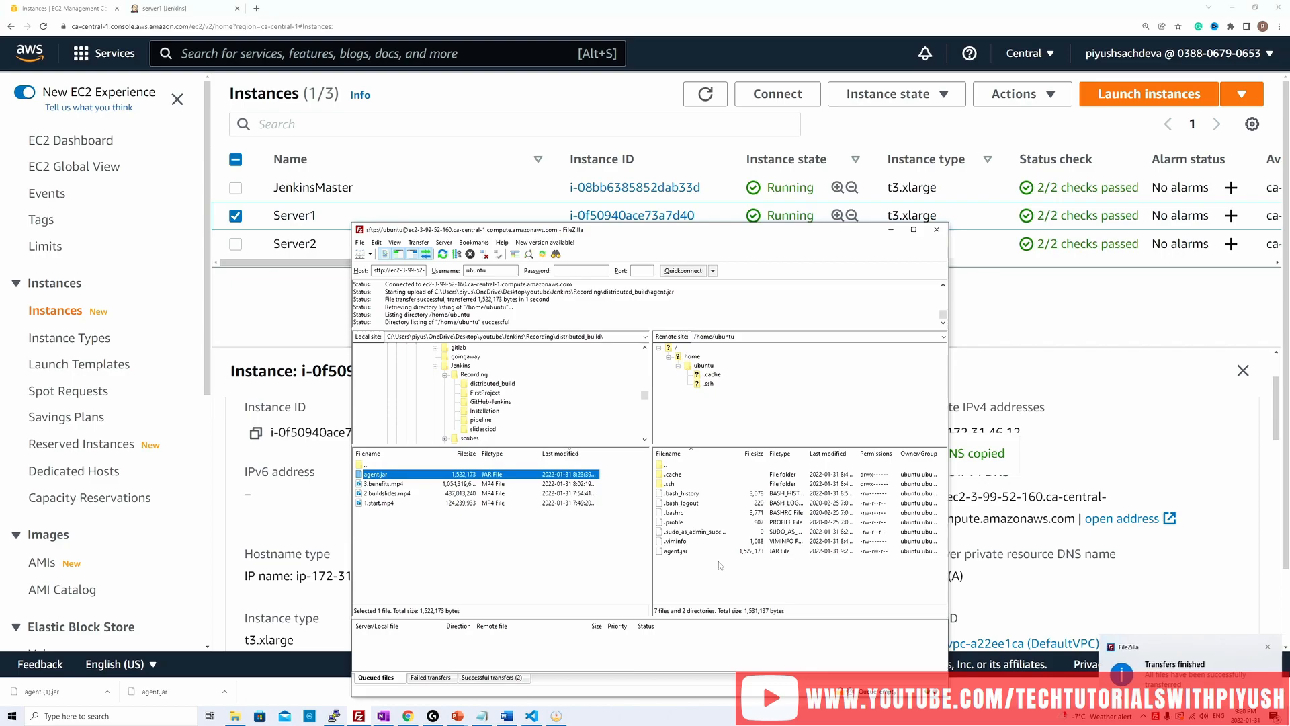
{"action": "left_click", "coordinate": [1266, 648]}
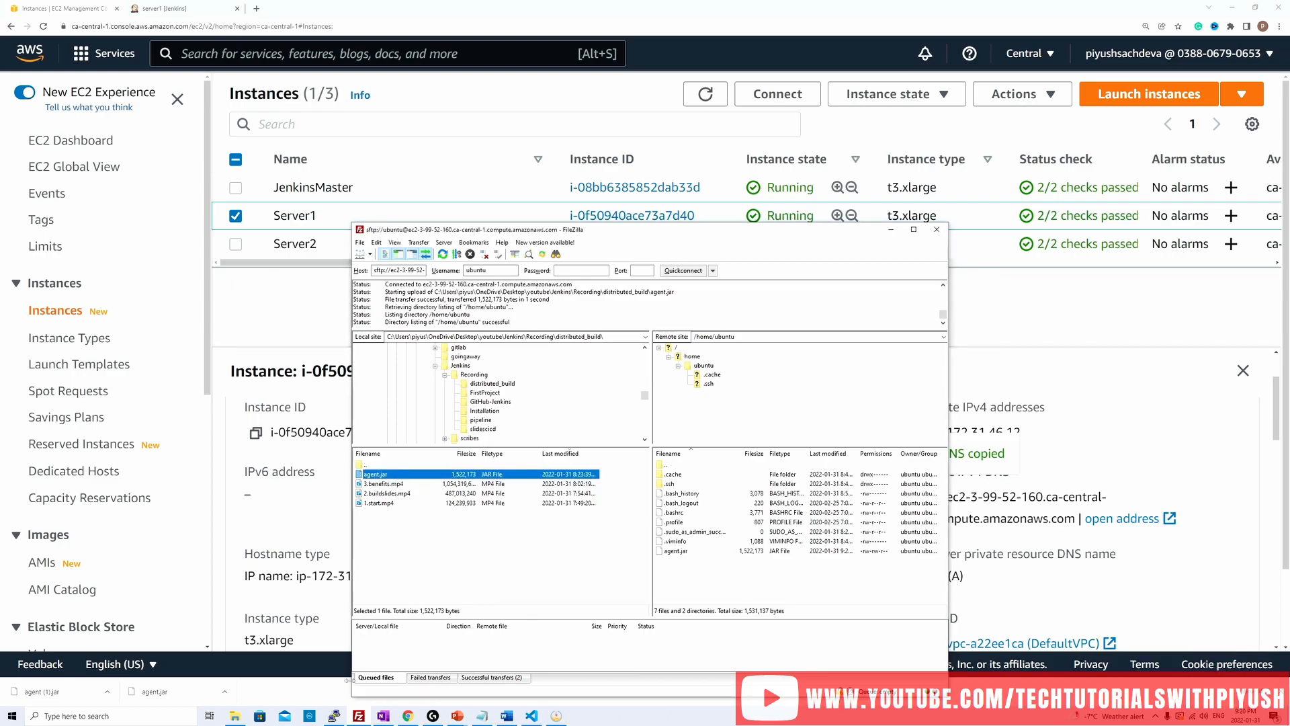
Step: Switch to PuTTY, start configuring a new session and set its terminal font to Courier New at size 28
{"action": "left_click", "coordinate": [334, 716]}
{"action": "right_click", "coordinate": [195, 4]}
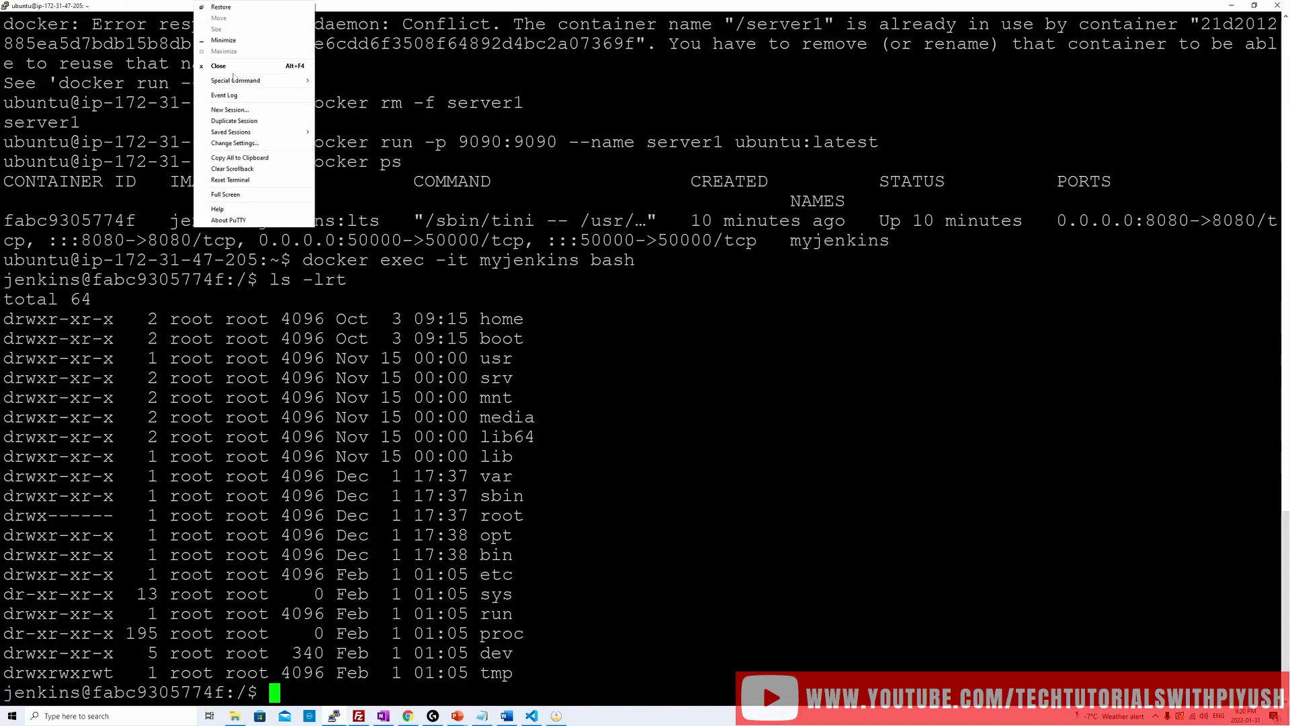
{"action": "left_click", "coordinate": [235, 111]}
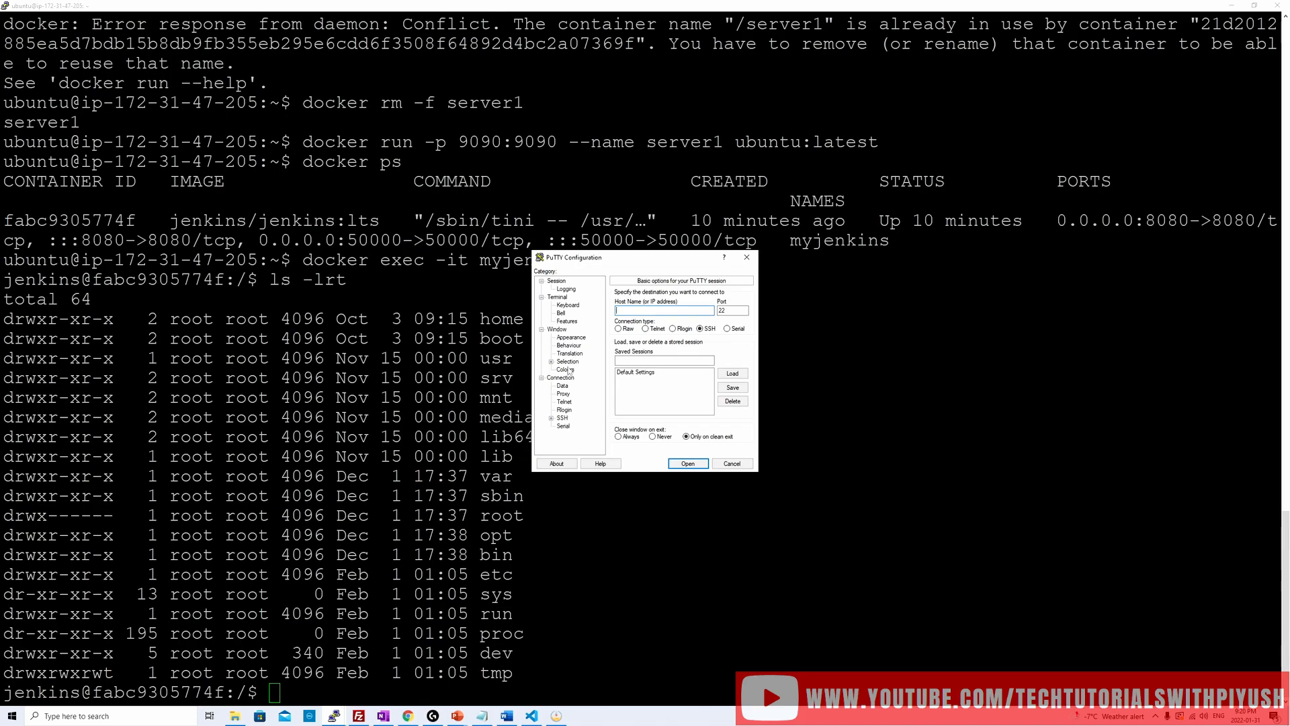
{"action": "left_click", "coordinate": [571, 337]}
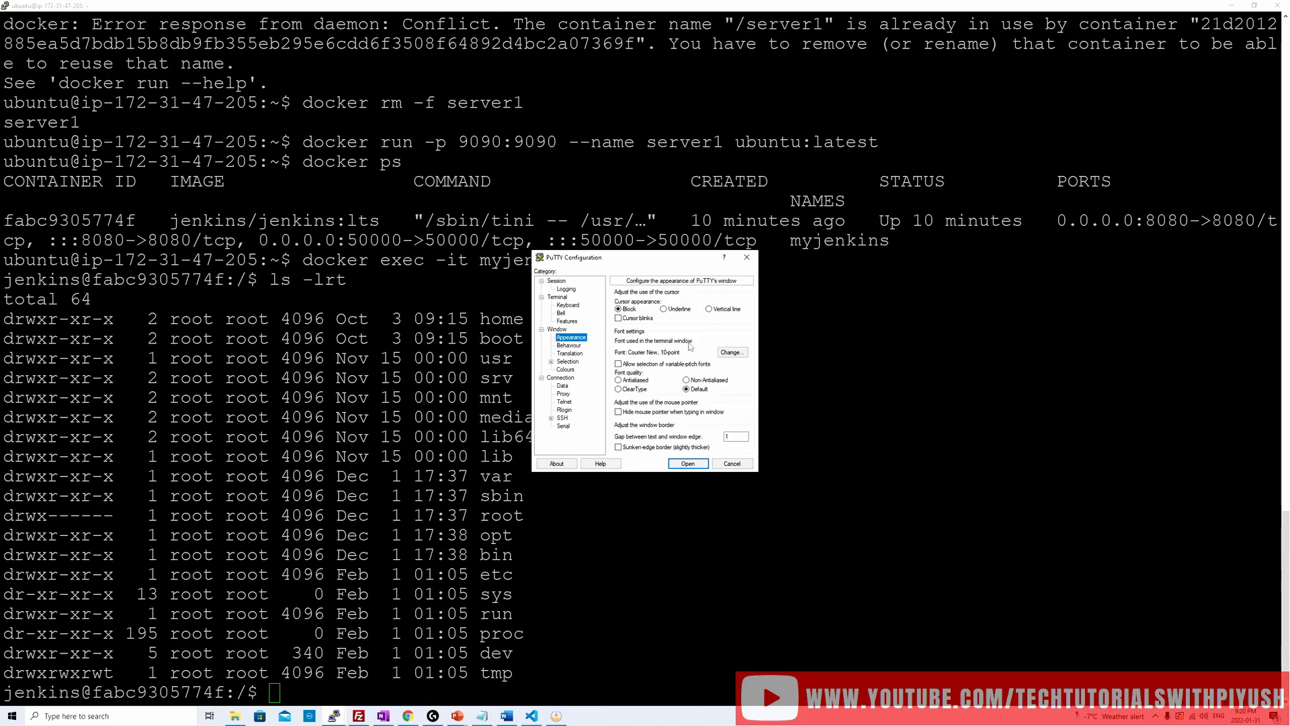
{"action": "left_click", "coordinate": [732, 352]}
{"action": "left_click_drag", "start_coordinate": [749, 380], "coordinate": [749, 394]}
{"action": "left_click", "coordinate": [730, 393]}
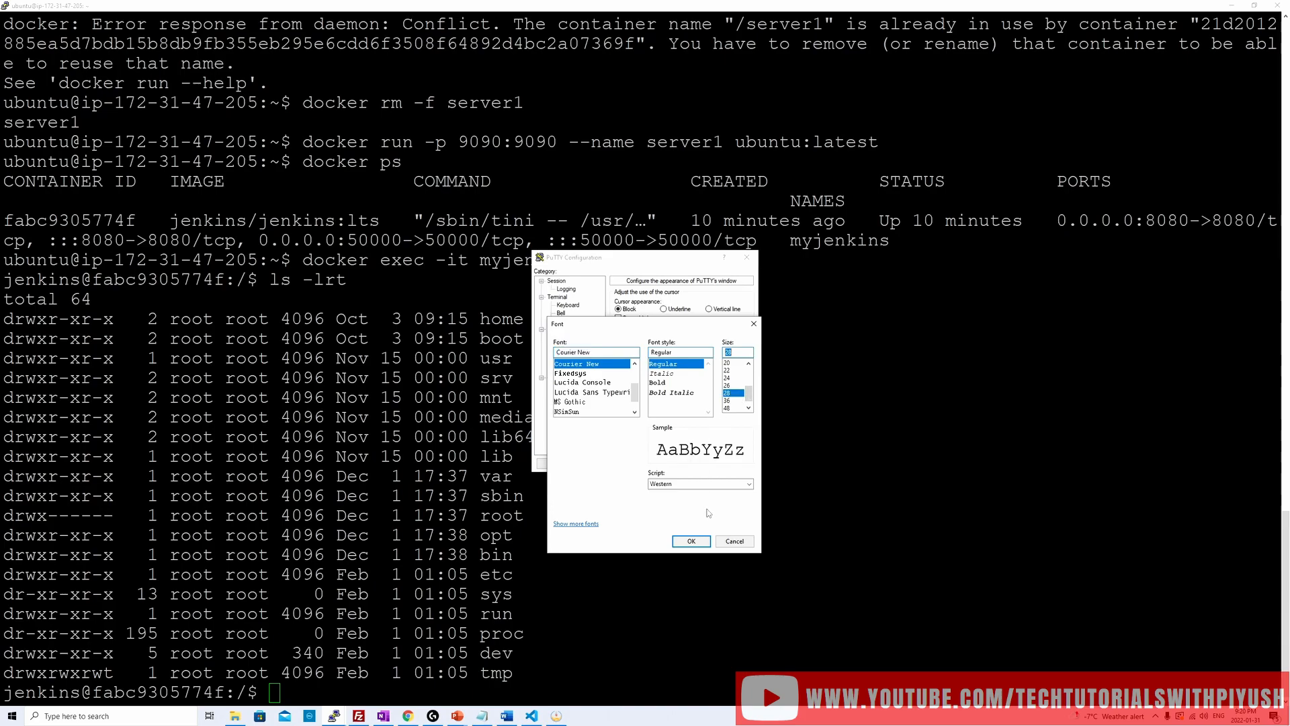
{"action": "left_click", "coordinate": [691, 541]}
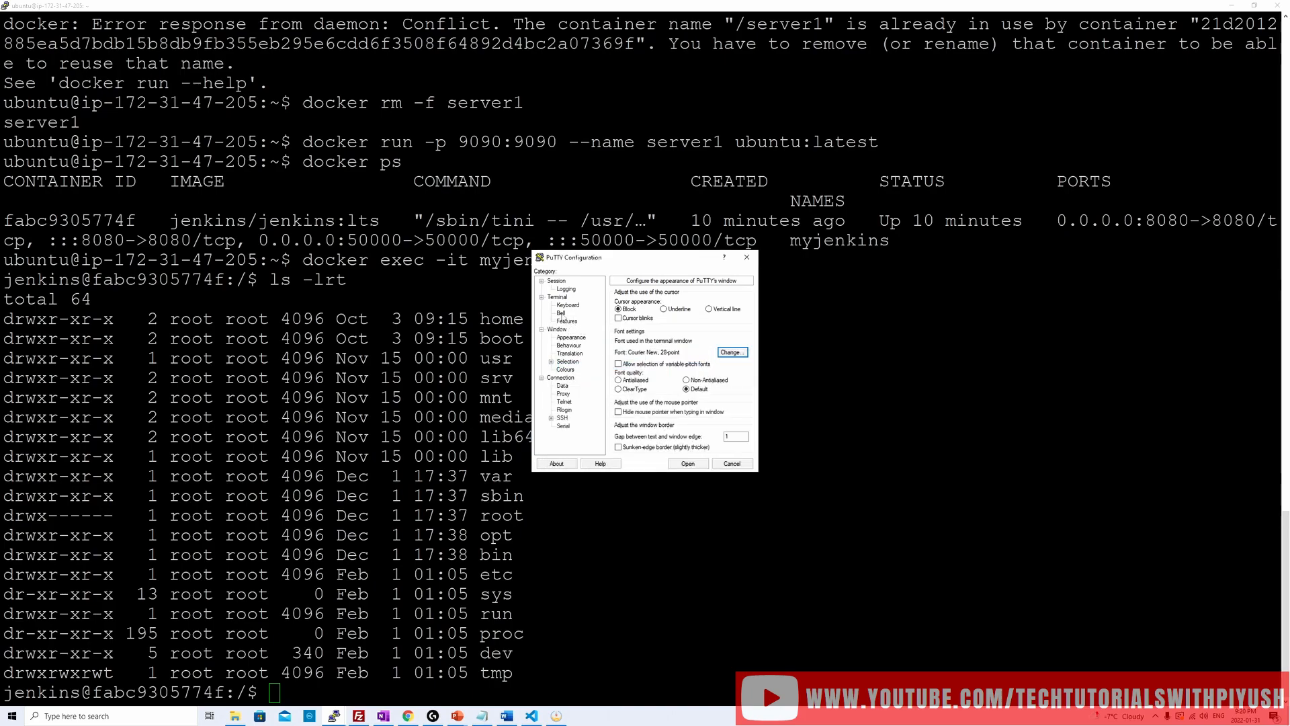
Step: Open the SSH session using Server1's copied public DNS as the host name and log in as ubuntu
{"action": "left_click", "coordinate": [561, 313]}
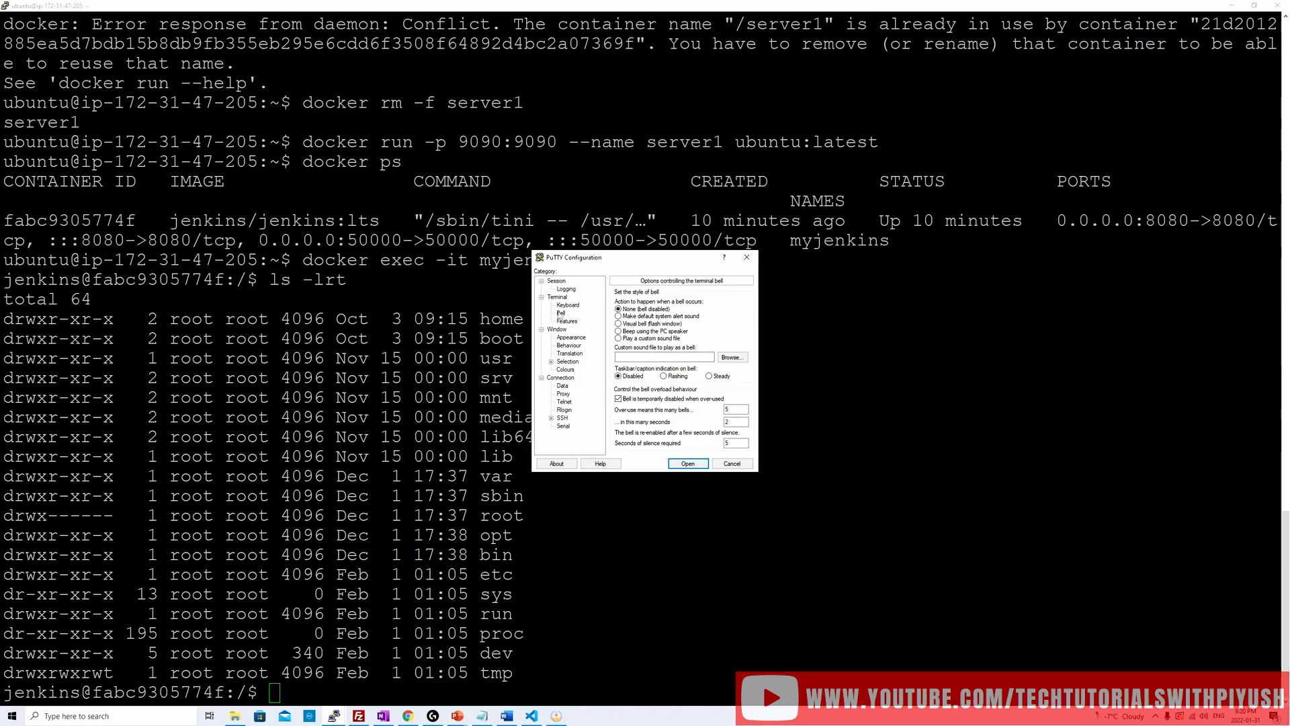
{"action": "left_click", "coordinate": [558, 281]}
{"action": "left_click", "coordinate": [630, 309]}
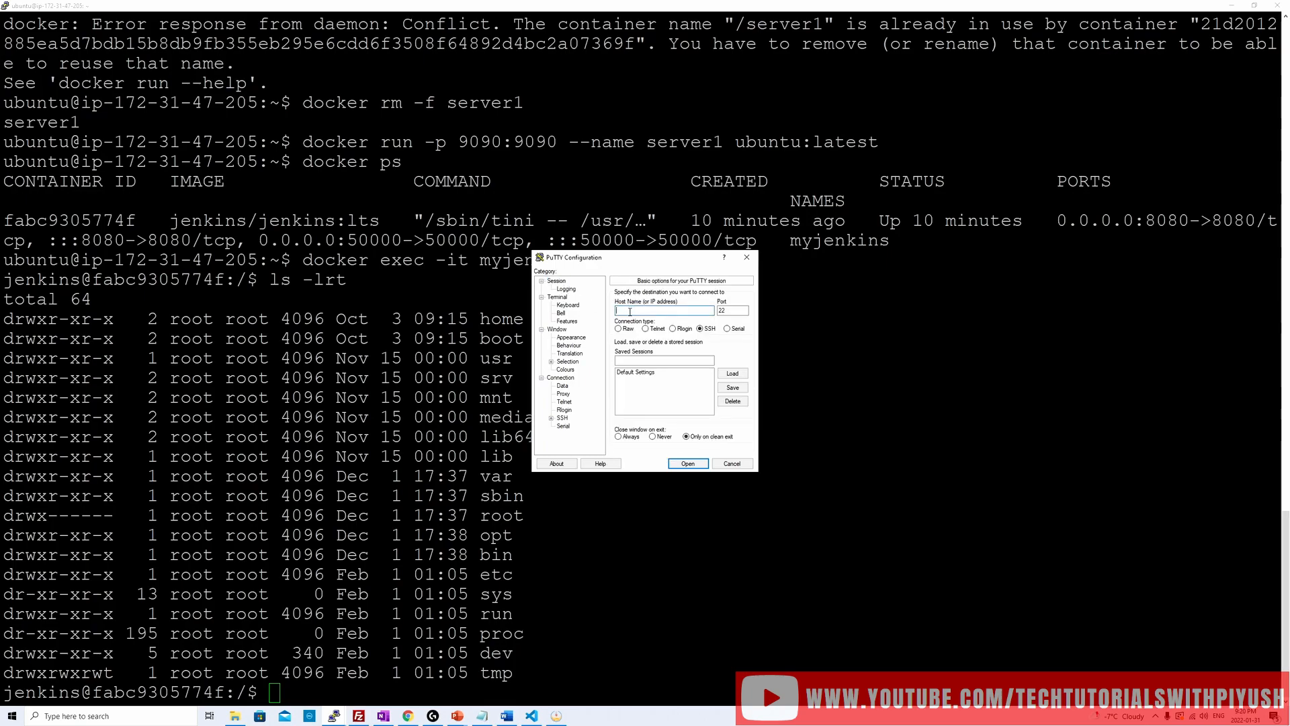
{"action": "type", "text": "ec2-3-99-52-160.ca-central-1.compute.amazonaws.com"}
{"action": "key", "text": "Return"}
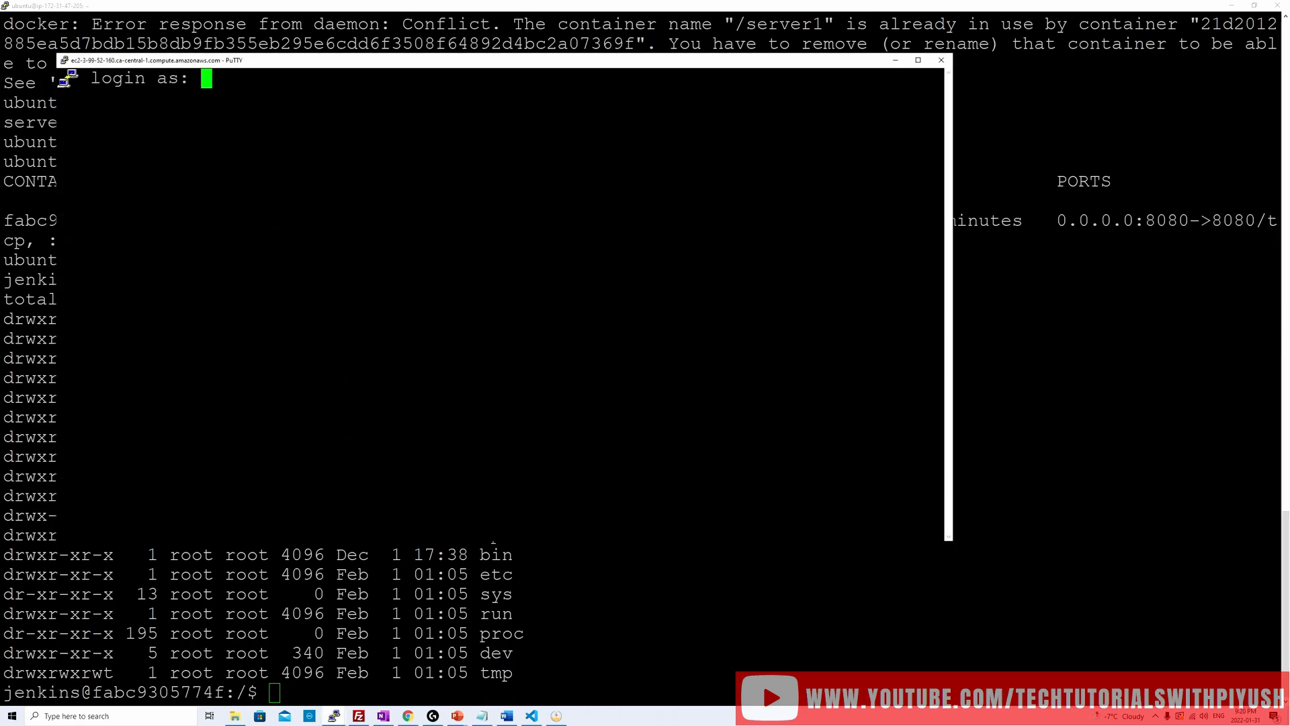
{"action": "type", "text": "ubuntu"}
{"action": "key", "text": "Return"}
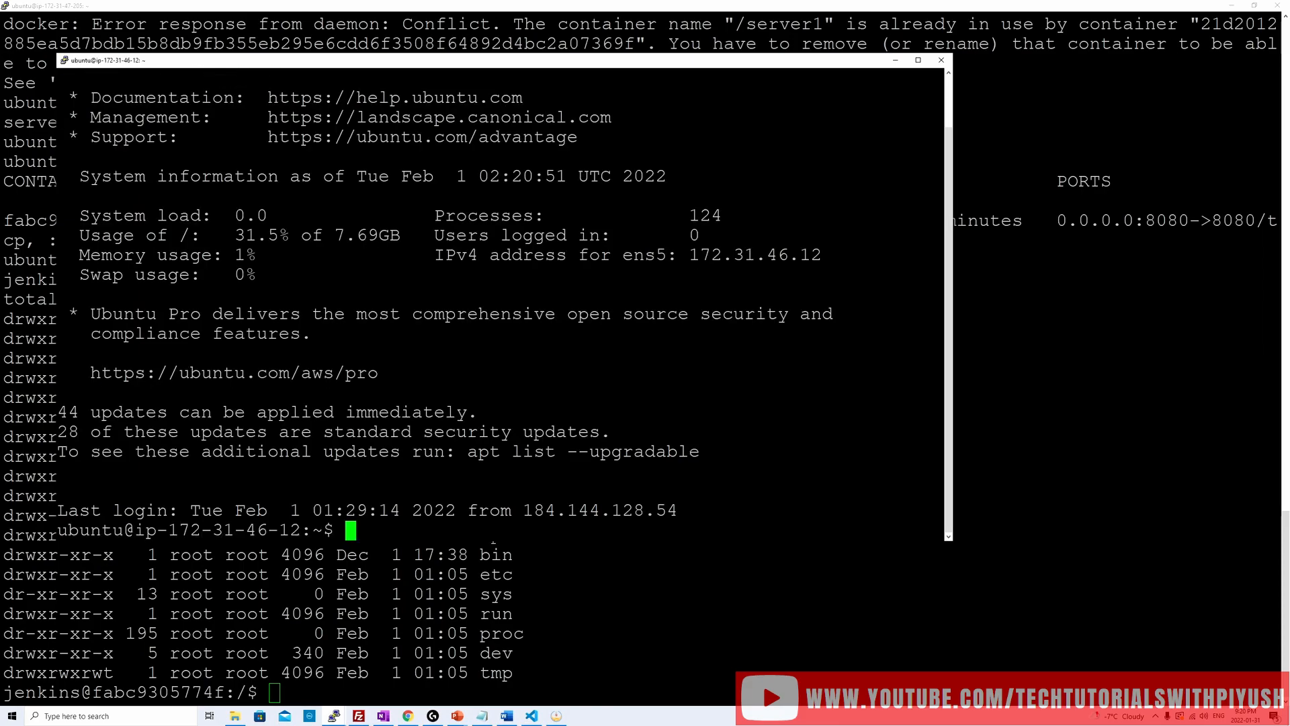
Step: Clear the Server1 terminal and list the home directory's files with ls -lrt
{"action": "type", "text": "clear"}
{"action": "key", "text": "Return"}
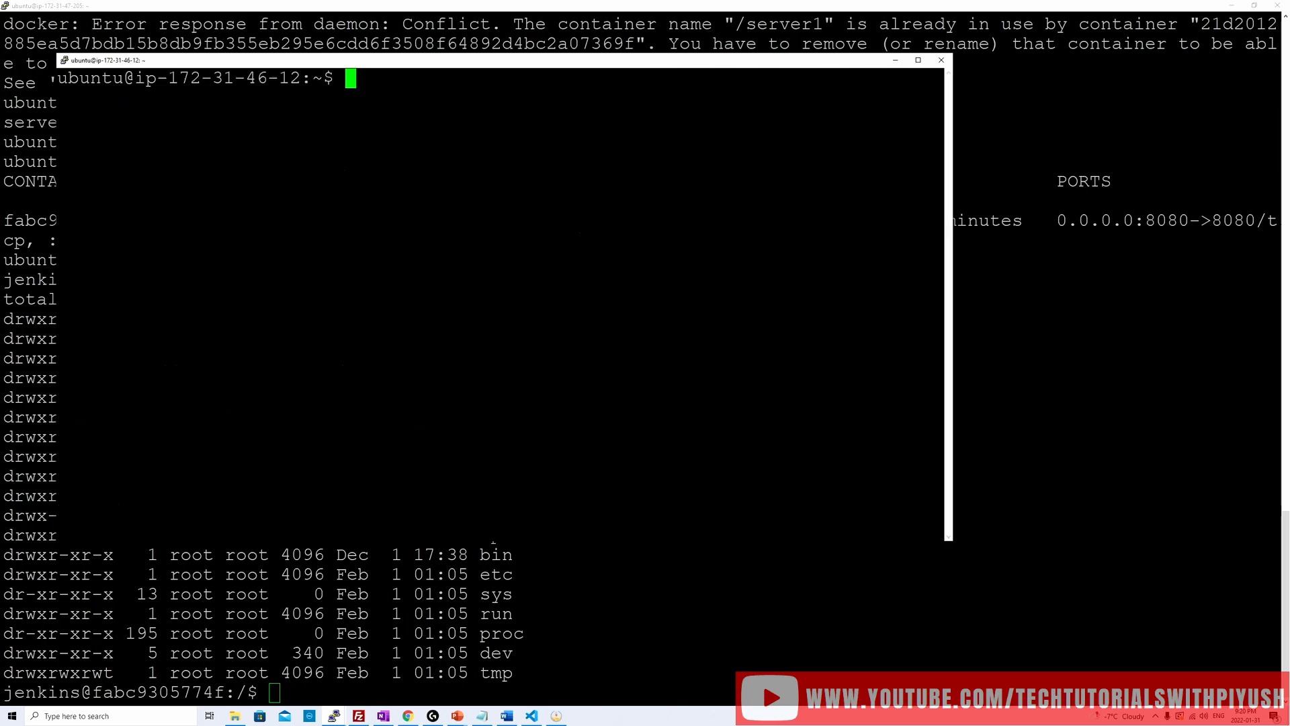
{"action": "type", "text": "ls -lrt"}
{"action": "key", "text": "Return"}
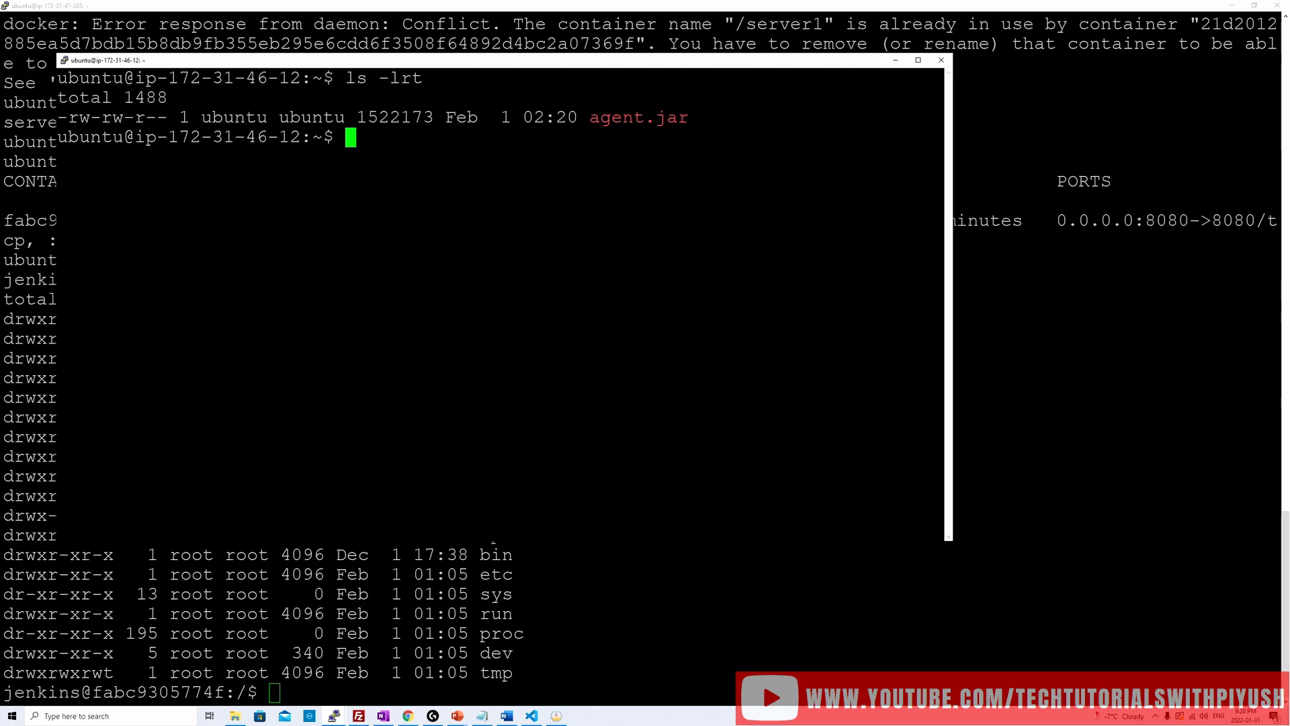
Step: Set agent.jar's permissions with chmod 775, then clear the terminal and check them with ls -lrt
{"action": "type", "text": "chmod 775 a"}
{"action": "key", "text": "Tab"}
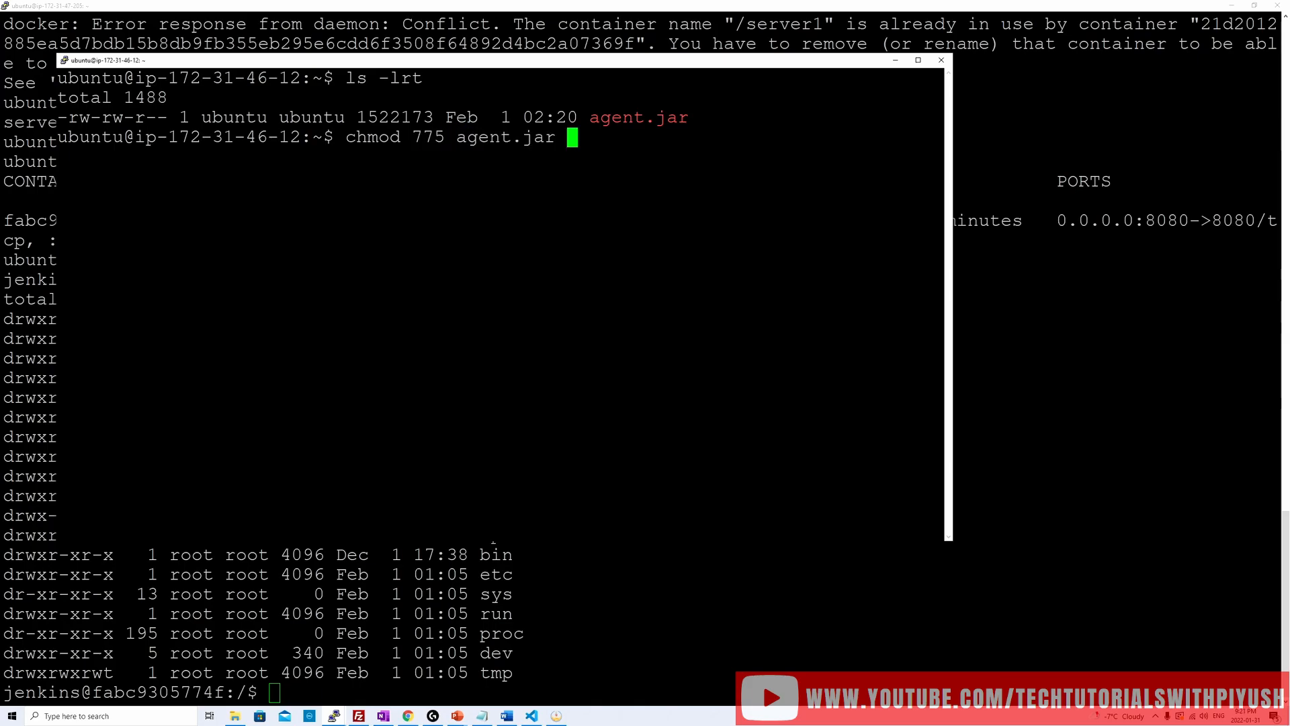
{"action": "key", "text": "Return"}
{"action": "type", "text": "clear"}
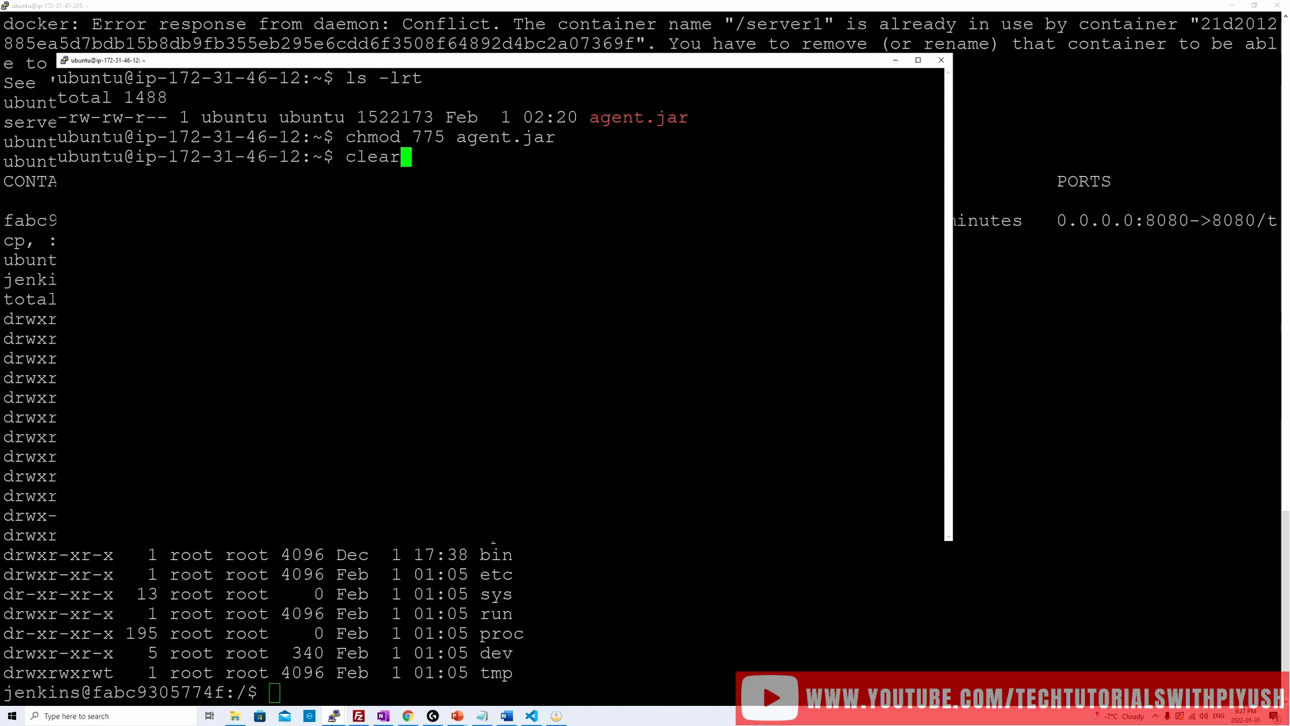
{"action": "key", "text": "Return"}
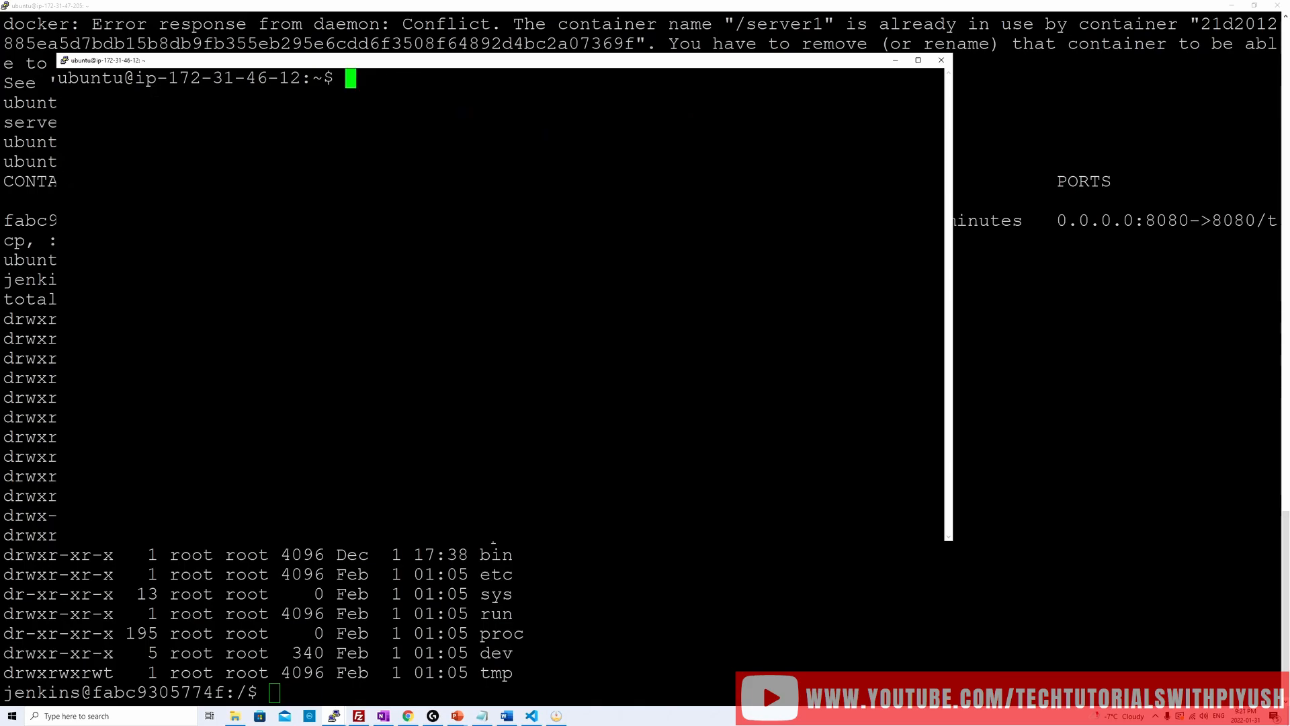
{"action": "type", "text": "ls -lrt"}
{"action": "key", "text": "Return"}
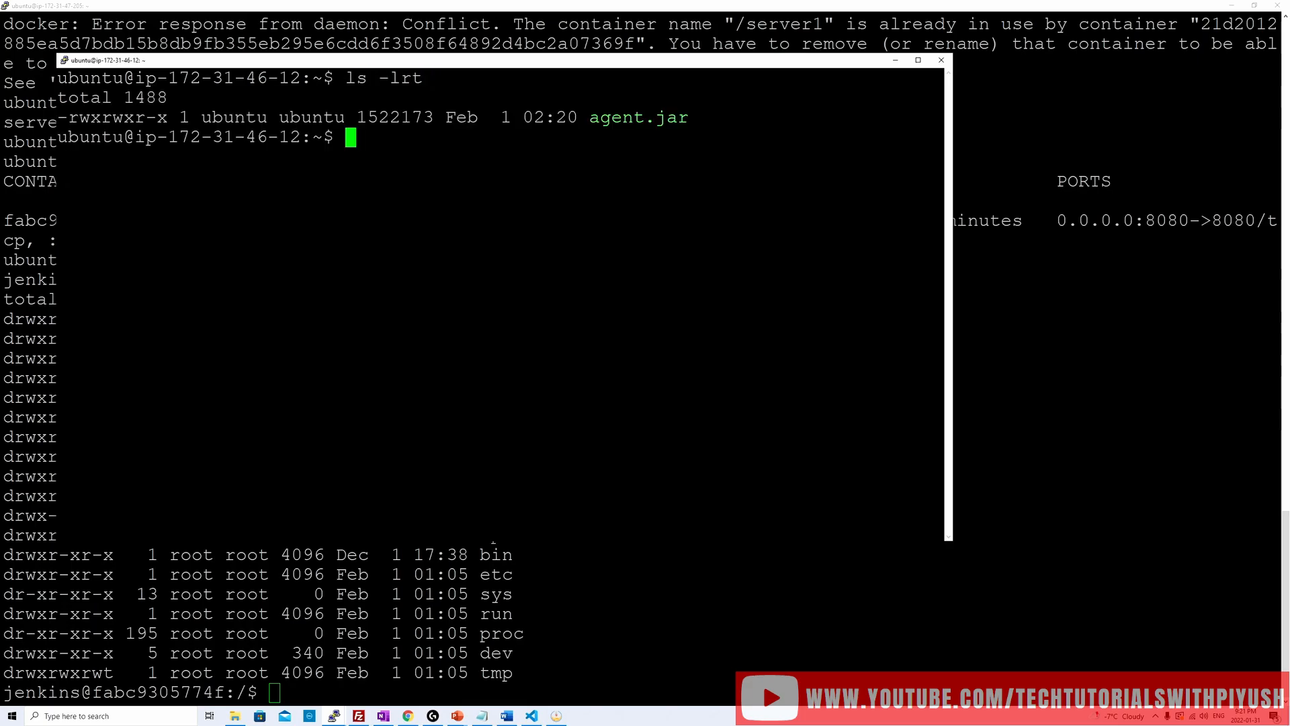
Step: Copy the agent command line, including the agent secret, from the Jenkins server1 page into the Server1 terminal and append & to it
{"action": "key", "text": "alt+Tab"}
{"action": "key", "text": "alt+Tab"}
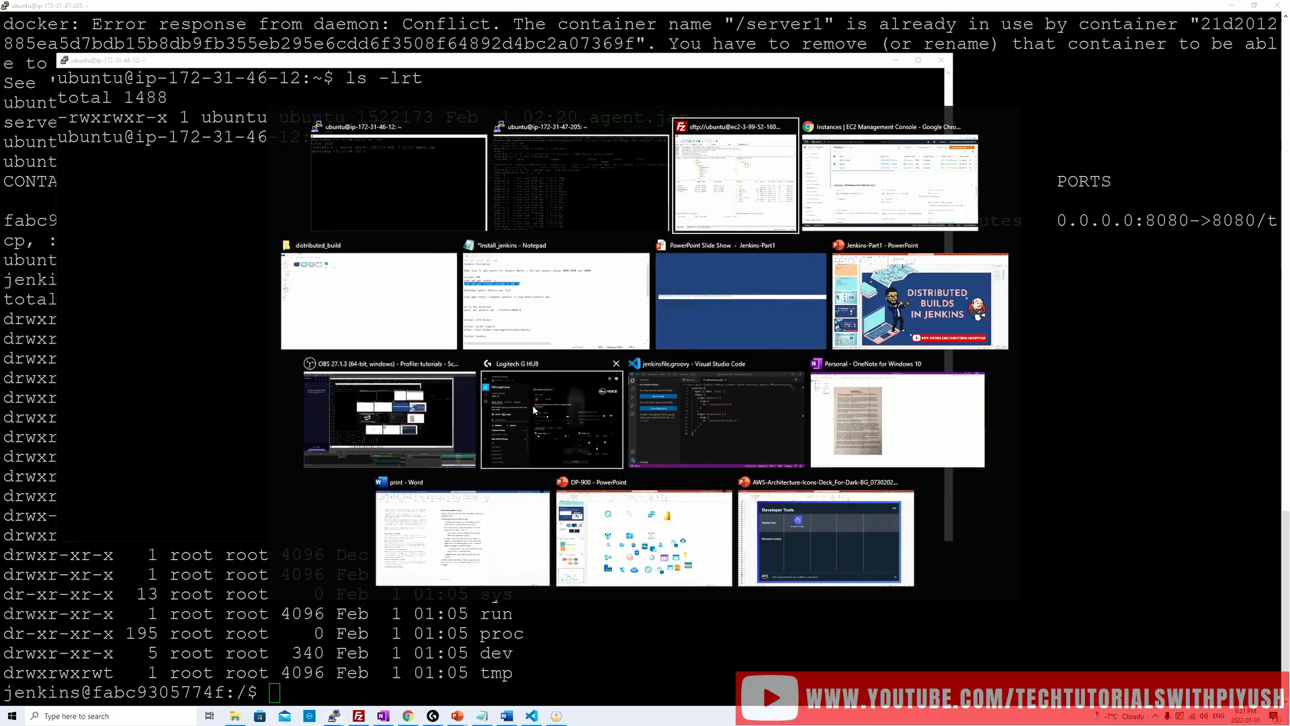
{"action": "key", "text": "alt+Tab"}
{"action": "left_click", "coordinate": [135, 6]}
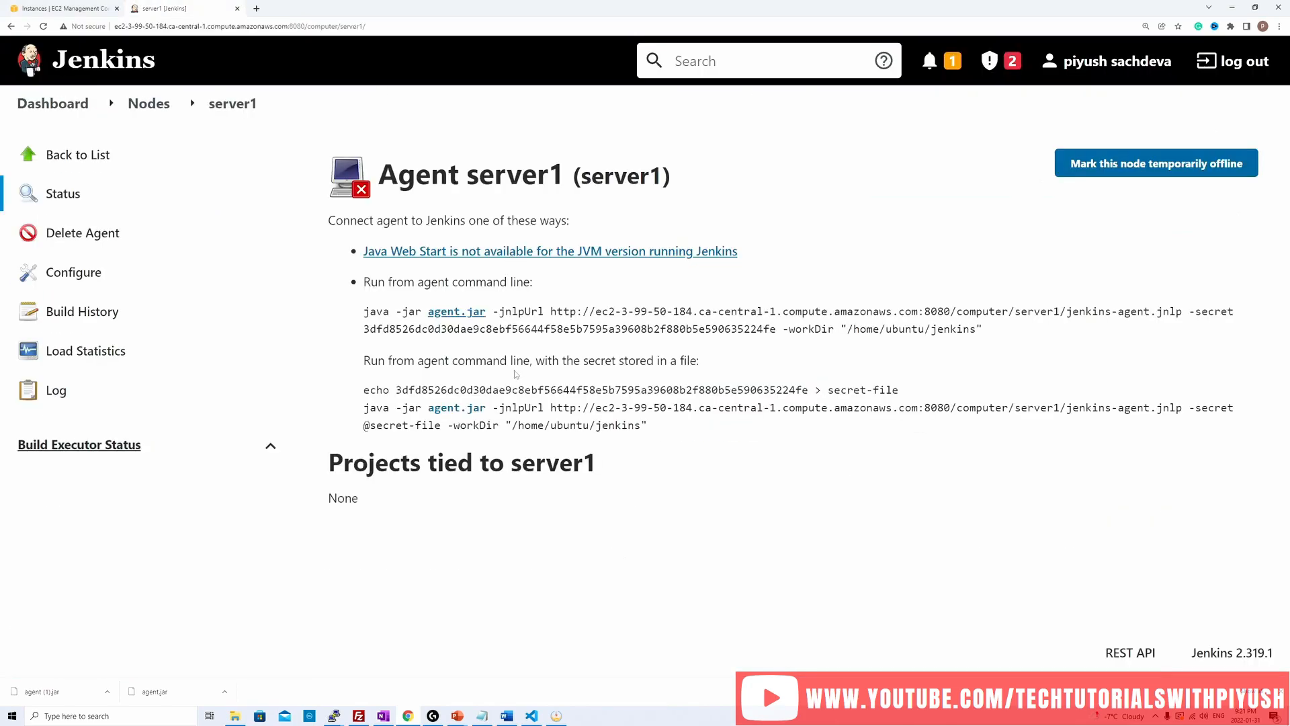
{"action": "left_click_drag", "start_coordinate": [1008, 334], "coordinate": [348, 312]}
{"action": "key", "text": "ctrl+c"}
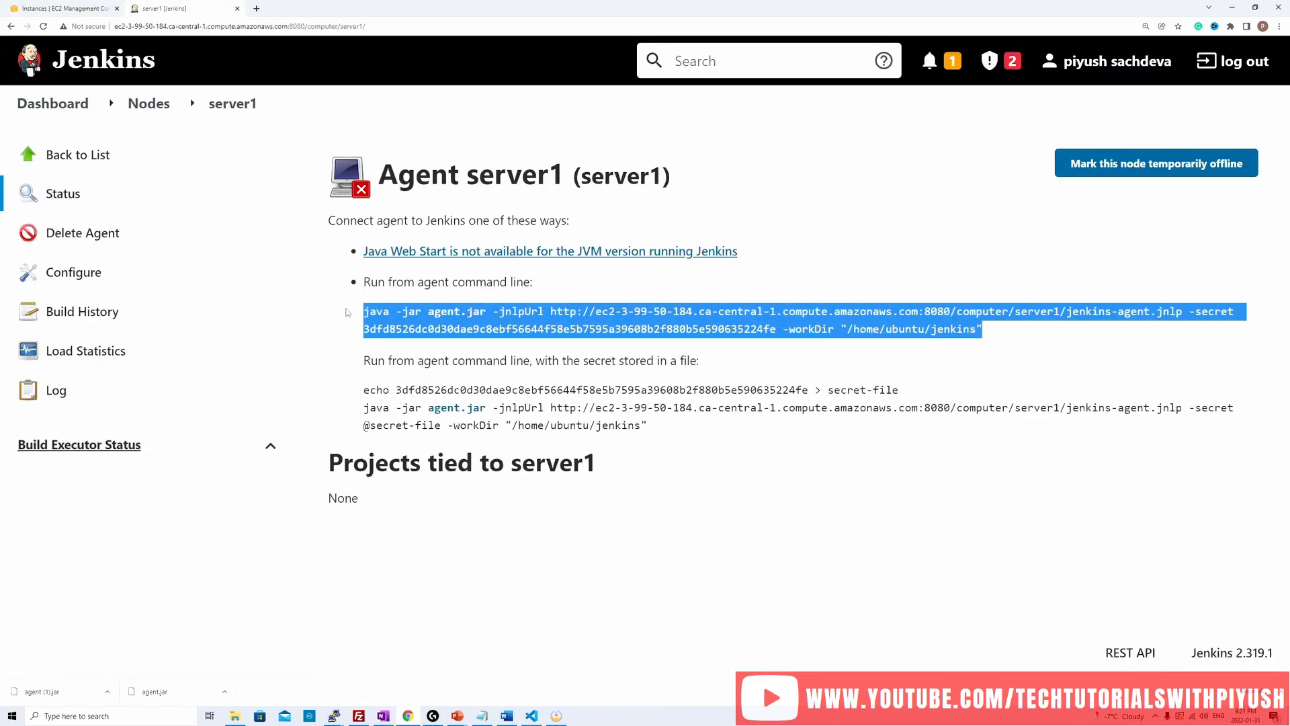
{"action": "key", "text": "alt+Tab"}
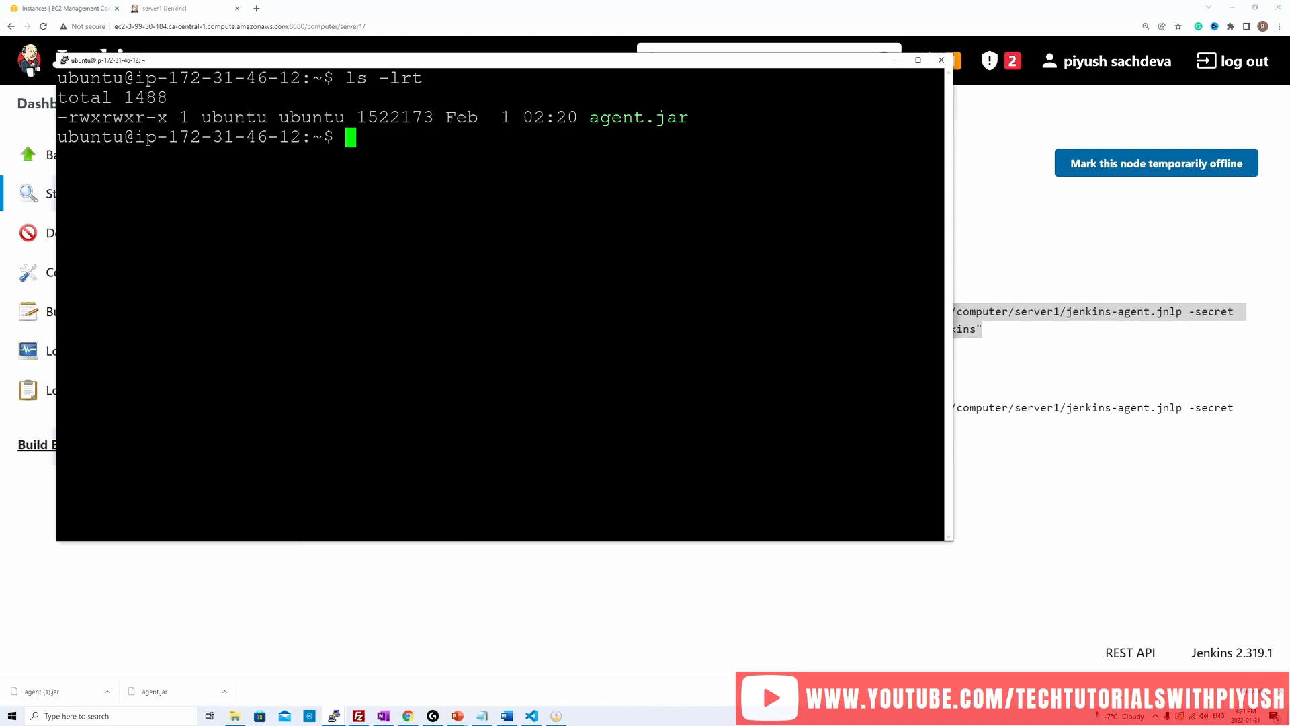
{"action": "key", "text": "shift+Insert"}
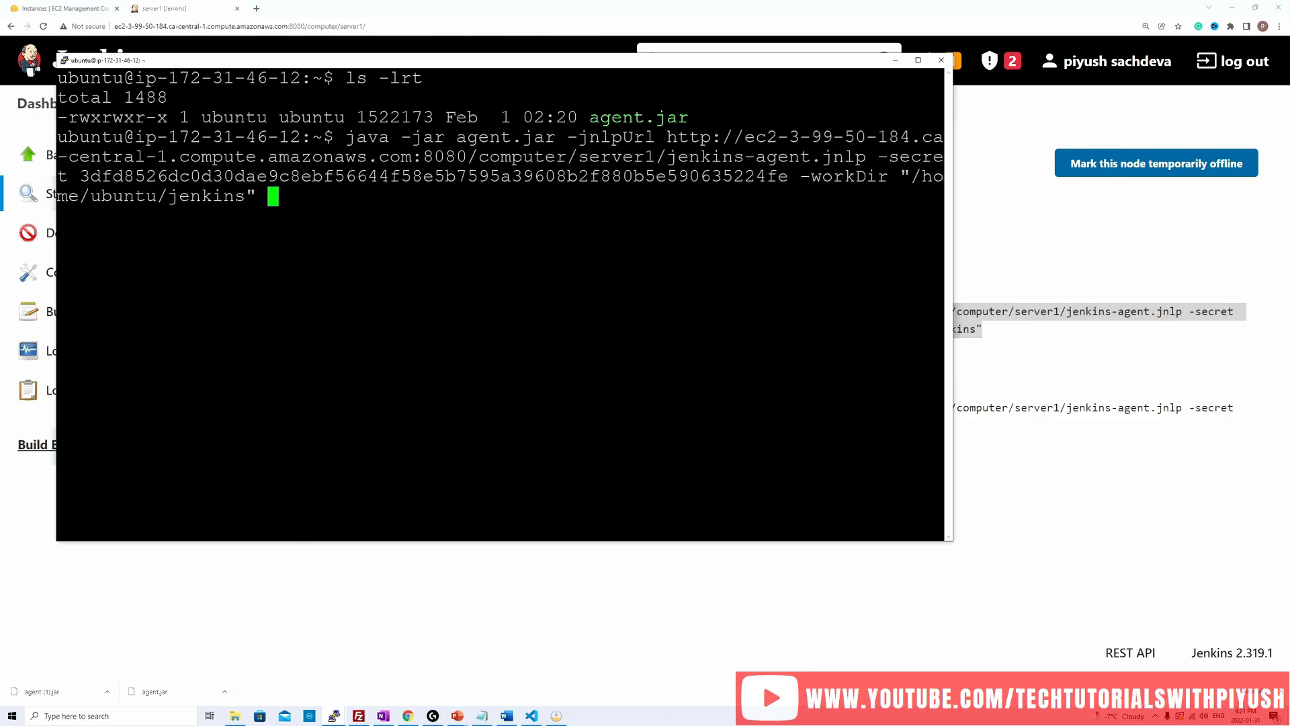
{"action": "type", "text": "&"}
Step: Switch back to the Jenkins server1 page and examine the agent command's java -jar agent.jar, -jnlpUrl and -secret parts
{"action": "key", "text": "alt+Tab"}
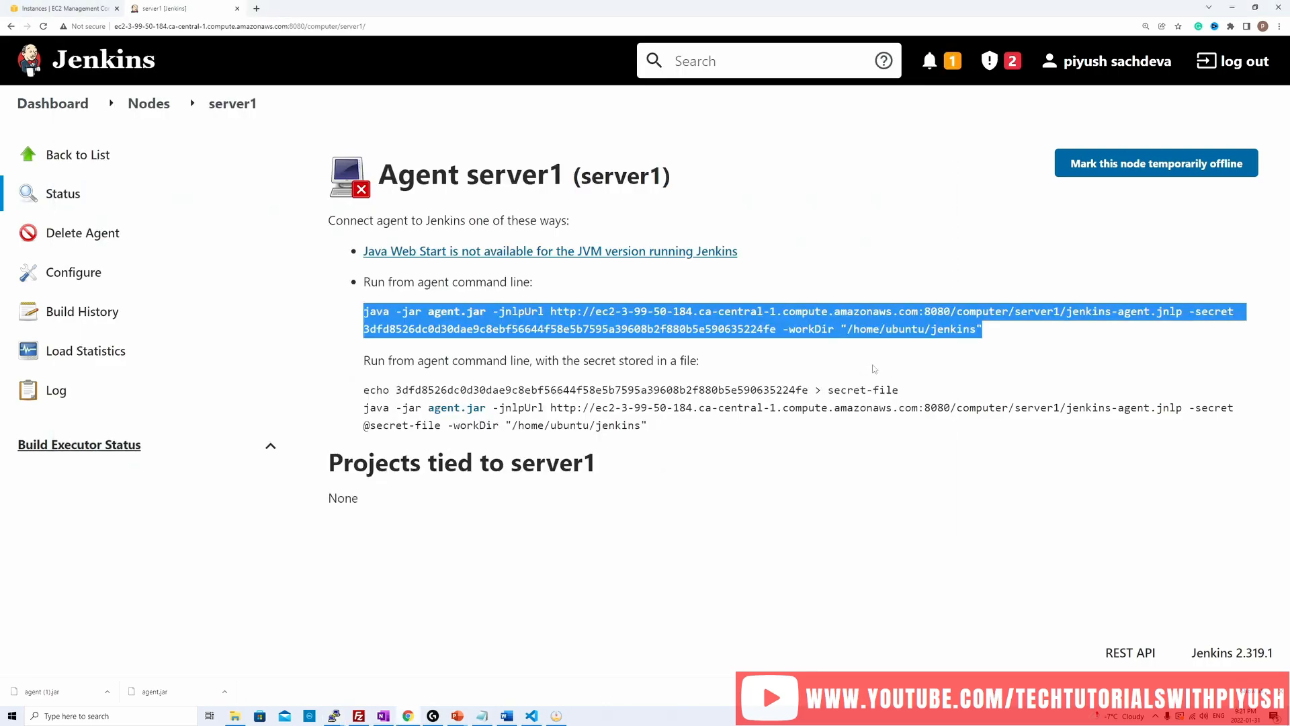
{"action": "left_click", "coordinate": [642, 336]}
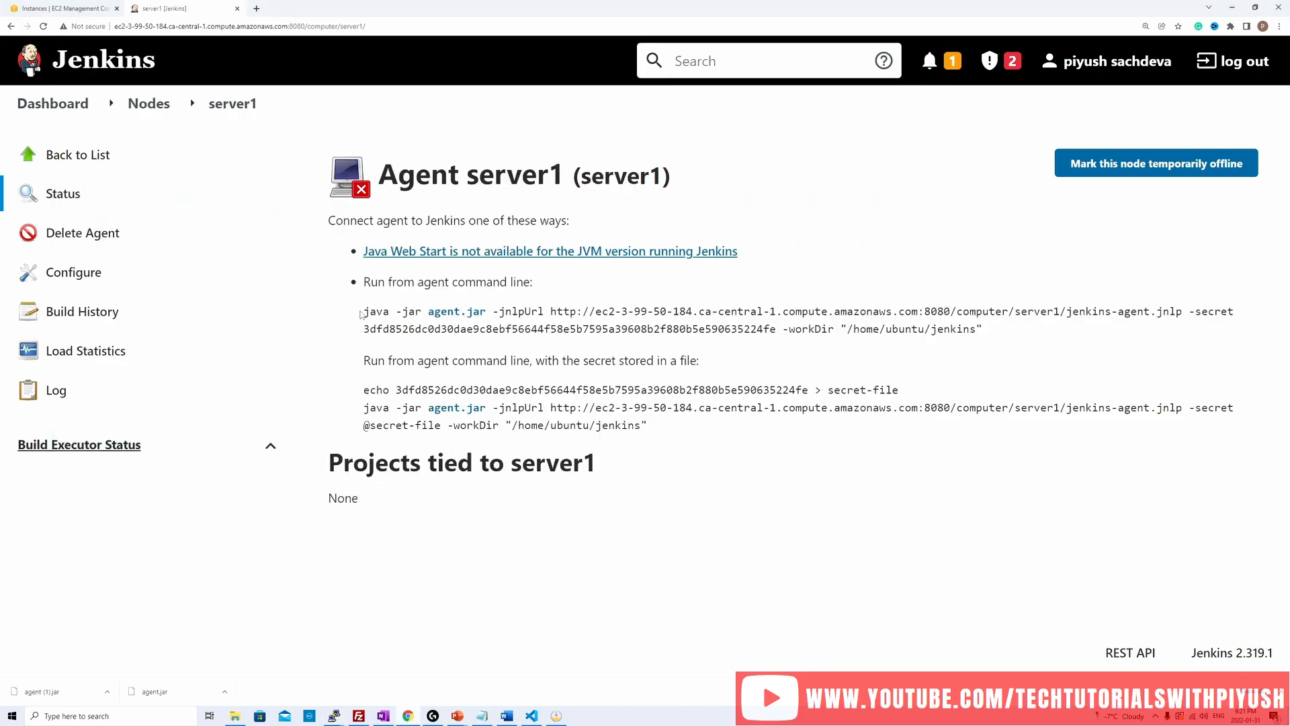
{"action": "left_click_drag", "start_coordinate": [363, 311], "coordinate": [492, 311]}
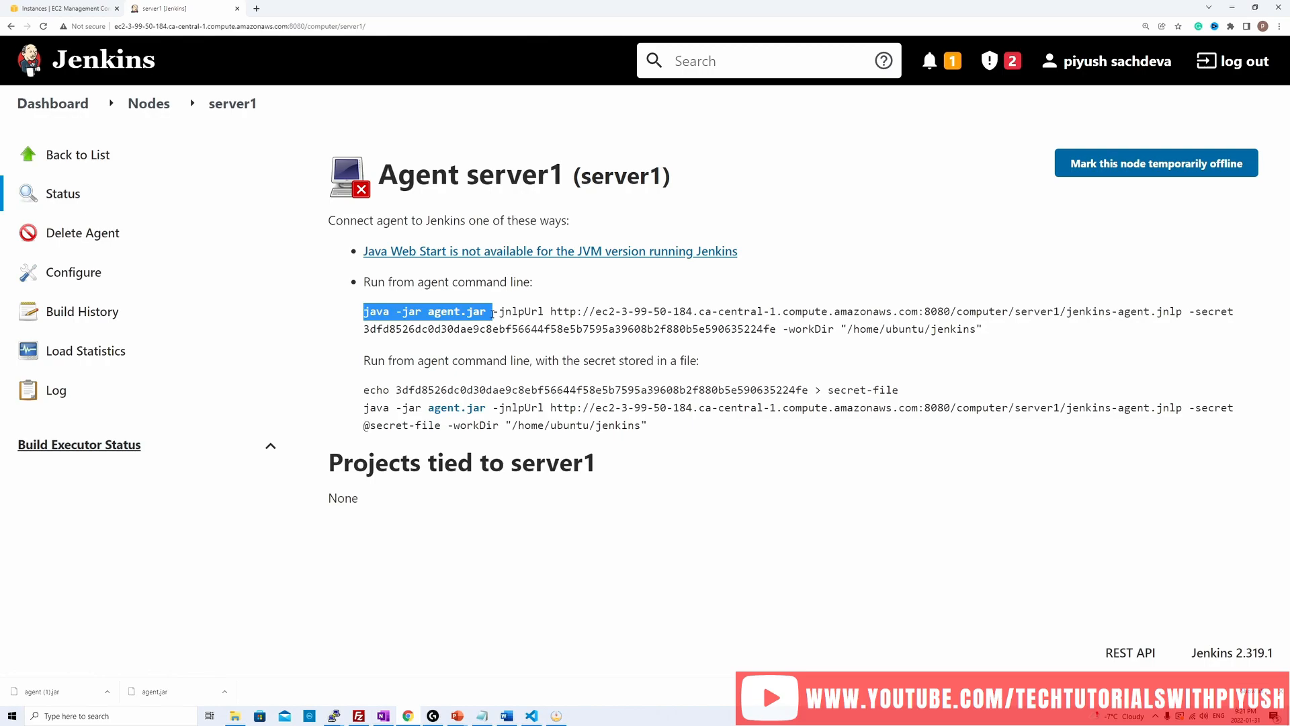
{"action": "left_click", "coordinate": [545, 312]}
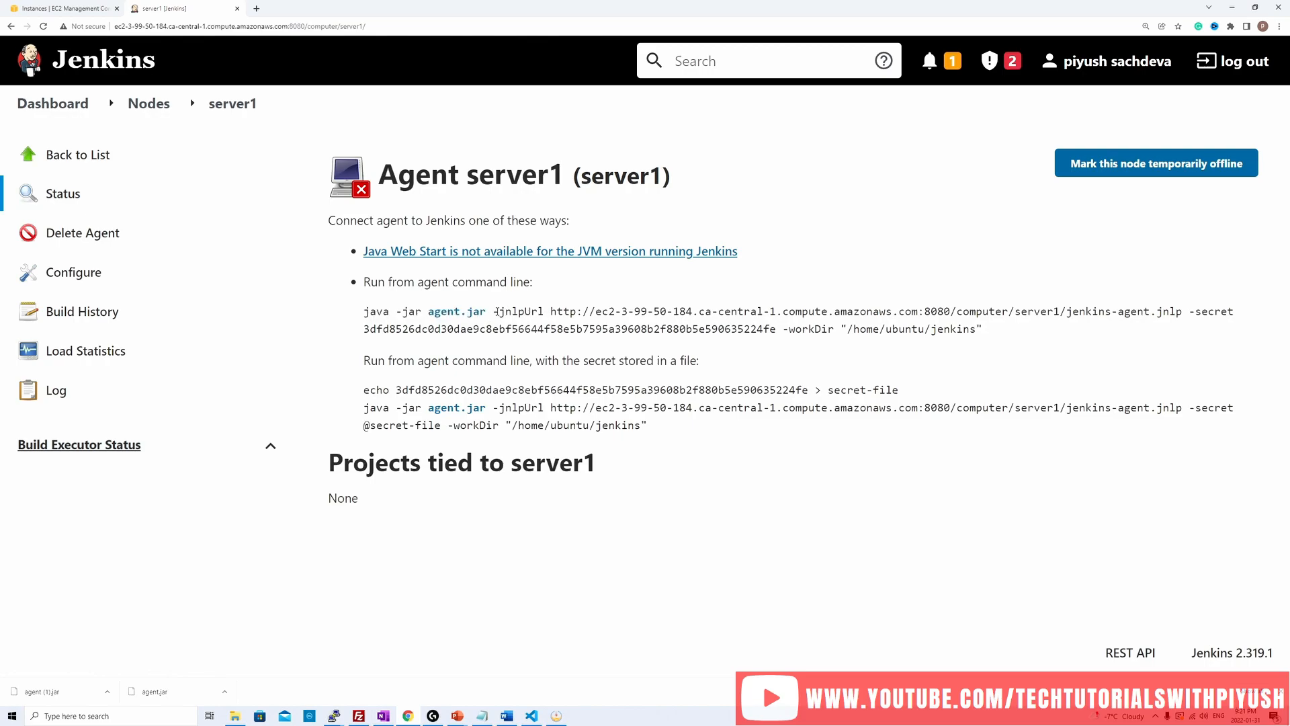
{"action": "left_click_drag", "start_coordinate": [495, 311], "coordinate": [1158, 315]}
{"action": "left_click", "coordinate": [559, 313]}
{"action": "left_click", "coordinate": [1212, 323]}
{"action": "double_click", "coordinate": [474, 347]}
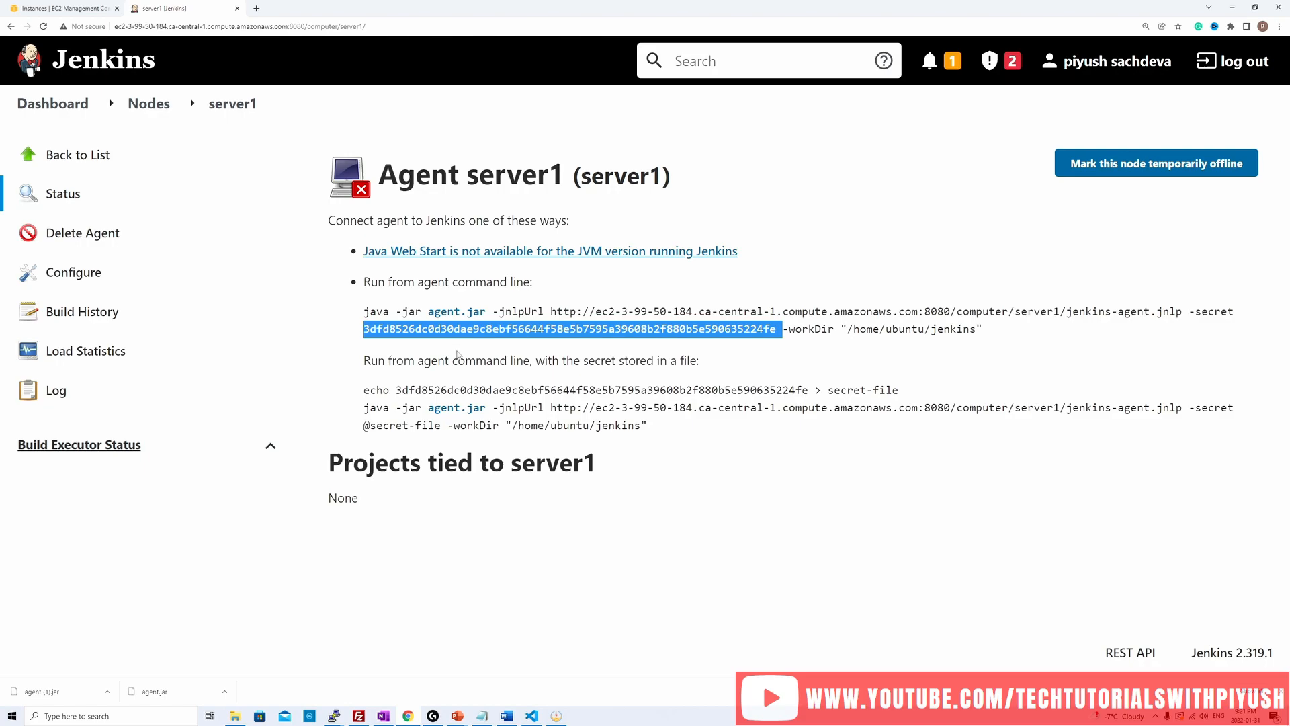
Step: Return to the Server1 terminal, clear it and create a directory named jenkins with mkdir
{"action": "left_click_drag", "start_coordinate": [994, 331], "coordinate": [780, 332]}
{"action": "key", "text": "alt+Tab"}
{"action": "type", "text": "clear"}
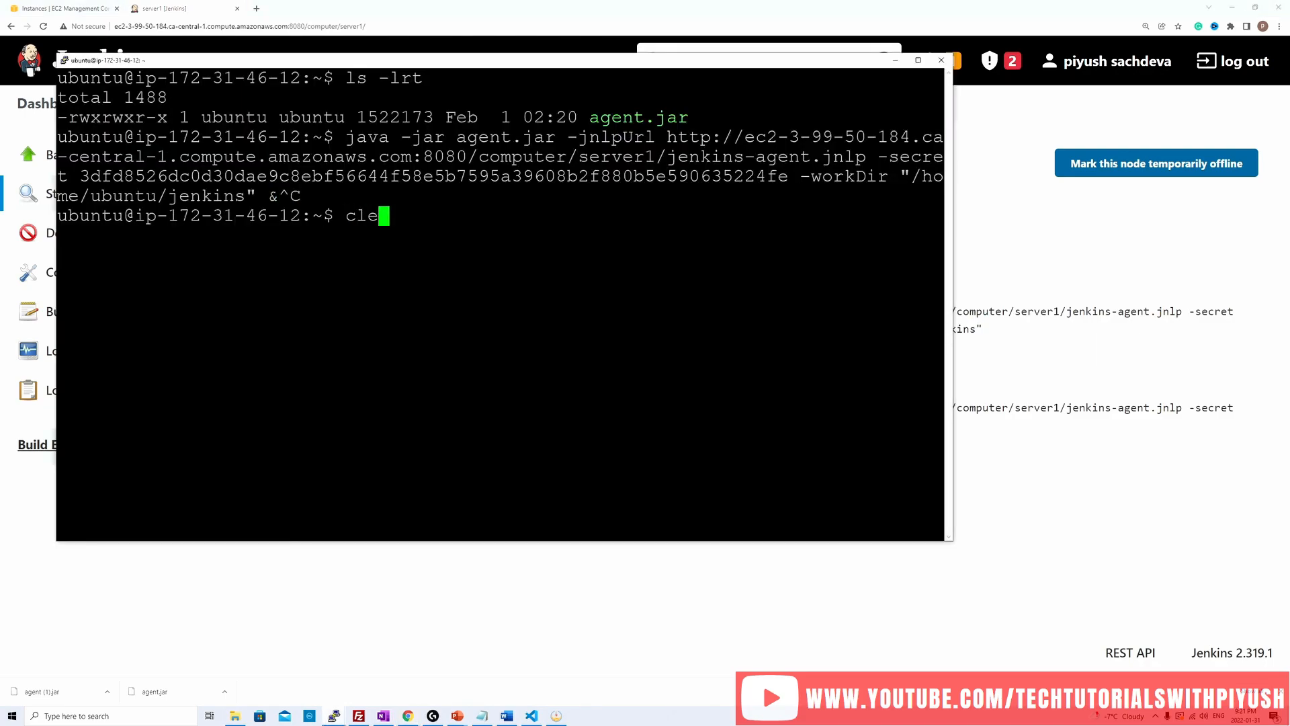
{"action": "key", "text": "Return"}
{"action": "type", "text": "mkdir "}
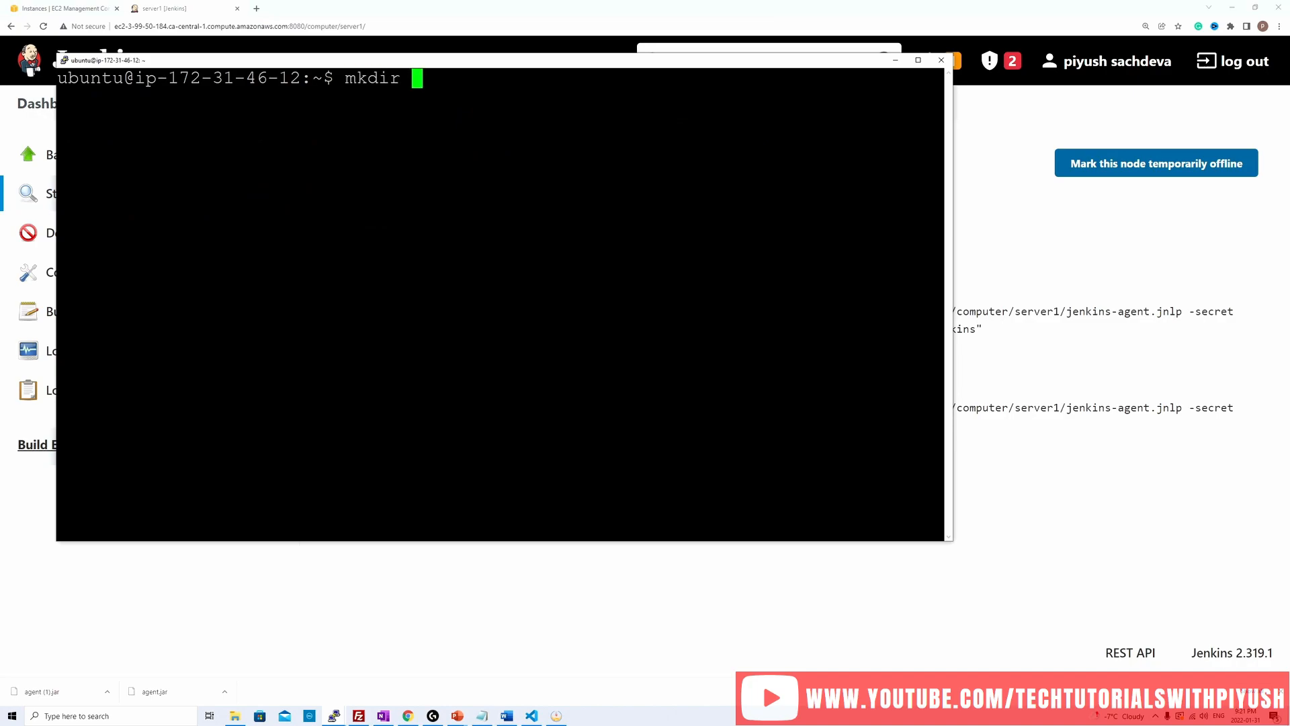
{"action": "type", "text": "jenkins"}
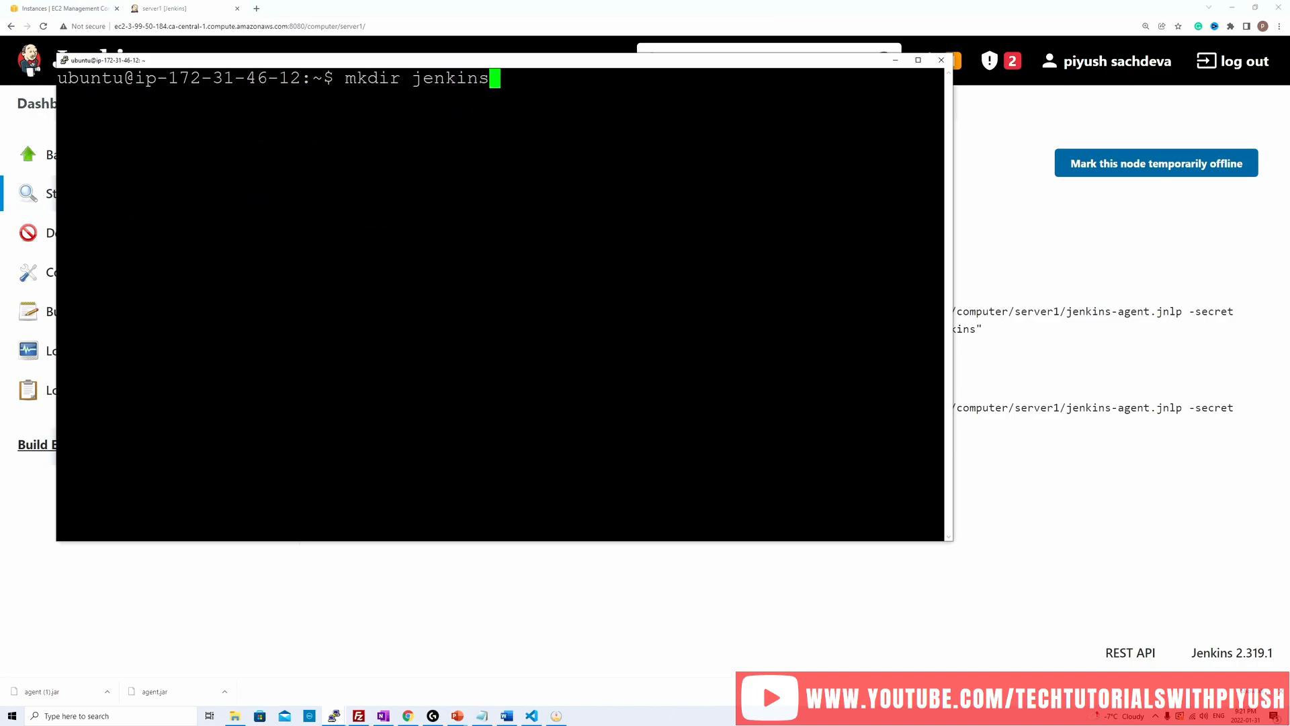
{"action": "key", "text": "Return"}
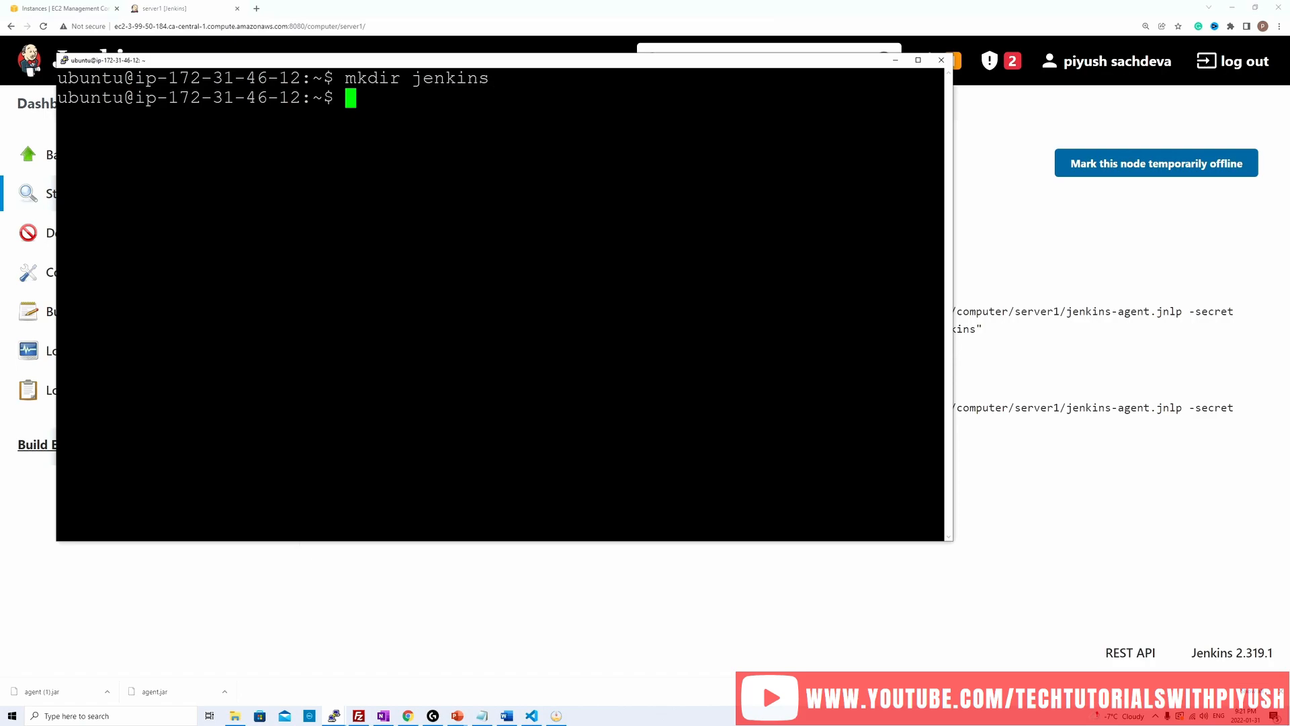
Step: Copy agent.jar from the home directory into the jenkins directory with cp
{"action": "type", "text": "cp a"}
{"action": "key", "text": "Tab"}
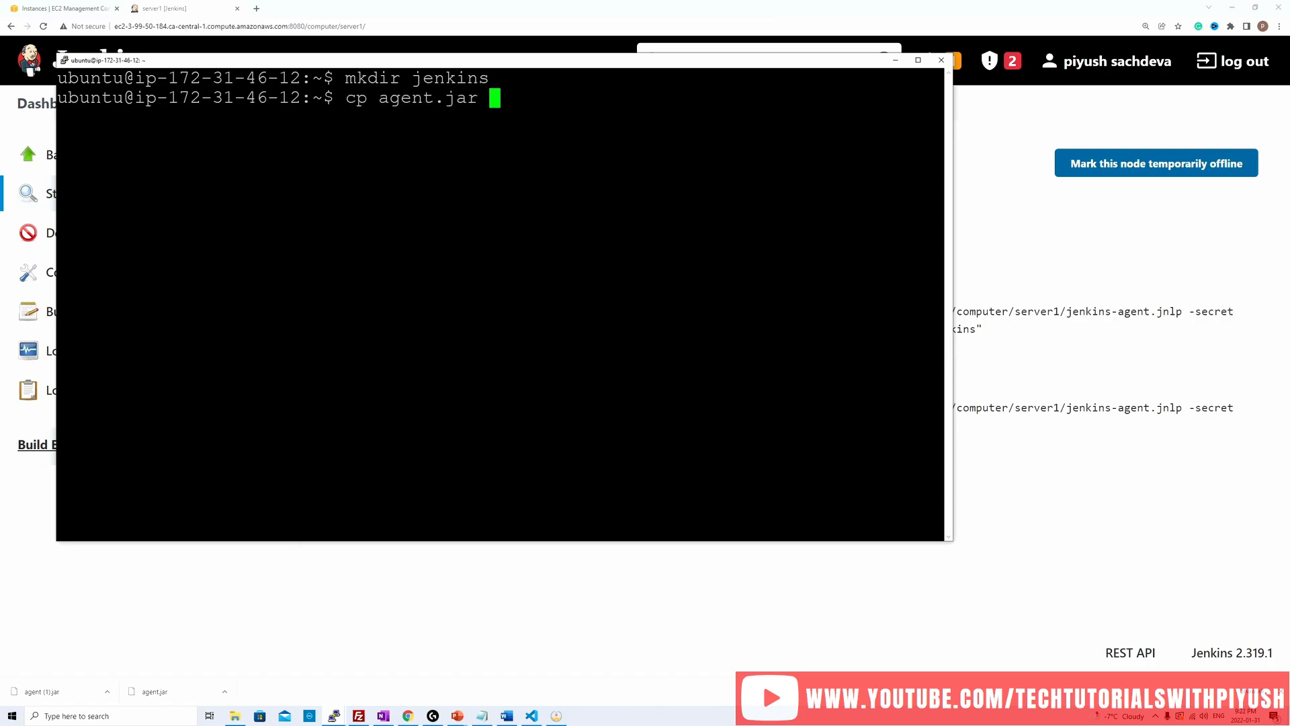
{"action": "type", "text": "j"}
{"action": "key", "text": "Tab"}
{"action": "key", "text": "Return"}
Step: Change into the jenkins directory and list its files with ls -lrt
{"action": "type", "text": "cd j"}
{"action": "key", "text": "Tab"}
{"action": "key", "text": "Return"}
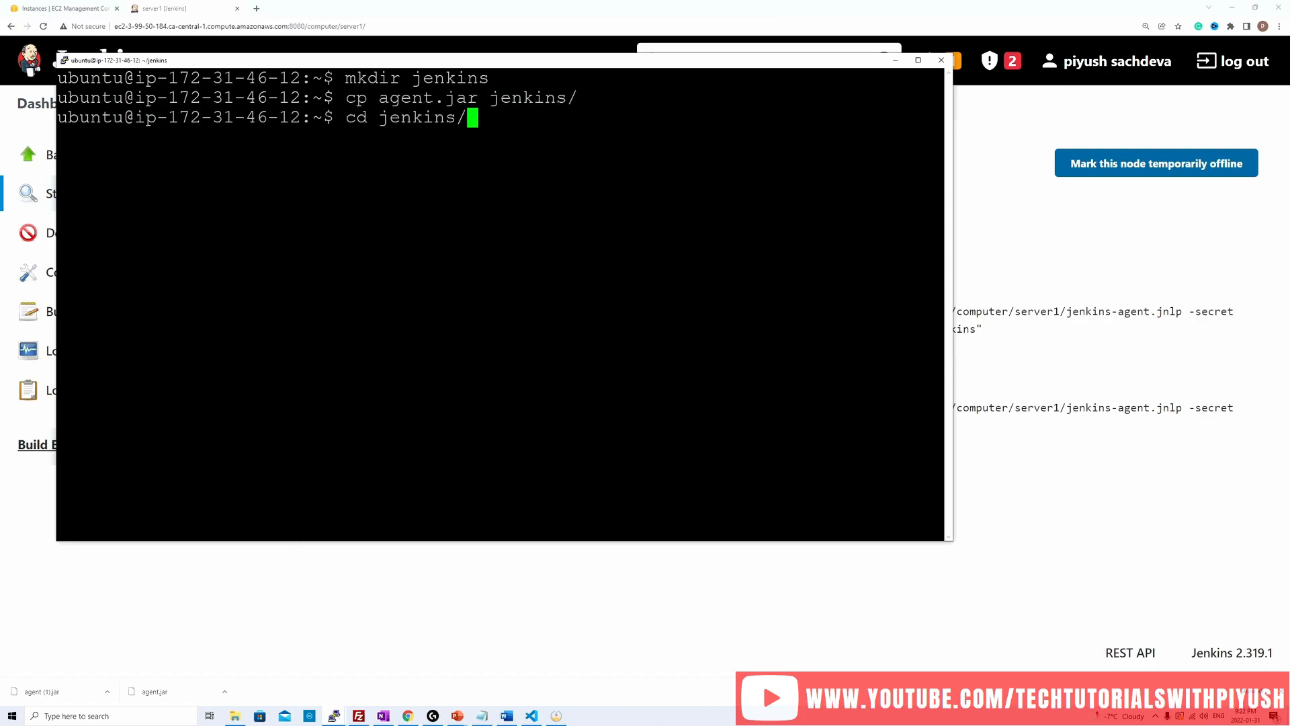
{"action": "type", "text": "ls -lrt"}
{"action": "key", "text": "Return"}
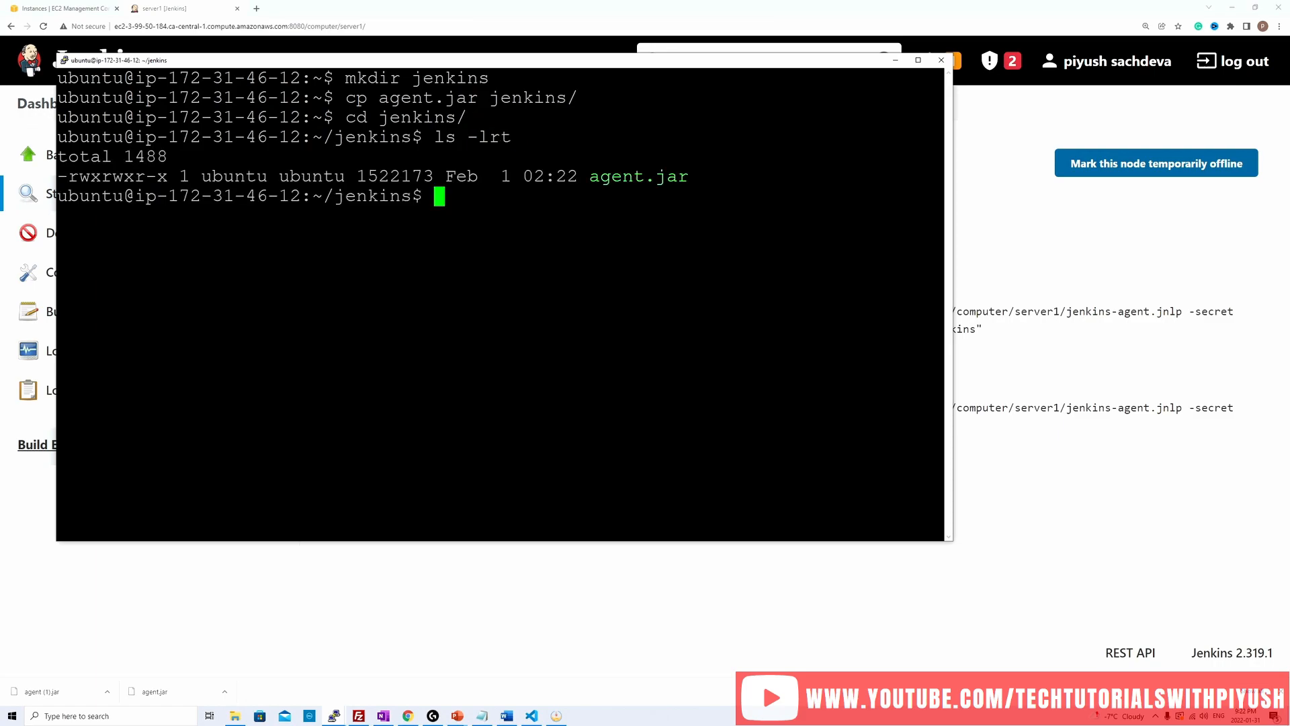
Step: Clear the terminal and run the copied agent command, including the agent secret, in the background with & from the jenkins directory
{"action": "type", "text": "clera"}
{"action": "key", "text": "BackSpace"}
{"action": "key", "text": "BackSpace"}
{"action": "type", "text": "ar"}
{"action": "key", "text": "Return"}
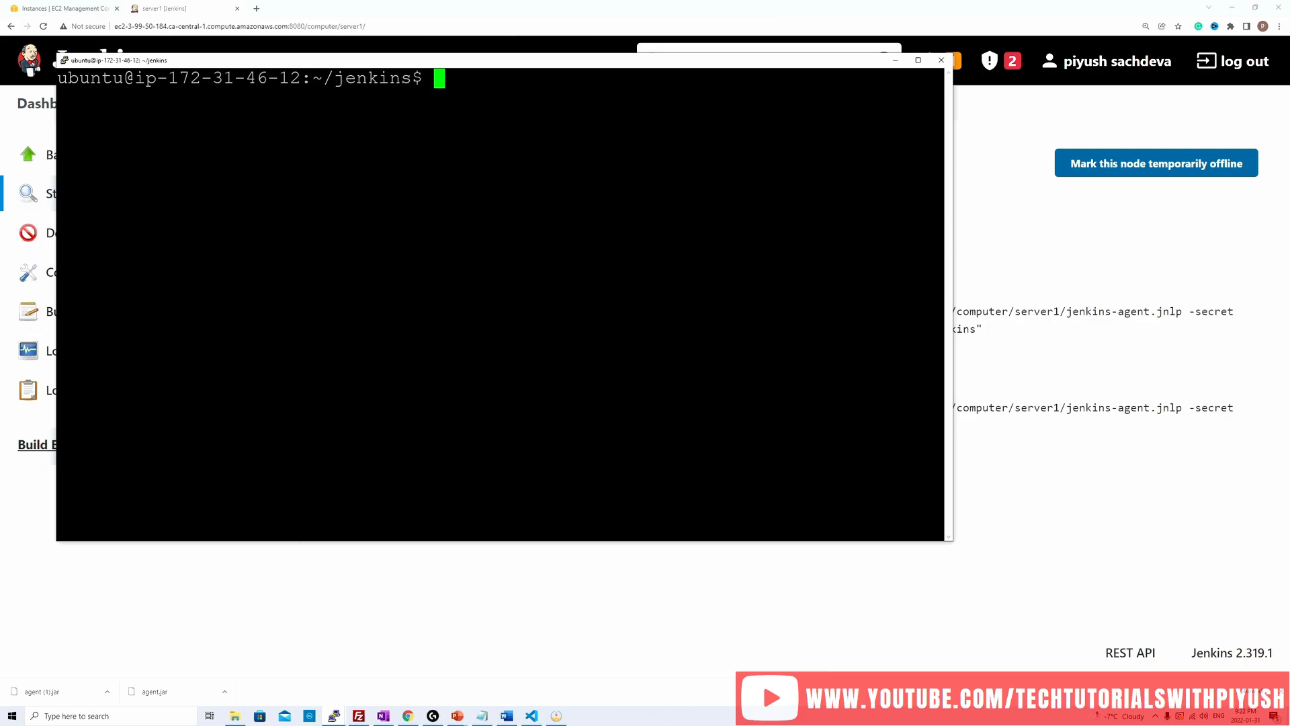
{"action": "key", "text": "shift+Insert"}
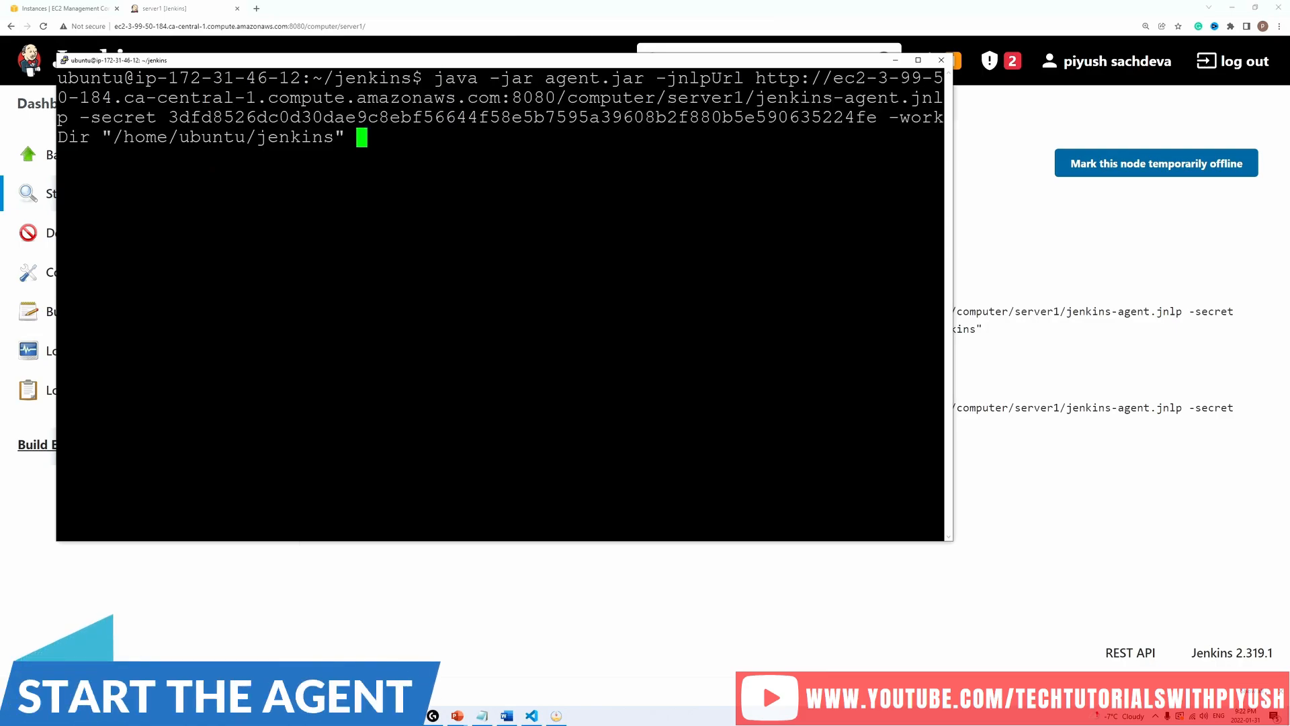
{"action": "type", "text": "&"}
{"action": "key", "text": "Return"}
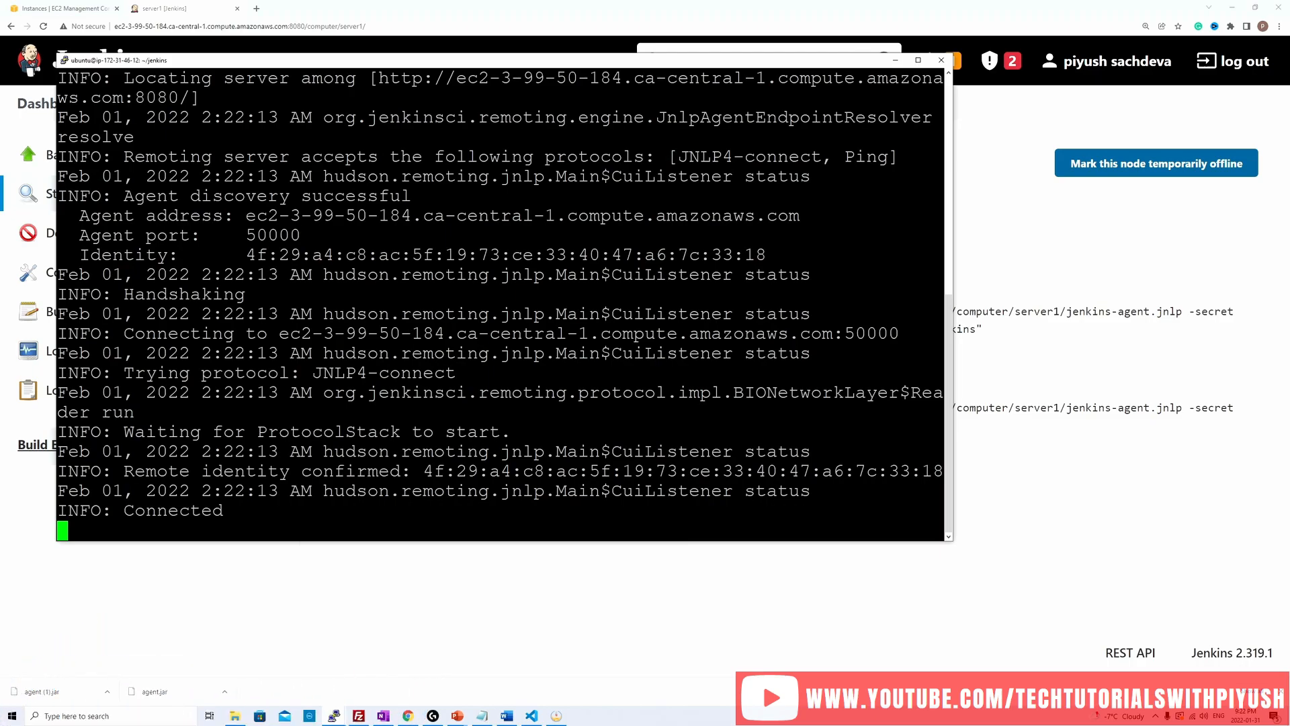
Step: Check the connection message in the terminal, then reload the Jenkins server1 page and check the agent's status
{"action": "left_click_drag", "start_coordinate": [944, 510], "coordinate": [102, 511]}
{"action": "left_click", "coordinate": [1067, 365]}
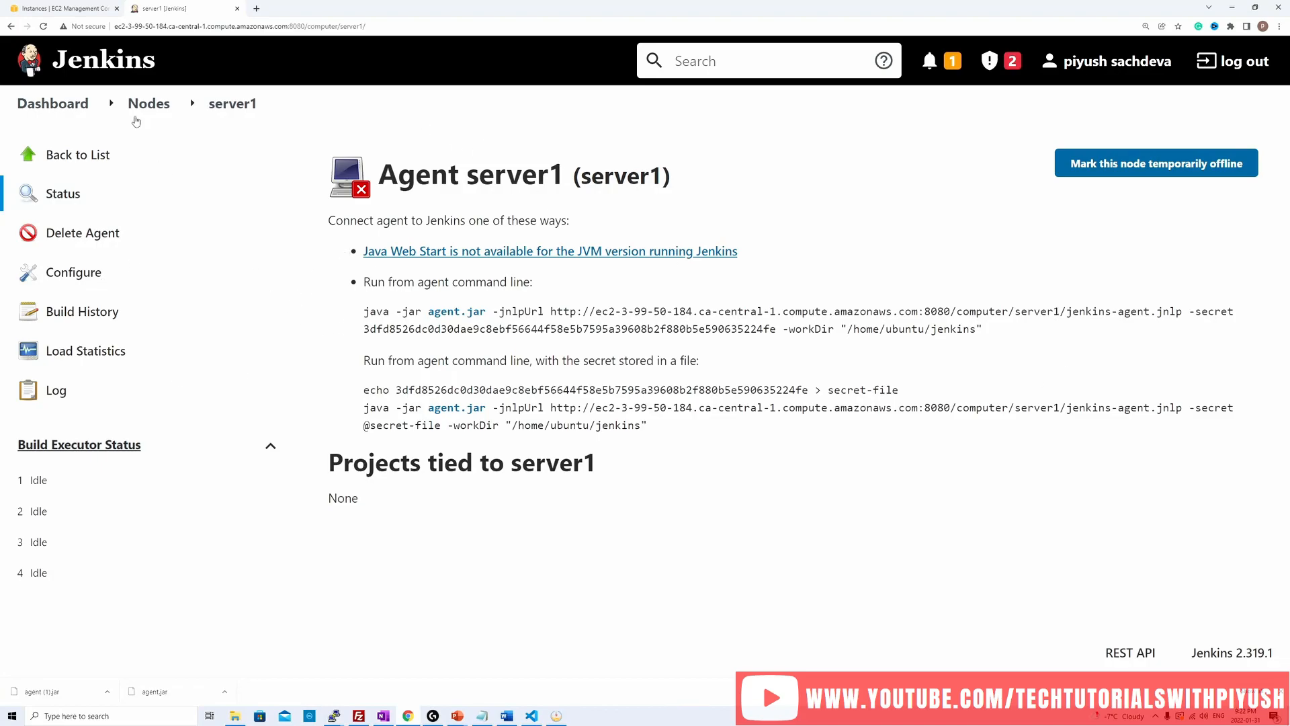
{"action": "left_click", "coordinate": [43, 27]}
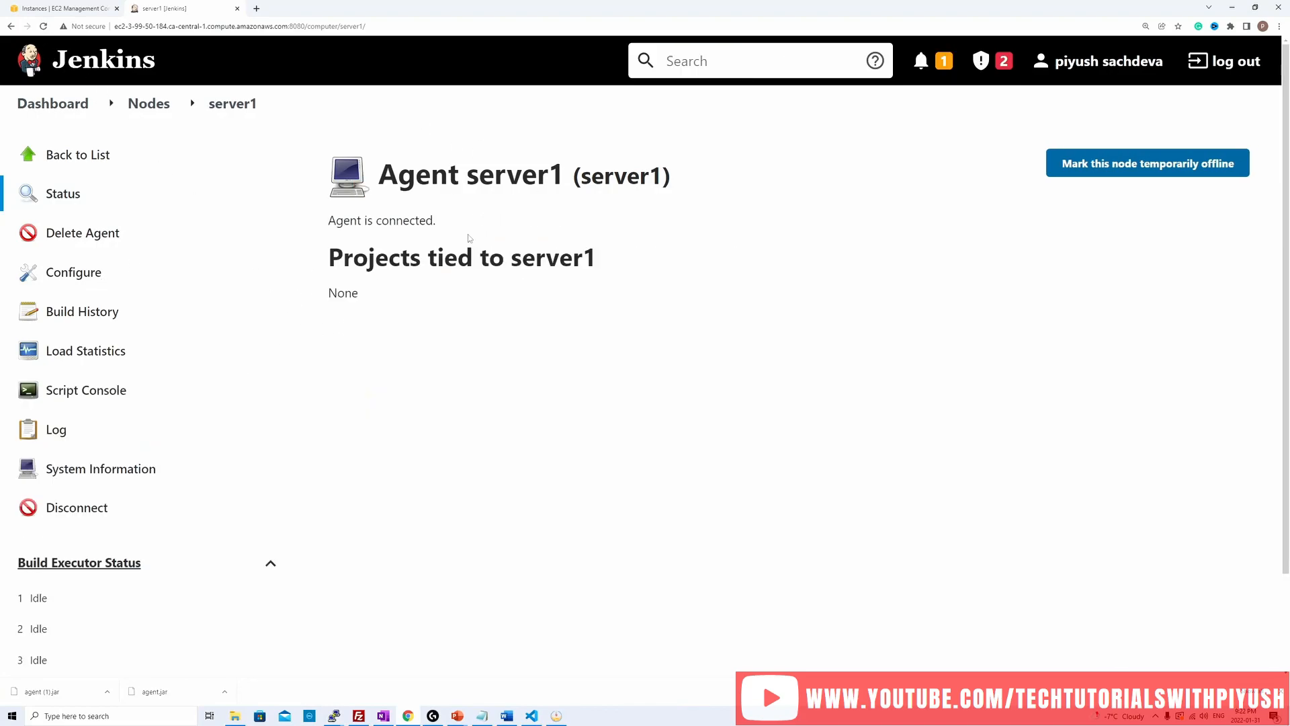
{"action": "left_click_drag", "start_coordinate": [329, 220], "coordinate": [453, 222]}
{"action": "left_click", "coordinate": [446, 342]}
Step: Open the Nodes list and examine server1's architecture, clock difference, free disk space, free temp space and executors
{"action": "left_click", "coordinate": [149, 103]}
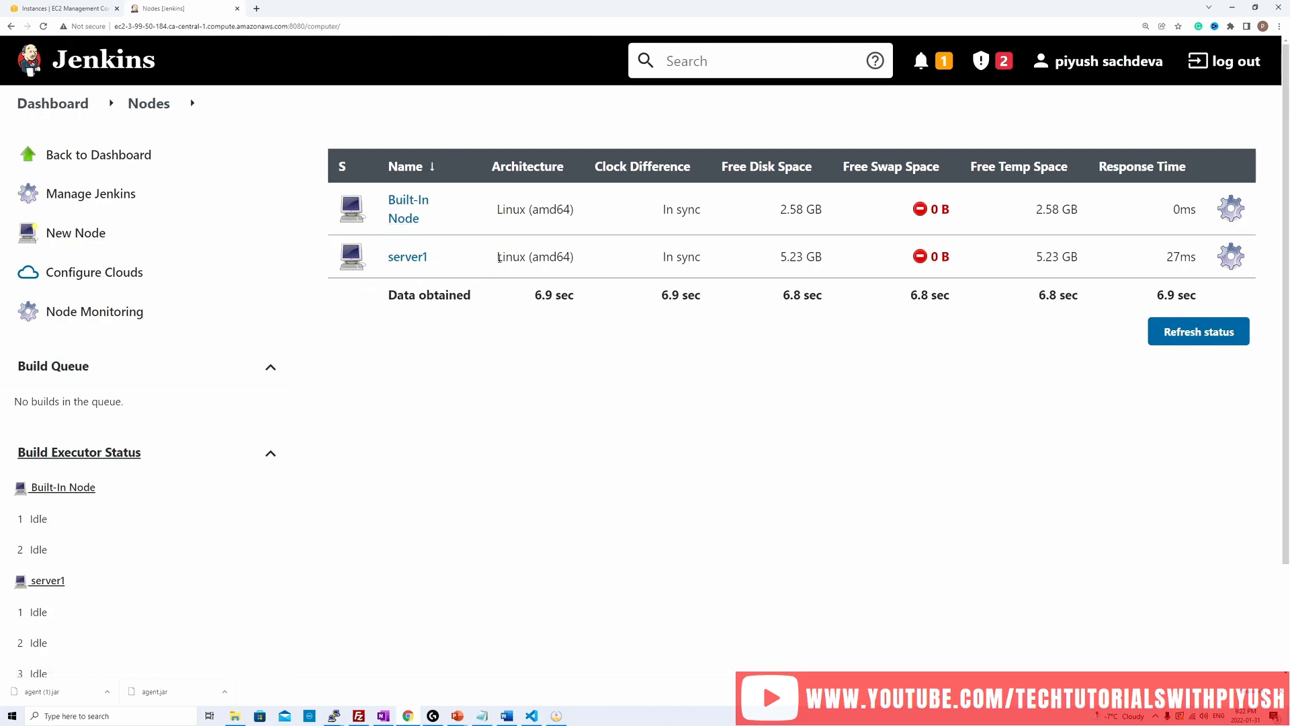
{"action": "left_click_drag", "start_coordinate": [499, 258], "coordinate": [591, 261]}
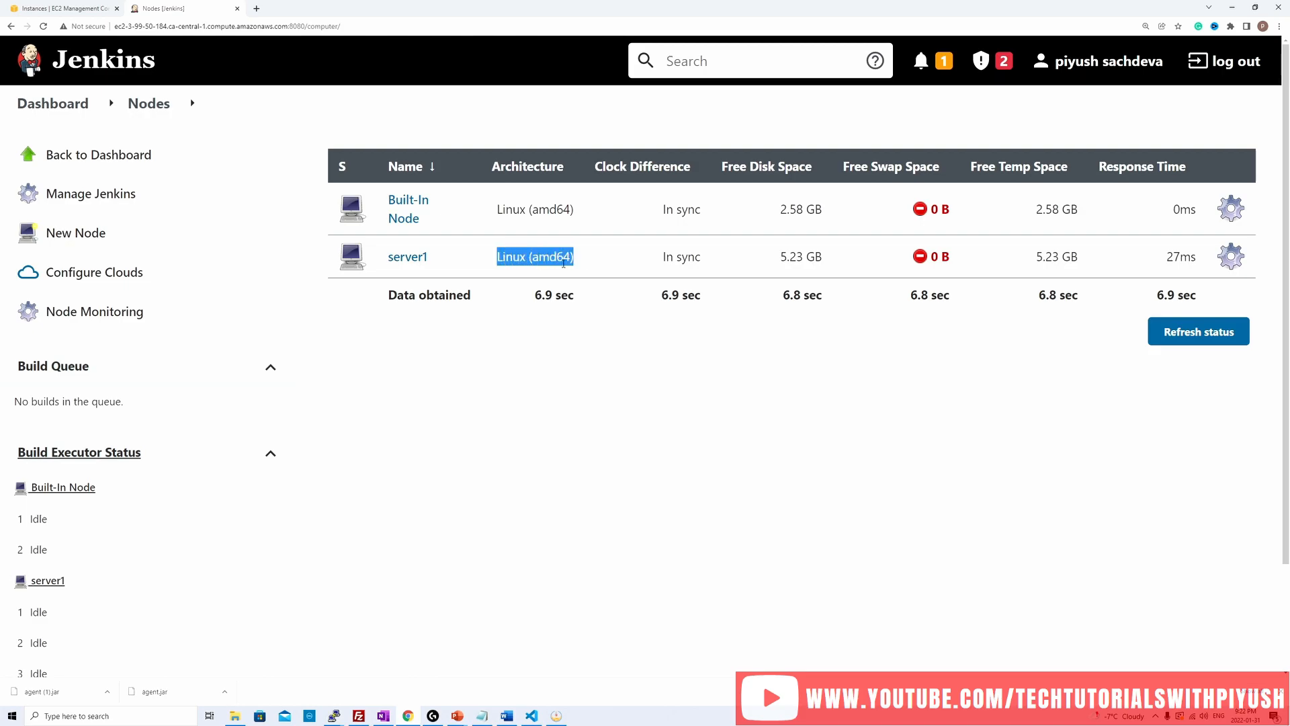
{"action": "left_click", "coordinate": [561, 263]}
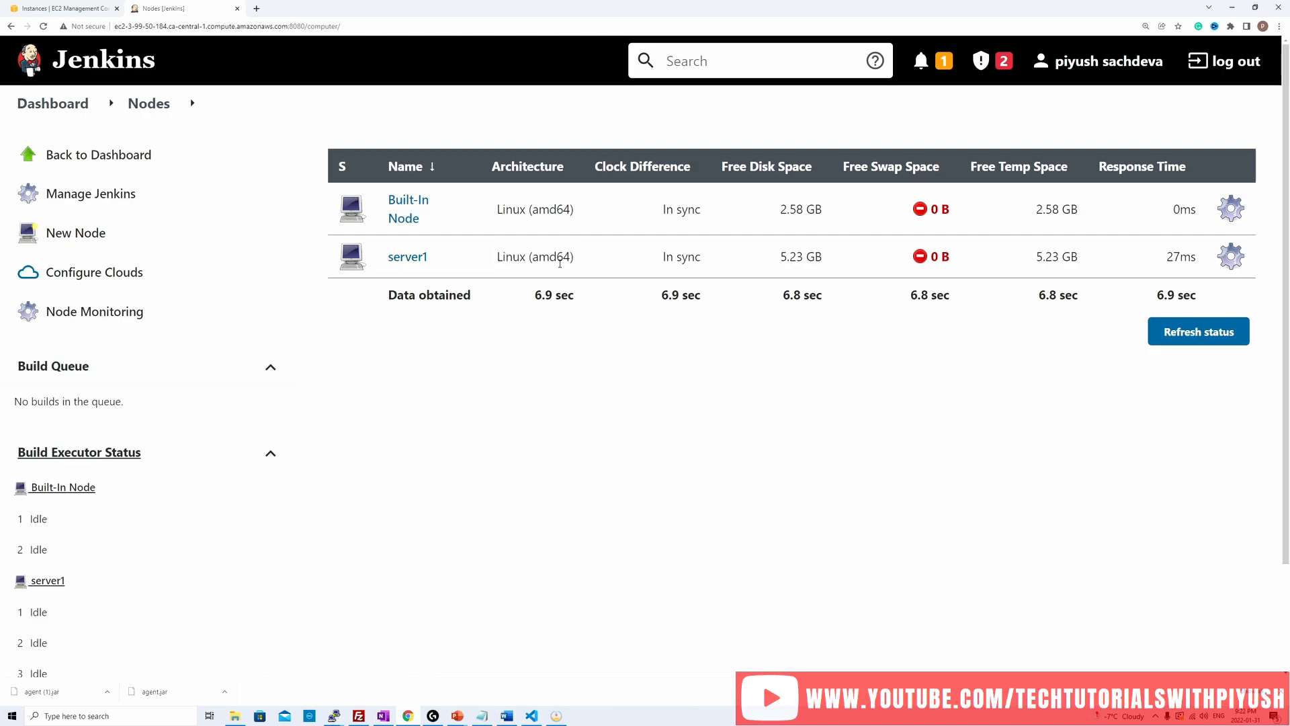
{"action": "double_click", "coordinate": [666, 259]}
{"action": "left_click", "coordinate": [687, 259]}
{"action": "left_click_drag", "start_coordinate": [782, 260], "coordinate": [845, 265]}
{"action": "left_click_drag", "start_coordinate": [1036, 260], "coordinate": [1069, 263]}
{"action": "scroll", "coordinate": [538, 446], "scroll_direction": "down", "scroll_amount": 2}
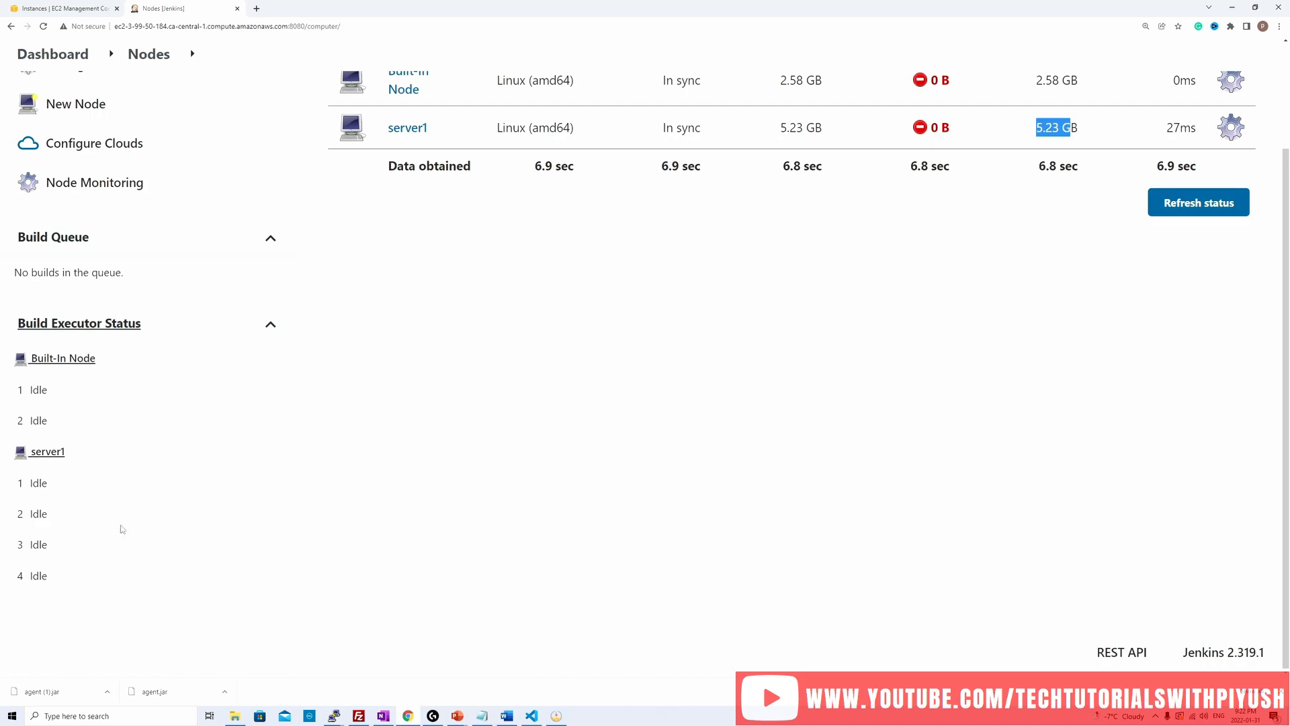
{"action": "scroll", "coordinate": [696, 475], "scroll_direction": "up", "scroll_amount": 1}
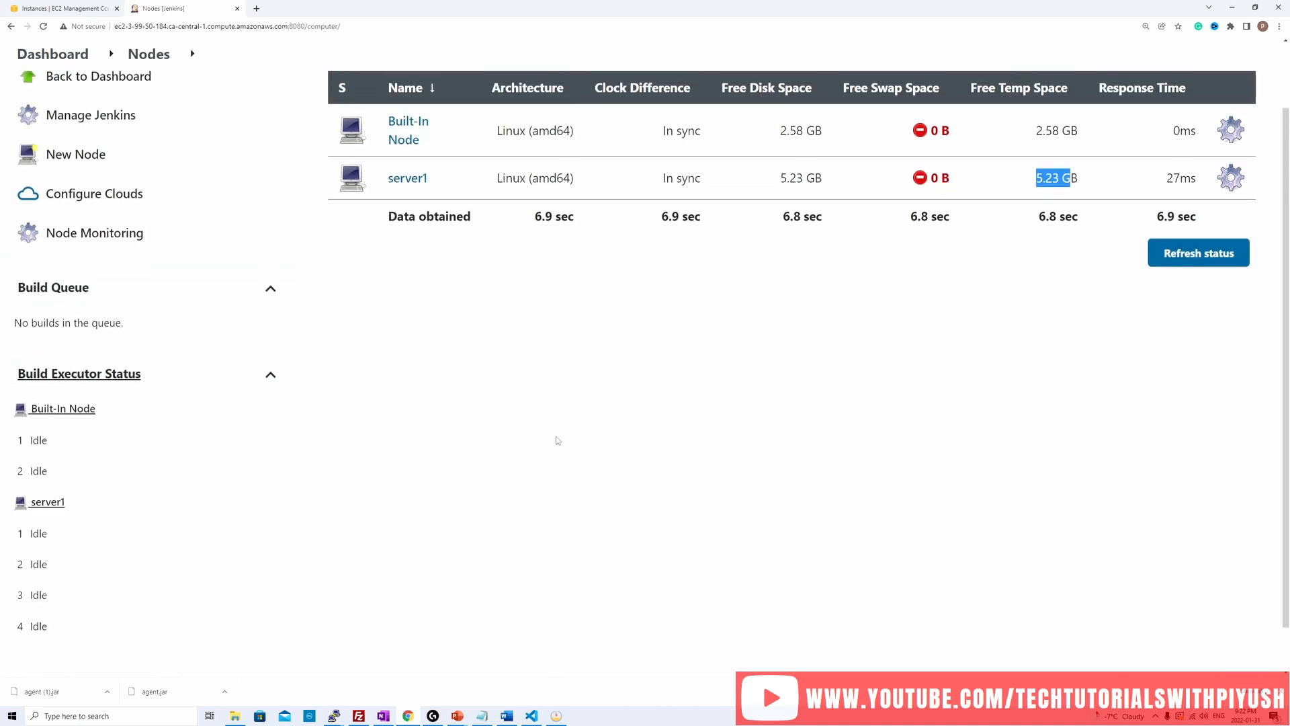
Step: Open the Preventive Node Monitoring settings to review the free space thresholds, then return to the Nodes list
{"action": "left_click", "coordinate": [96, 235]}
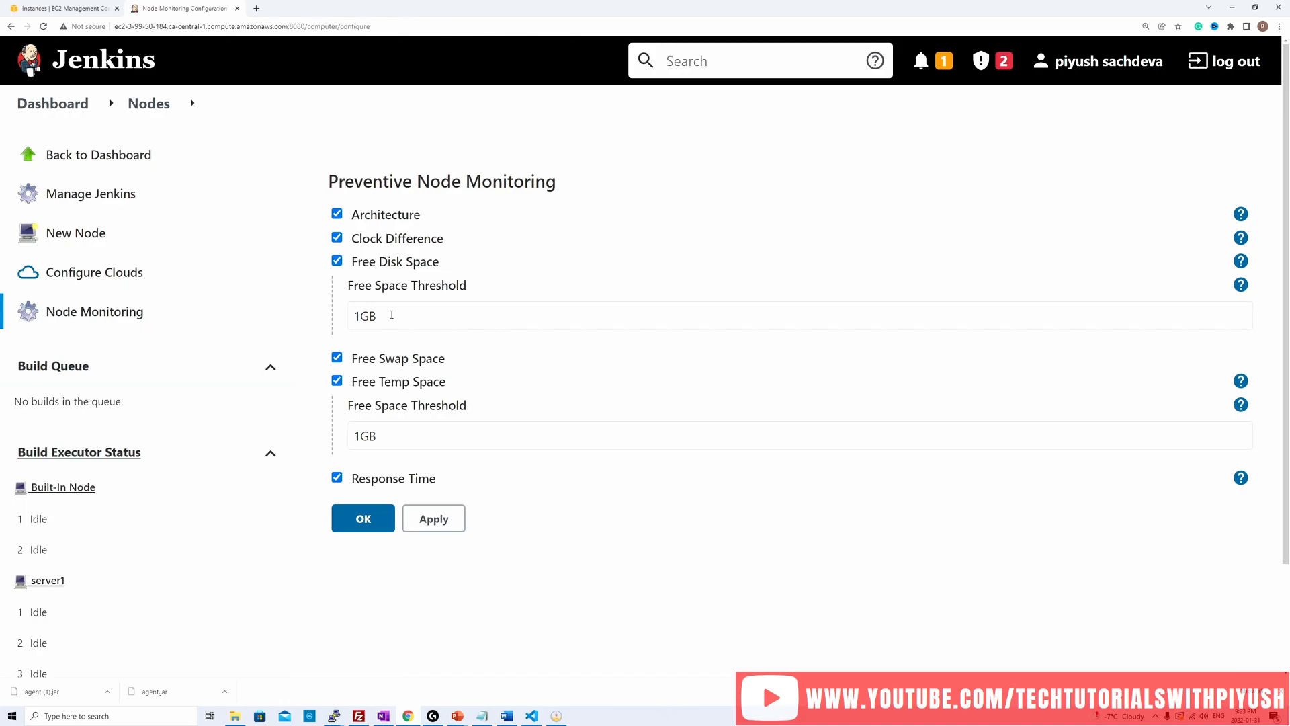
{"action": "key", "text": "Return"}
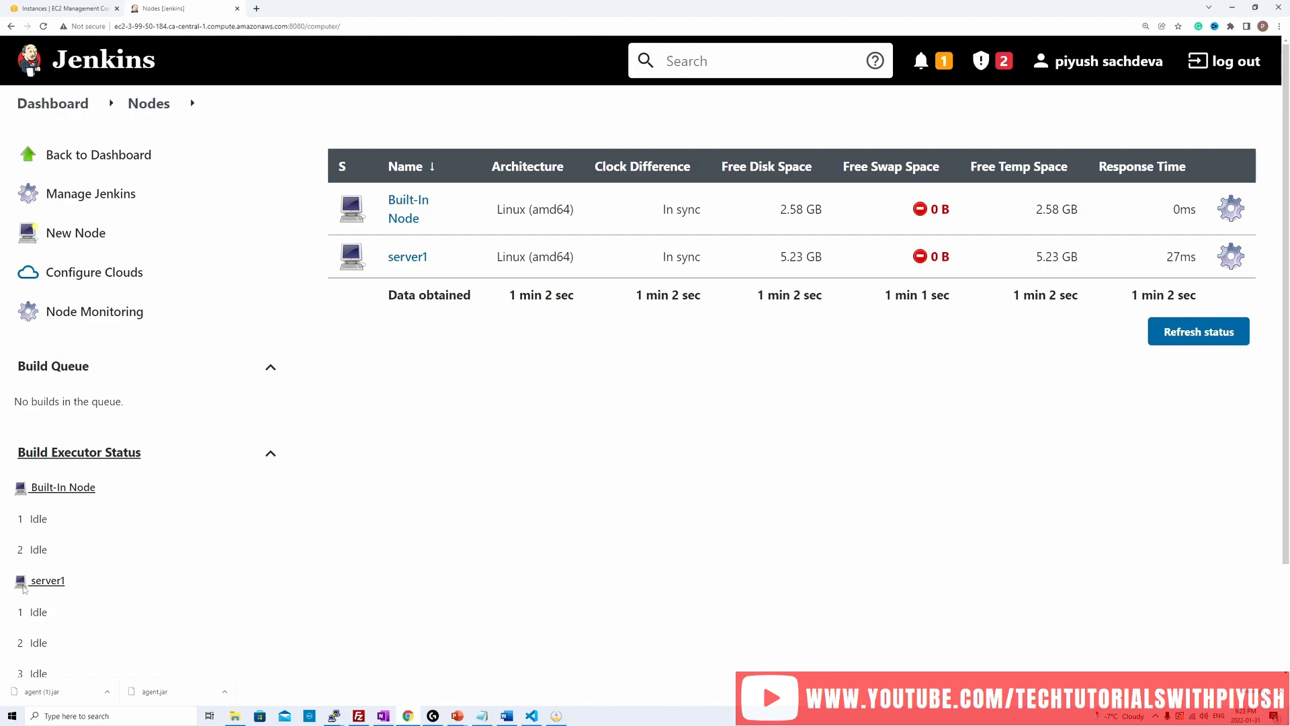
{"action": "scroll", "coordinate": [452, 454], "scroll_direction": "down", "scroll_amount": 2}
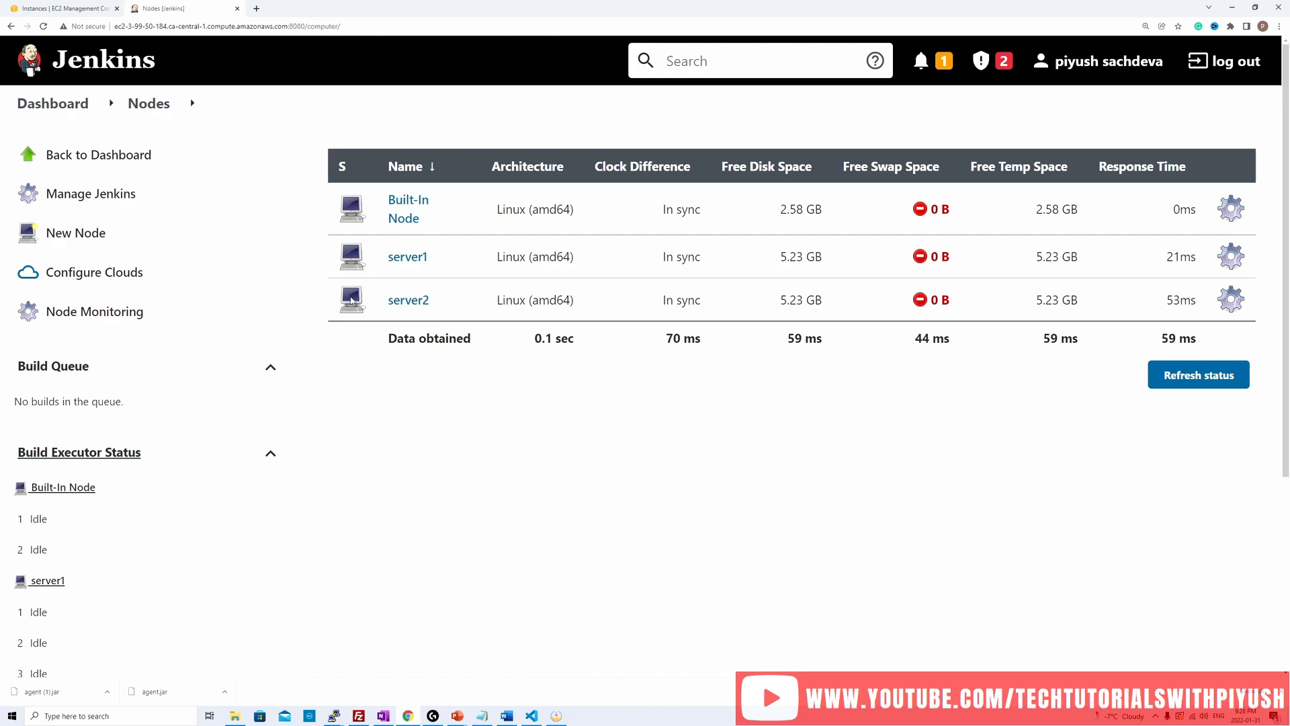
Step: Examine the build executors of the Built-In Node, server1 and server2 on the Nodes page
{"action": "scroll", "coordinate": [433, 461], "scroll_direction": "down", "scroll_amount": 1}
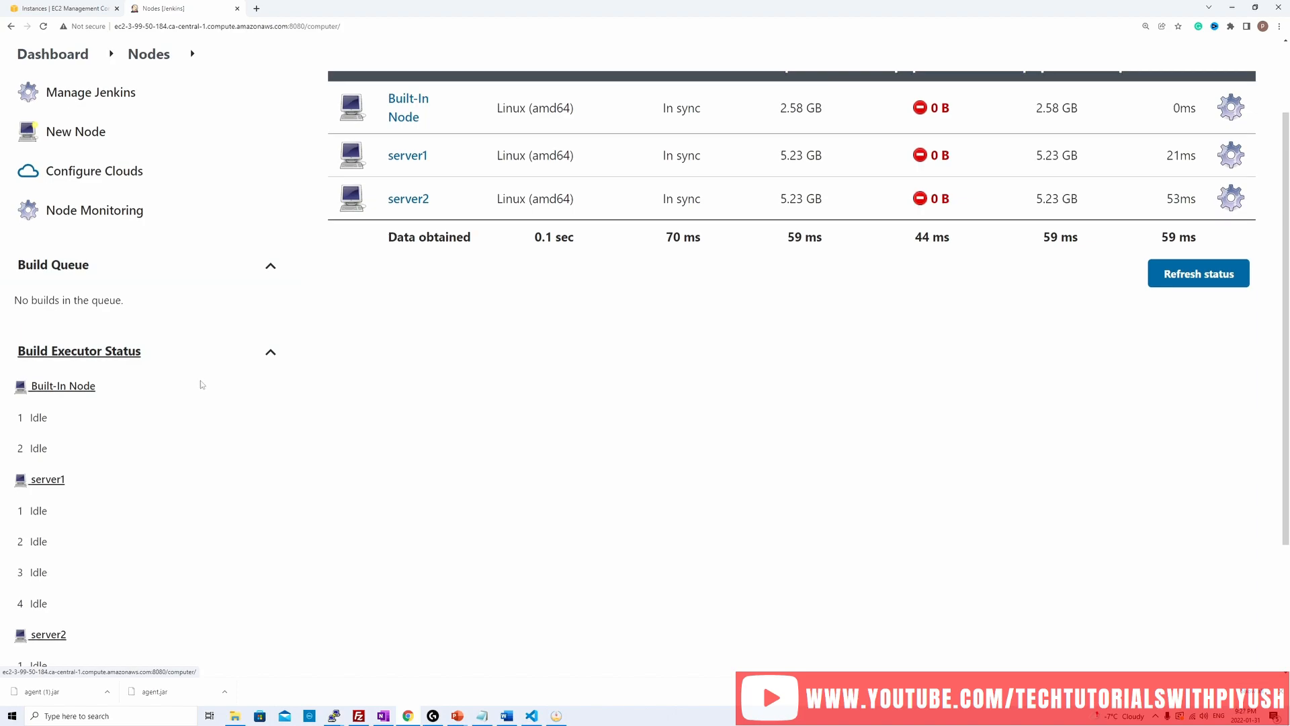
{"action": "scroll", "coordinate": [144, 443], "scroll_direction": "down", "scroll_amount": 1}
{"action": "scroll", "coordinate": [78, 299], "scroll_direction": "down", "scroll_amount": 1}
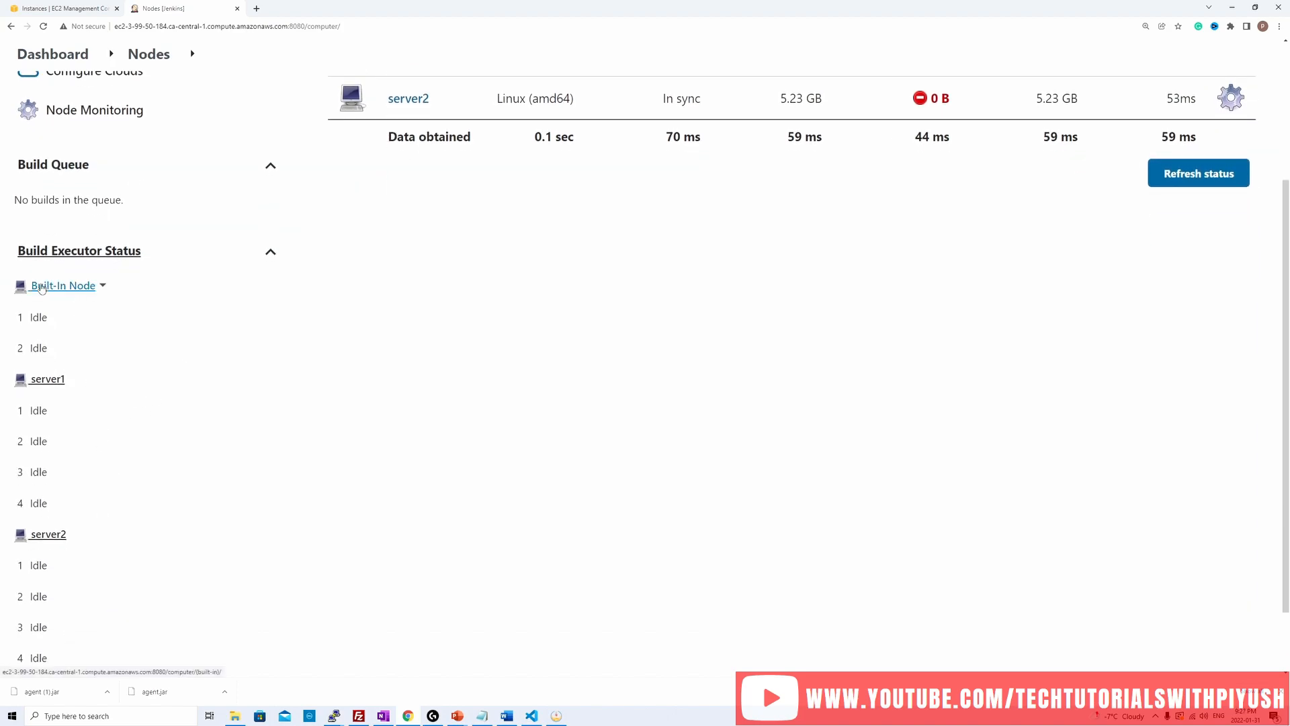
{"action": "scroll", "coordinate": [70, 426], "scroll_direction": "down", "scroll_amount": 1}
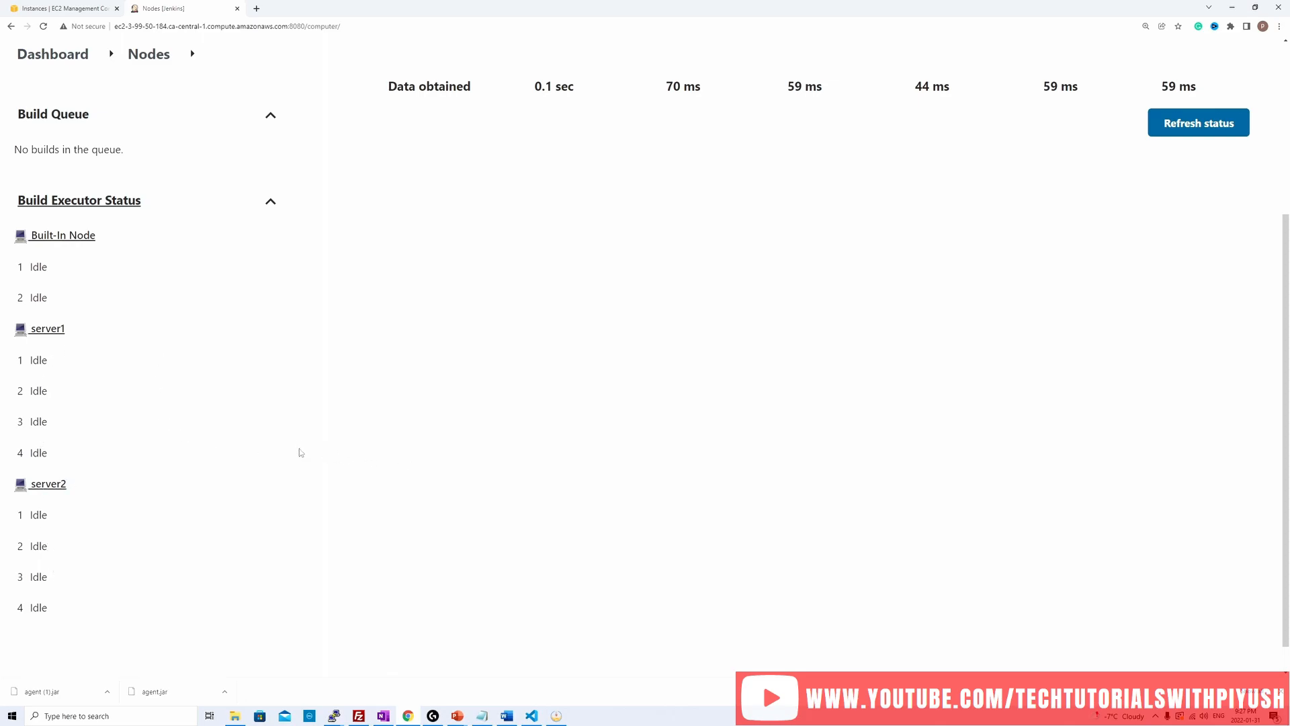
{"action": "scroll", "coordinate": [300, 452], "scroll_direction": "up", "scroll_amount": 4}
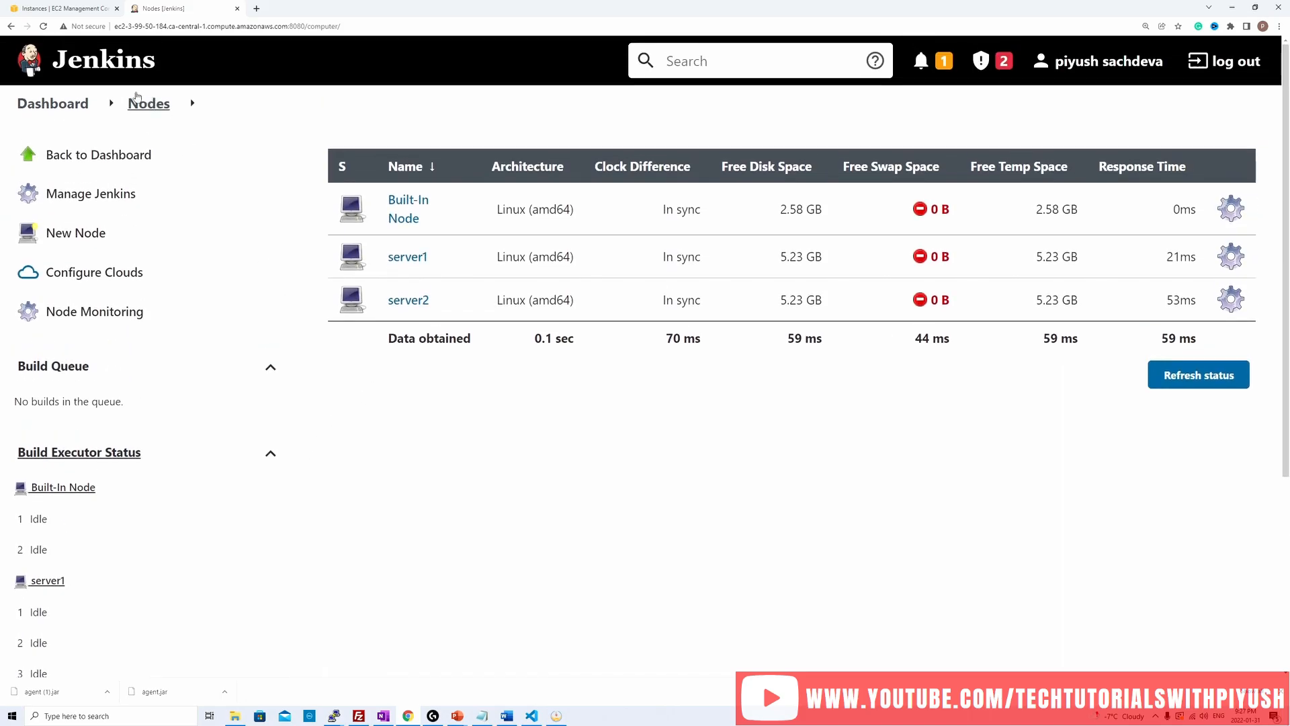
Step: From the Jenkins dashboard, create a new Freestyle project named test-agent
{"action": "left_click", "coordinate": [53, 103]}
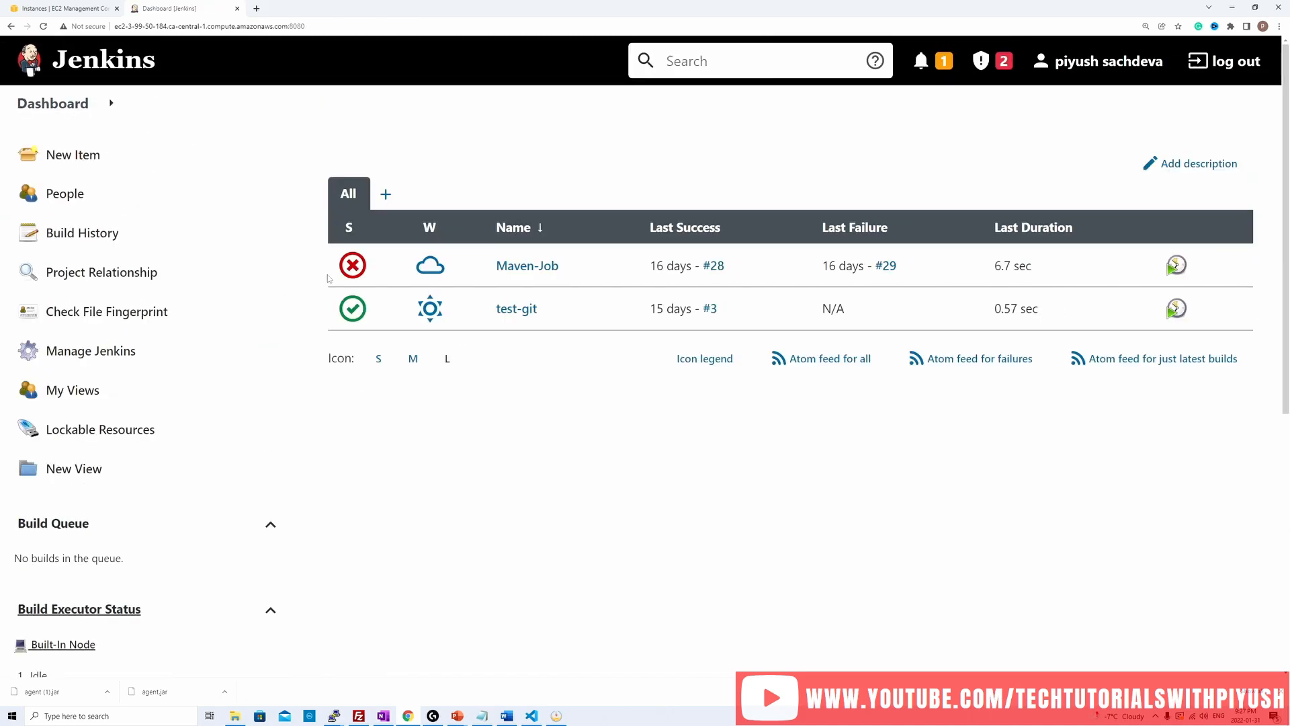
{"action": "left_click", "coordinate": [57, 159]}
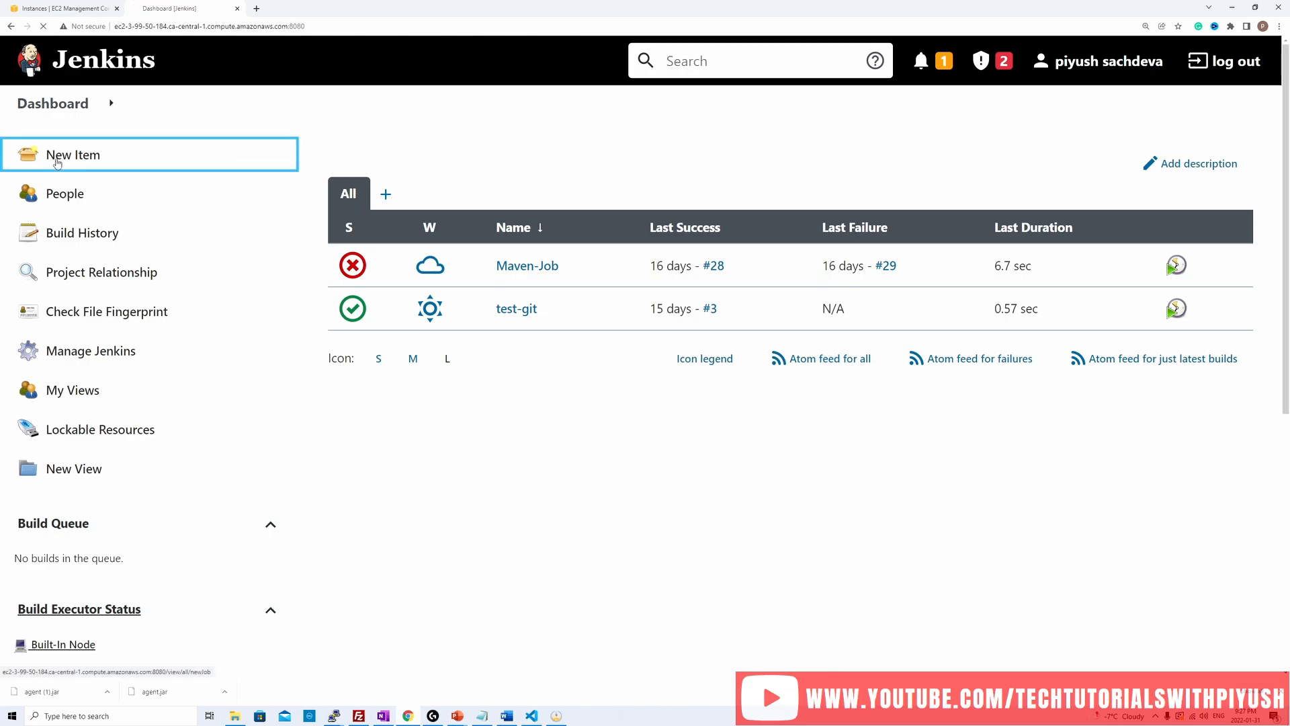
{"action": "type", "text": "te"}
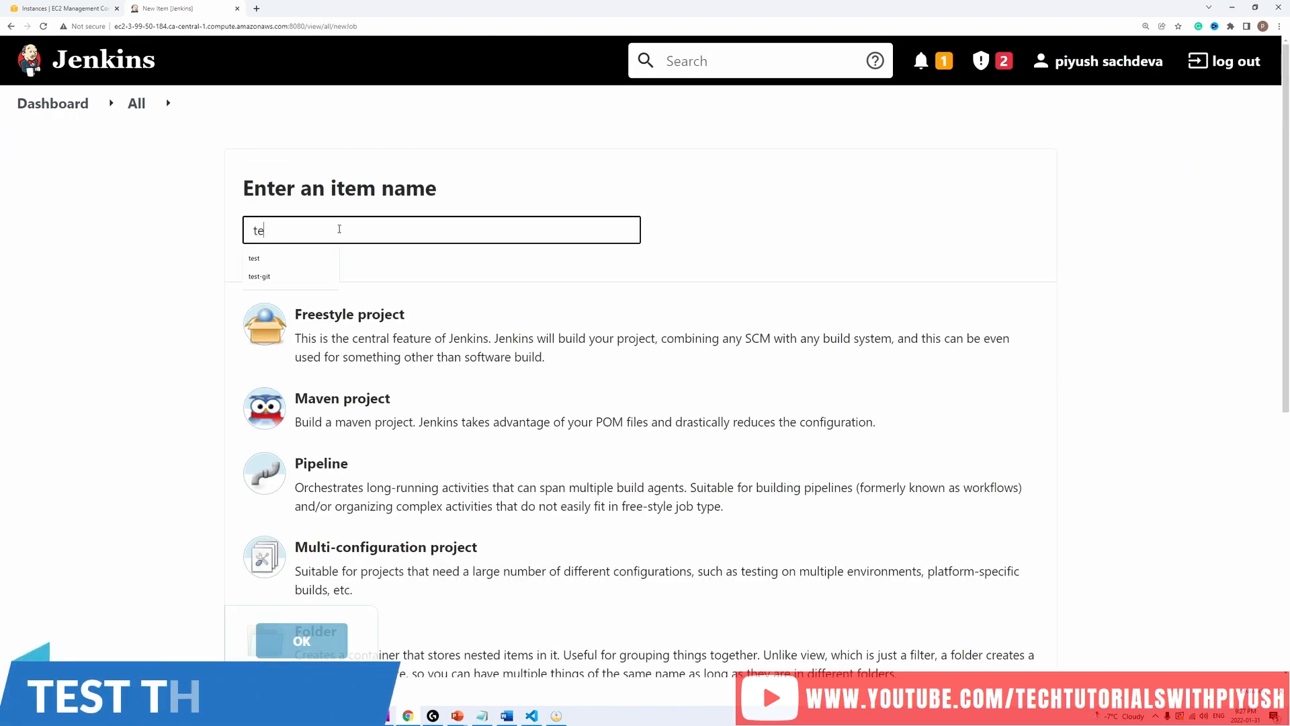
{"action": "type", "text": "st-agent"}
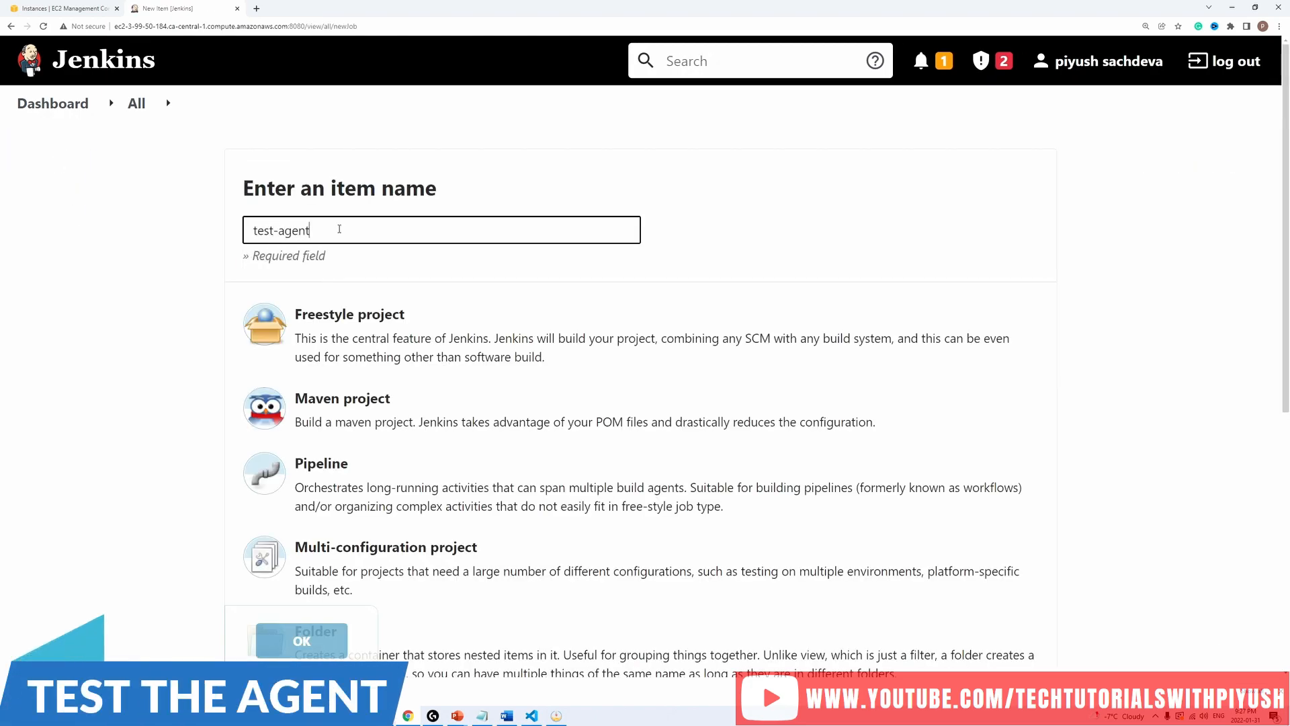
{"action": "left_click", "coordinate": [359, 348]}
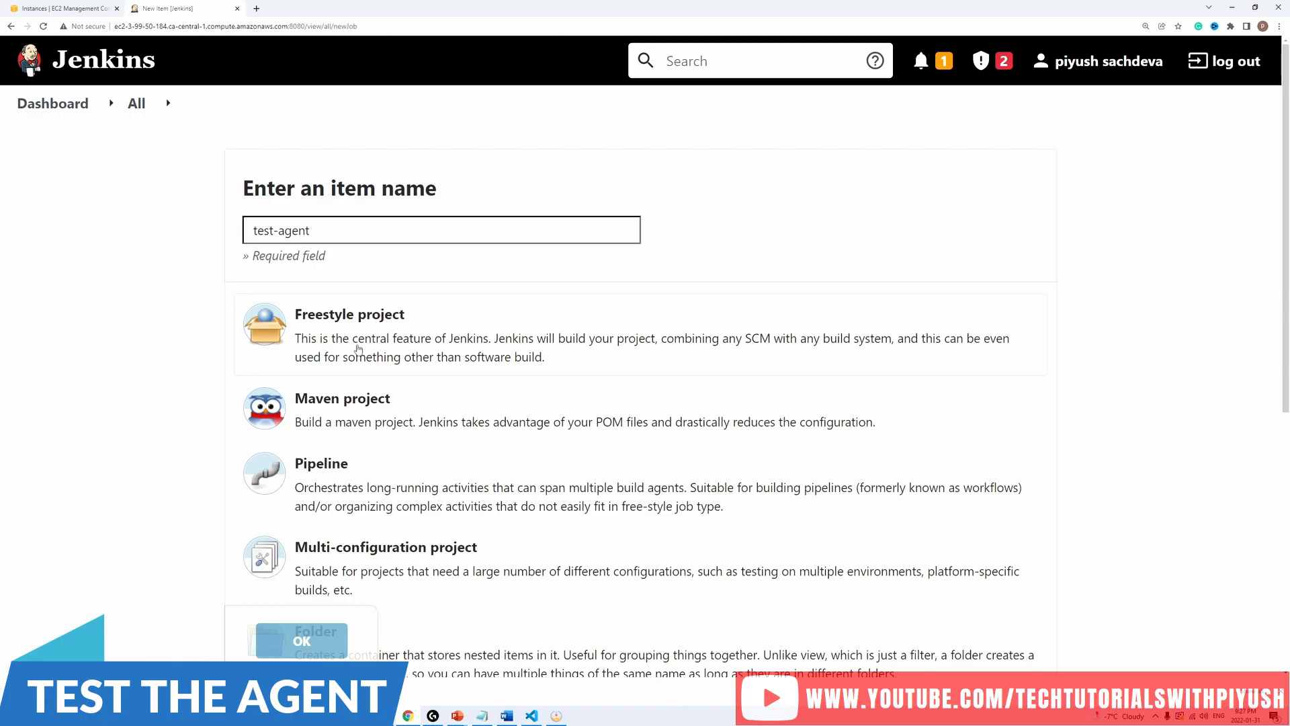
{"action": "left_click", "coordinate": [302, 640]}
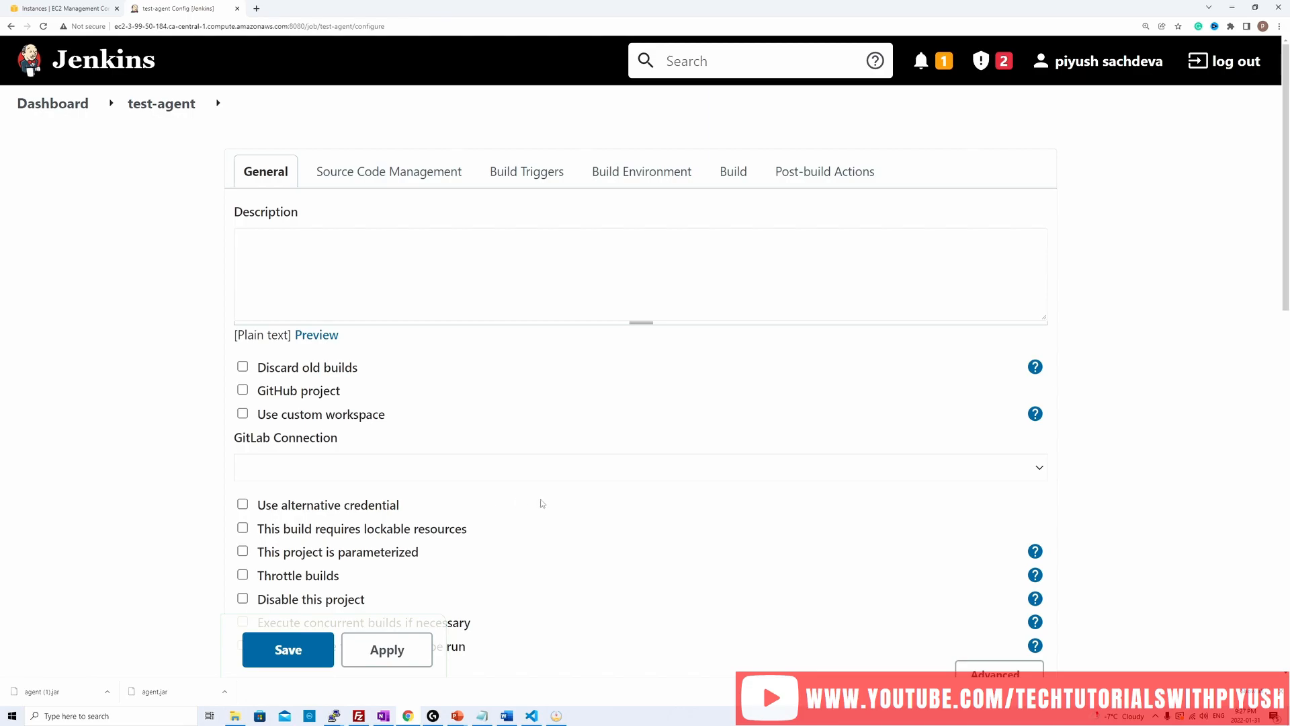
Step: Restrict where the test-agent project can be run, using the label expression server1
{"action": "scroll", "coordinate": [542, 503], "scroll_direction": "down", "scroll_amount": 3}
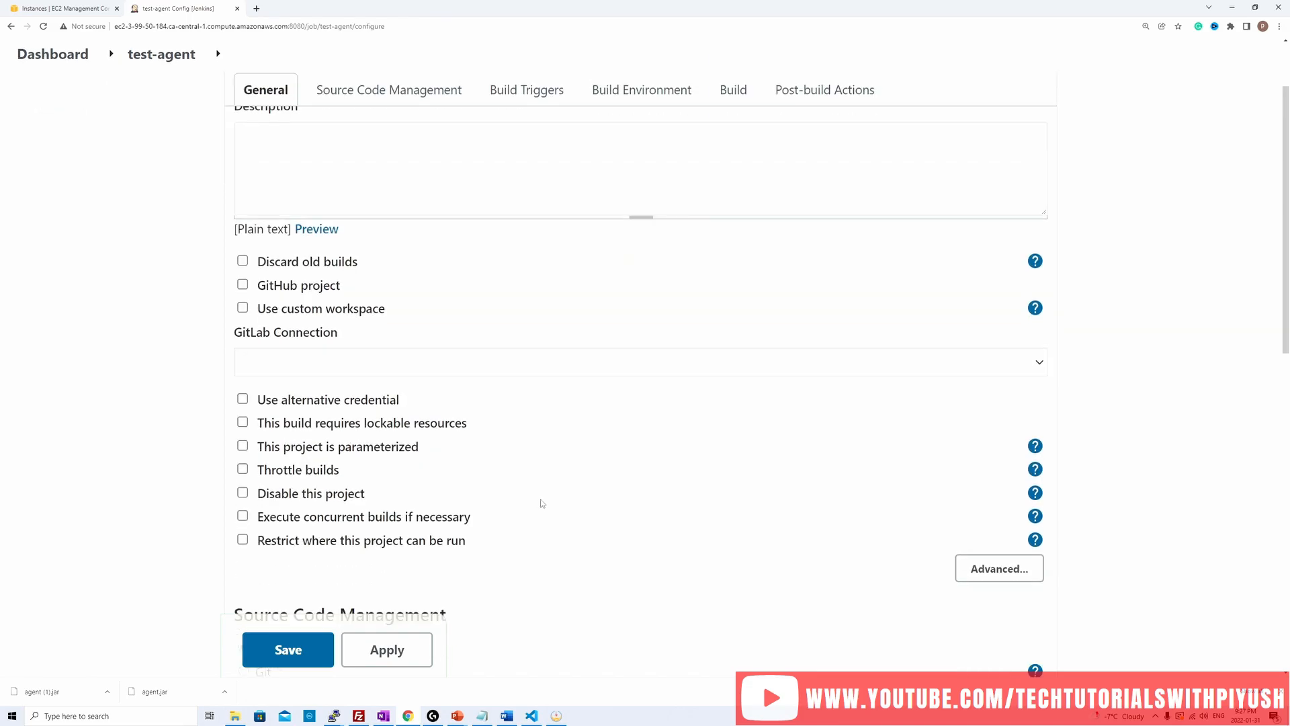
{"action": "scroll", "coordinate": [542, 503], "scroll_direction": "down", "scroll_amount": 1}
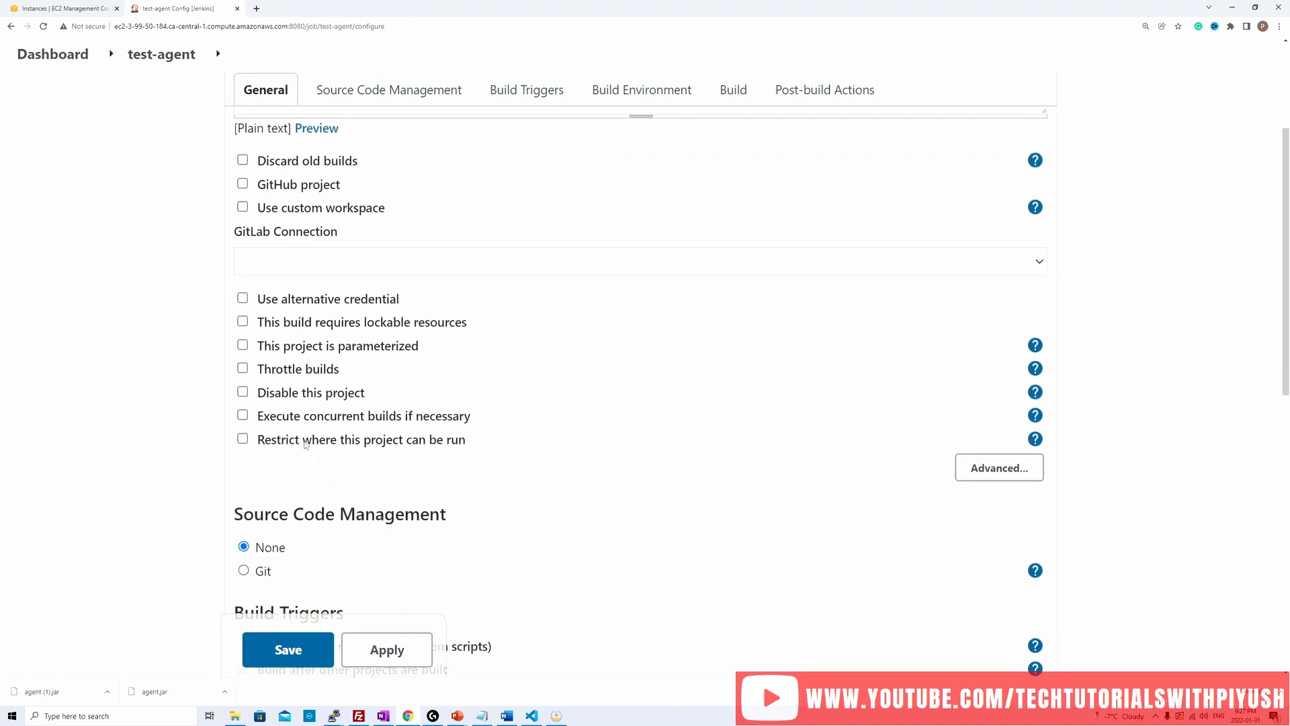
{"action": "scroll", "coordinate": [406, 438], "scroll_direction": "up", "scroll_amount": 4}
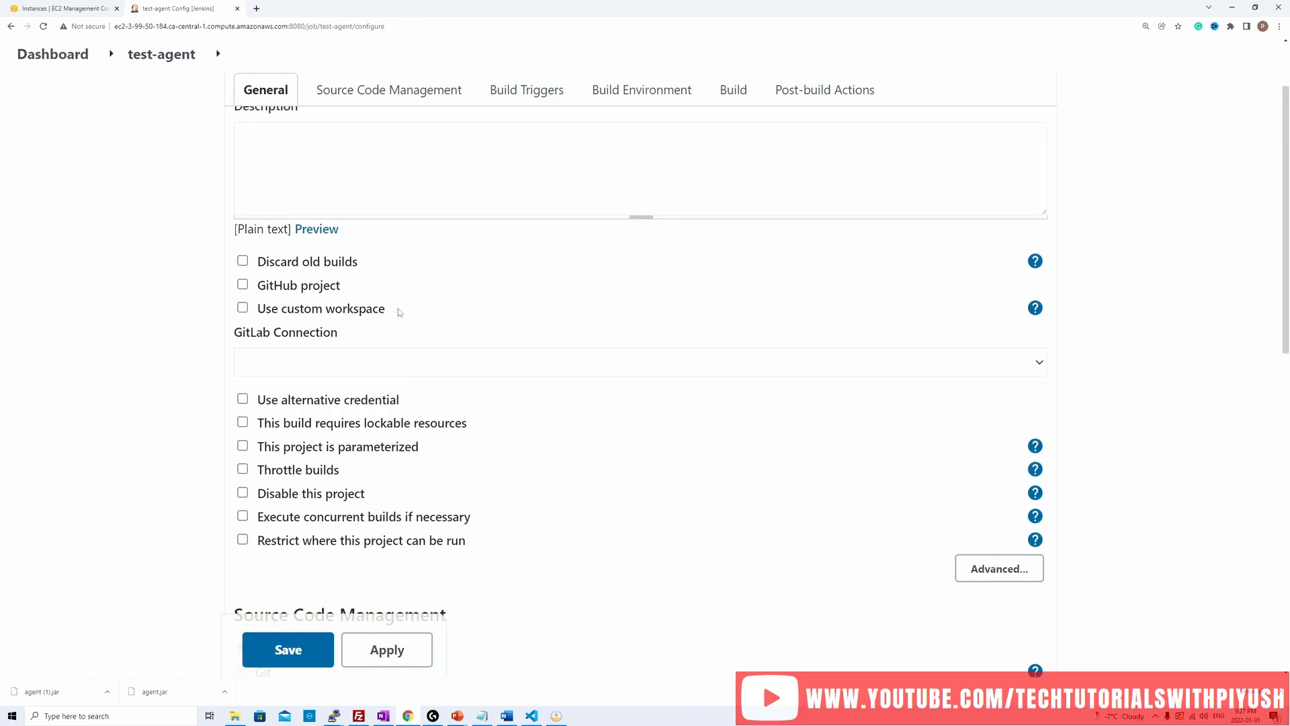
{"action": "scroll", "coordinate": [426, 412], "scroll_direction": "down", "scroll_amount": 4}
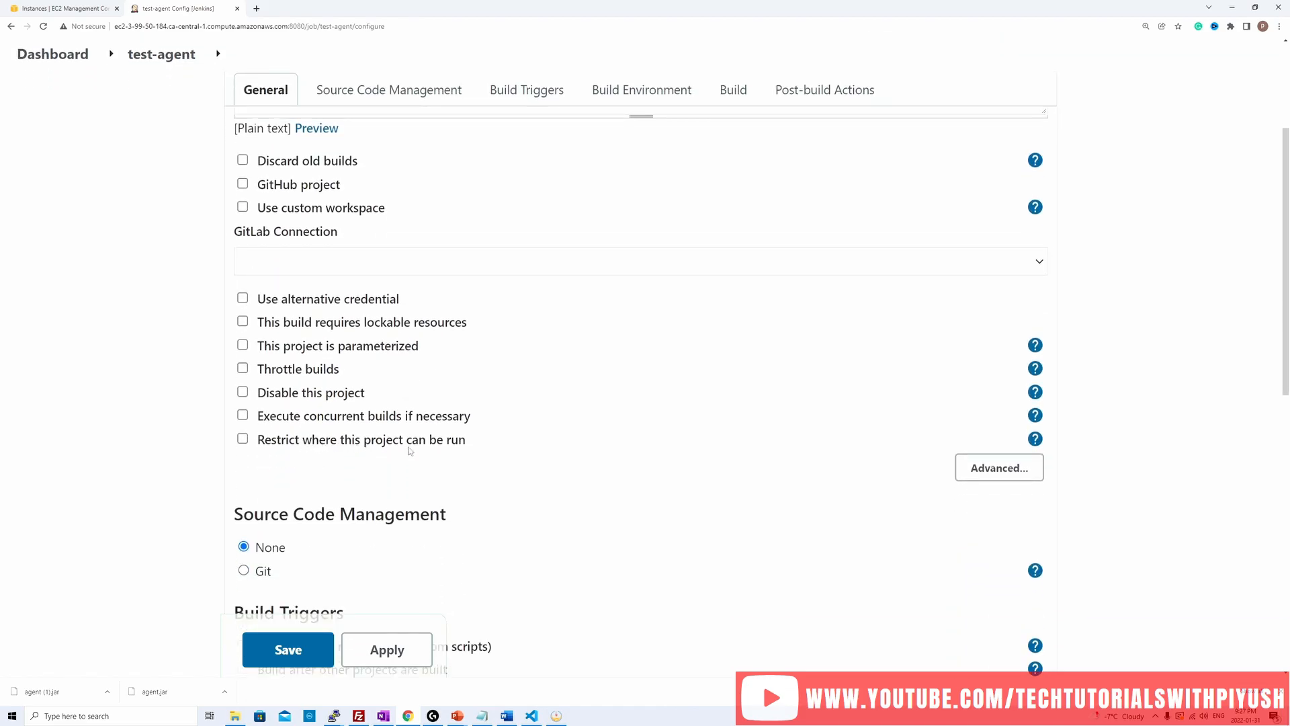
{"action": "left_click", "coordinate": [280, 442]}
{"action": "left_click", "coordinate": [335, 442]}
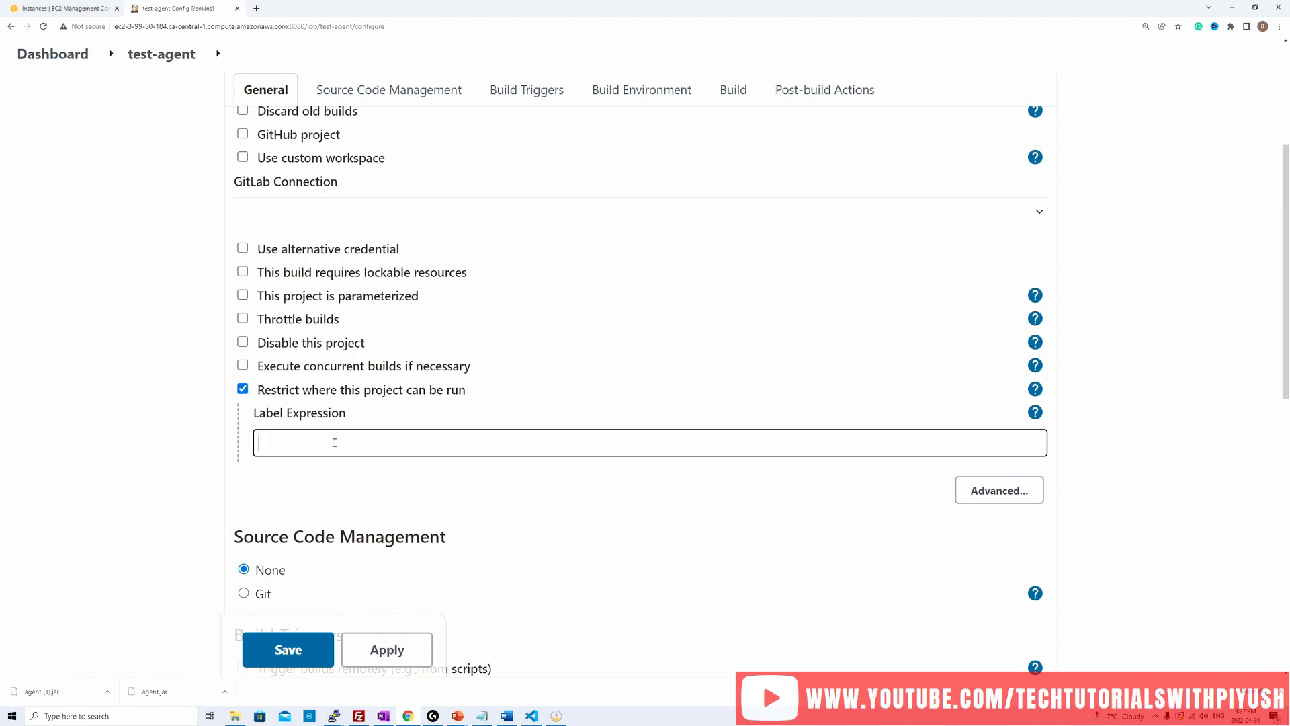
{"action": "type", "text": "server"}
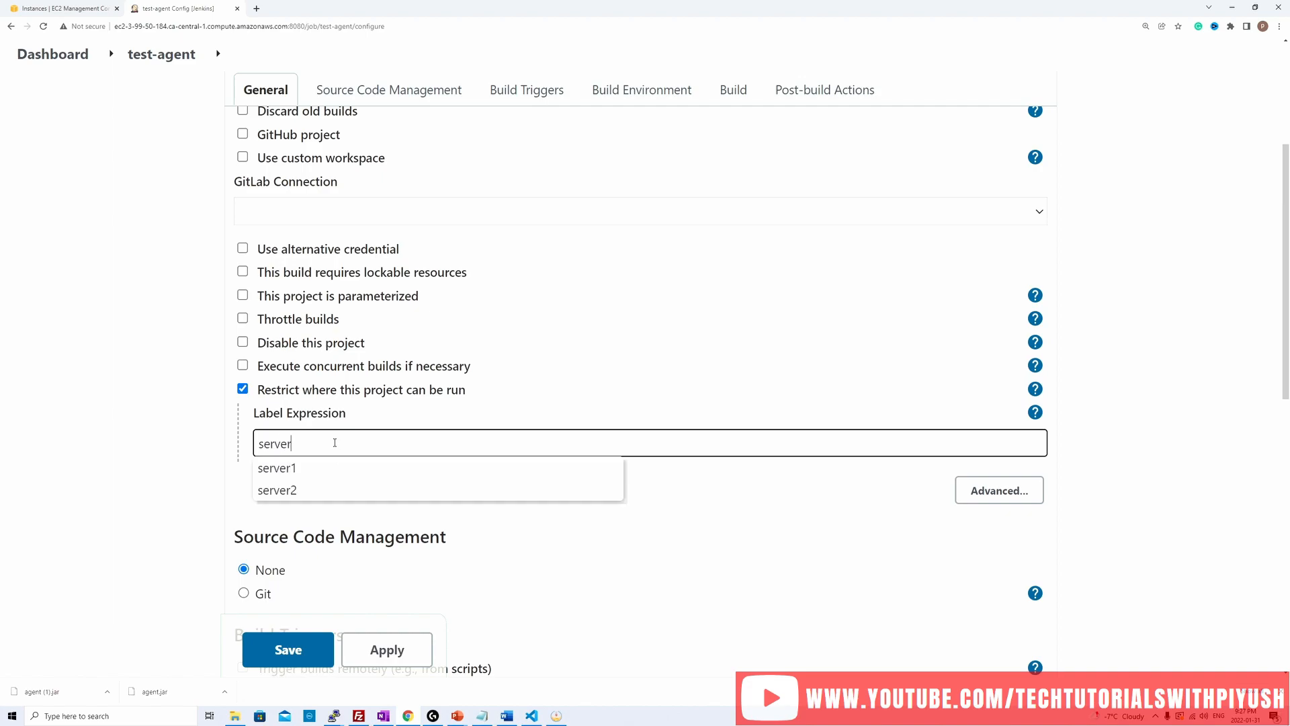
{"action": "type", "text": "1"}
{"action": "left_click", "coordinate": [461, 524]}
Step: Add an Execute shell build step with the command hostname -i, and save the test-agent configuration
{"action": "scroll", "coordinate": [461, 524], "scroll_direction": "down", "scroll_amount": 3}
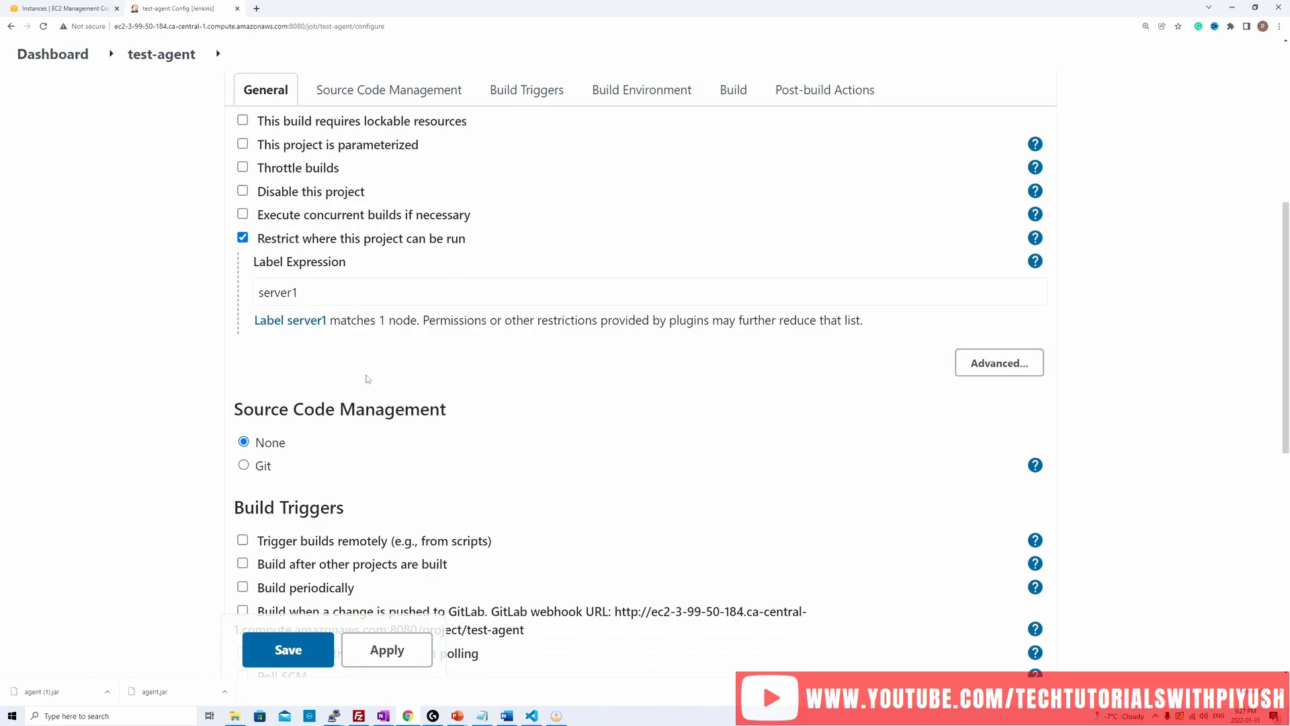
{"action": "scroll", "coordinate": [368, 379], "scroll_direction": "down", "scroll_amount": 1}
{"action": "scroll", "coordinate": [368, 378], "scroll_direction": "up", "scroll_amount": 2}
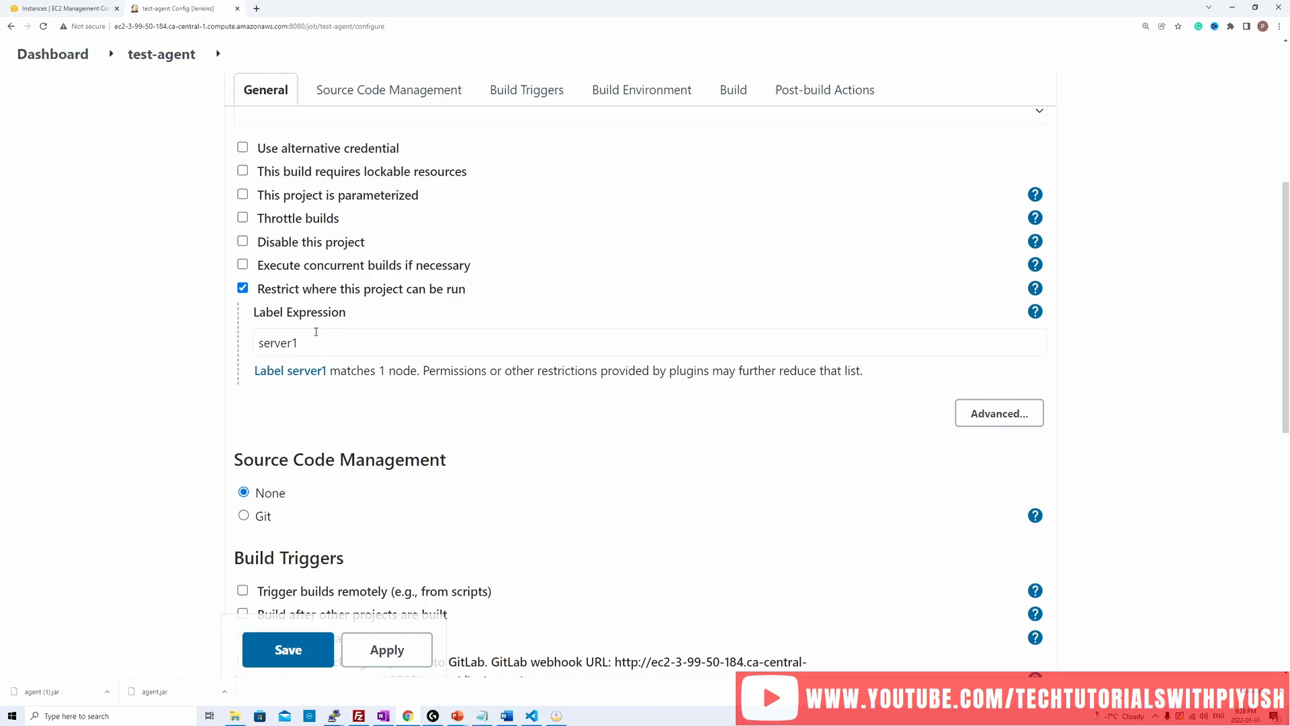
{"action": "scroll", "coordinate": [388, 406], "scroll_direction": "down", "scroll_amount": 5}
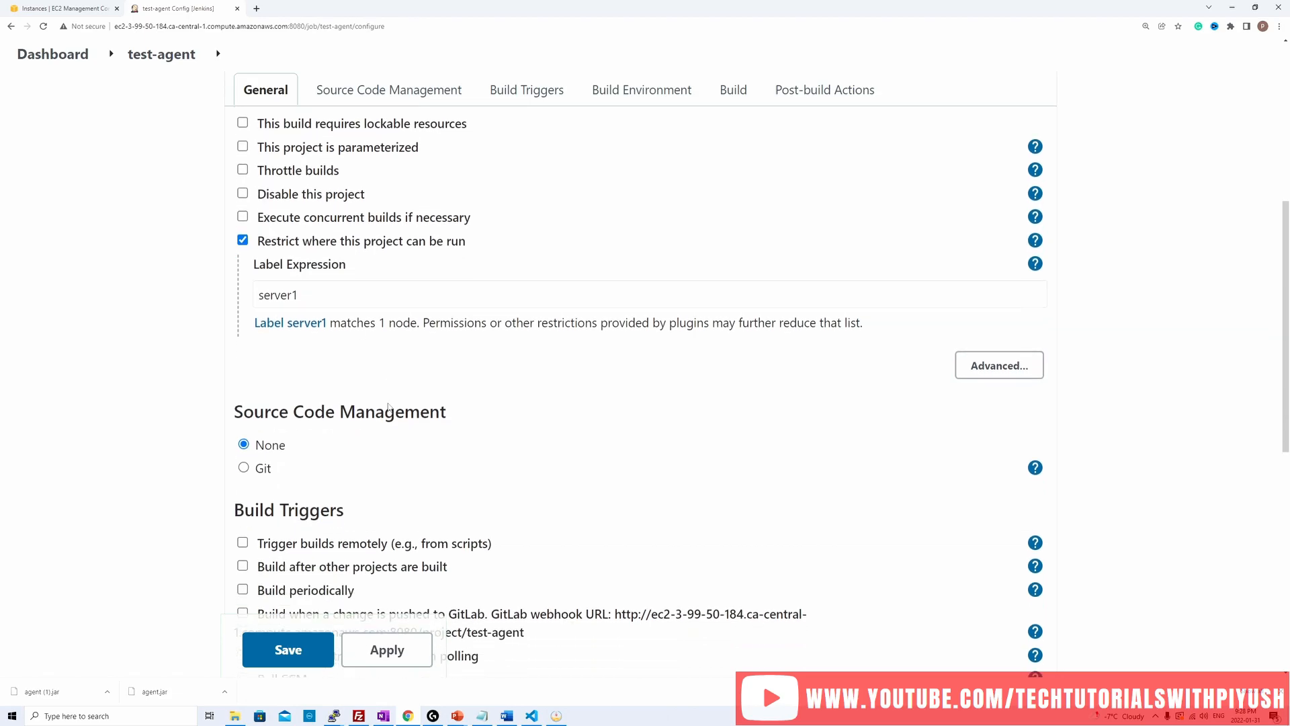
{"action": "scroll", "coordinate": [388, 407], "scroll_direction": "down", "scroll_amount": 3}
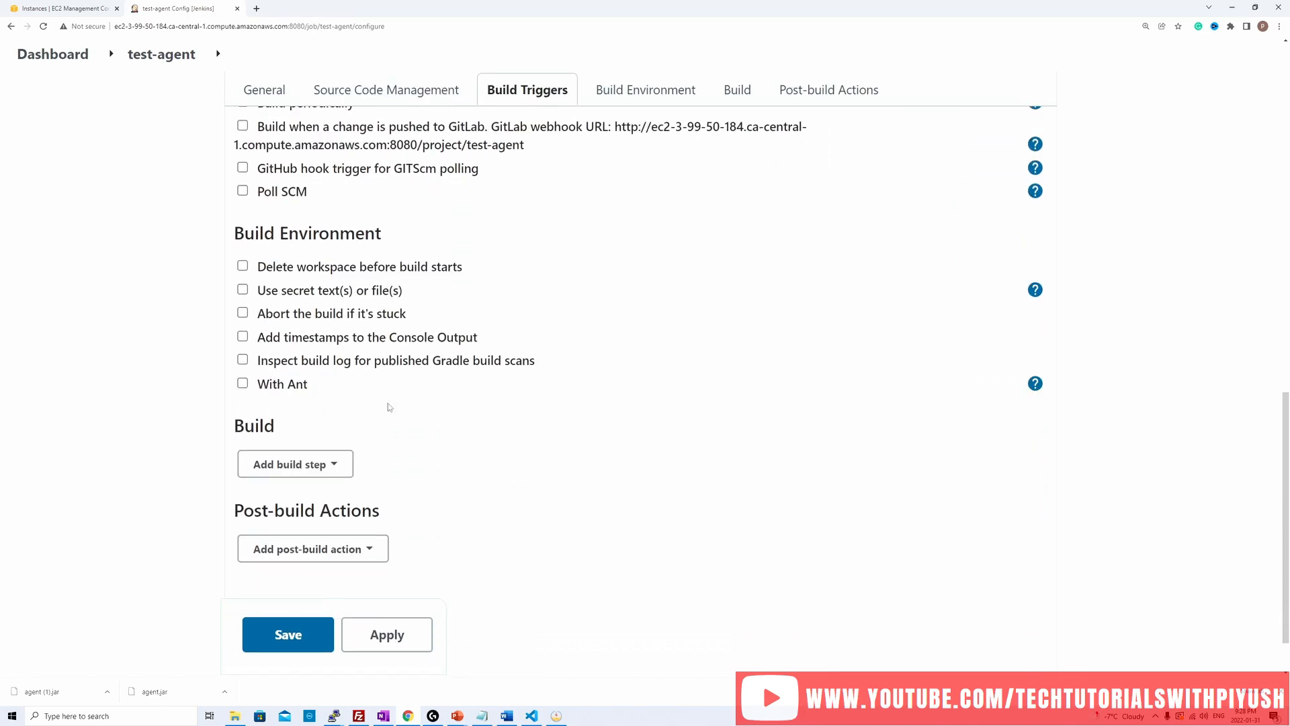
{"action": "left_click", "coordinate": [311, 449]}
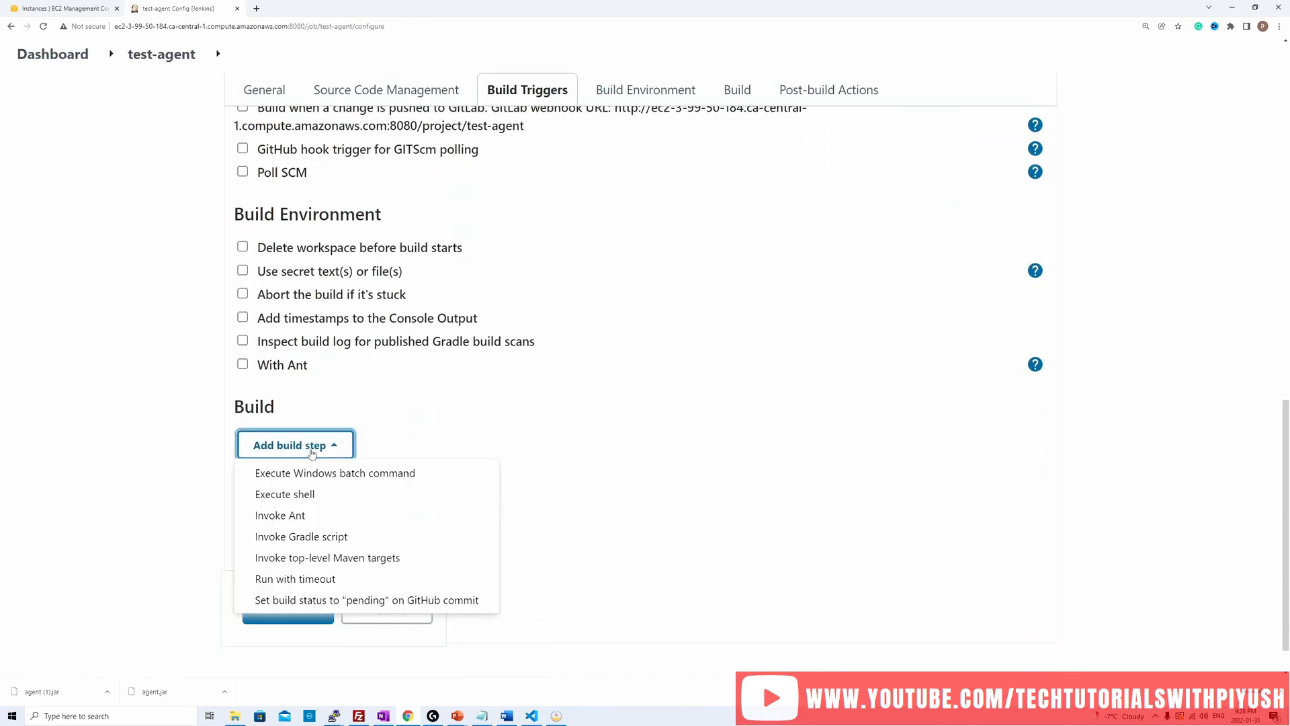
{"action": "left_click", "coordinate": [308, 494]}
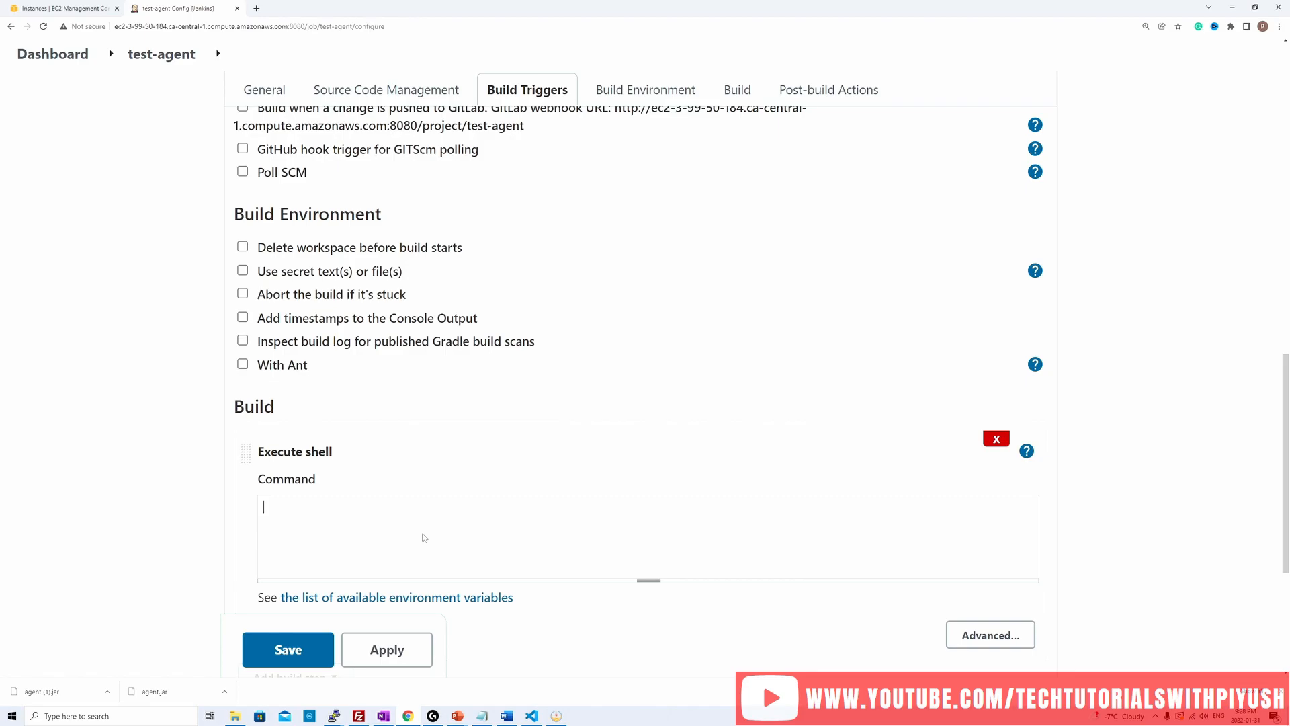
{"action": "type", "text": "hostname -i"}
{"action": "scroll", "coordinate": [410, 578], "scroll_direction": "down", "scroll_amount": 1}
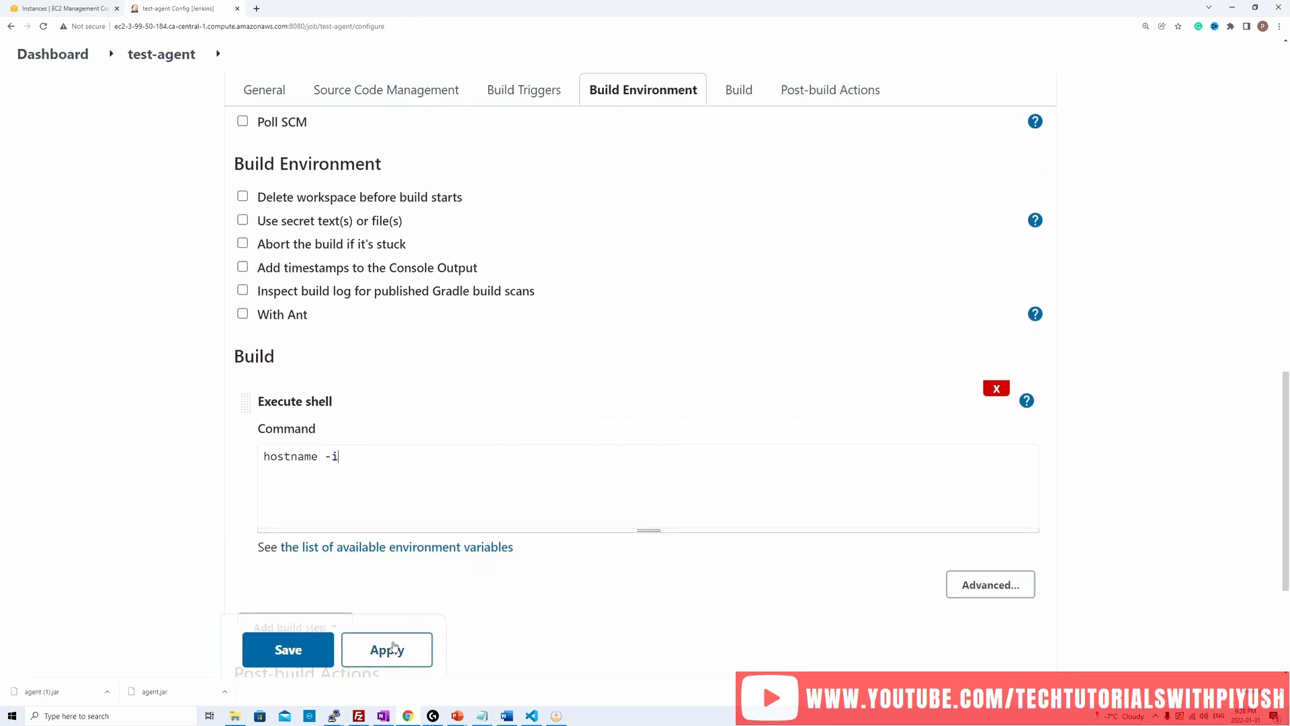
{"action": "left_click", "coordinate": [374, 655]}
{"action": "left_click", "coordinate": [295, 653]}
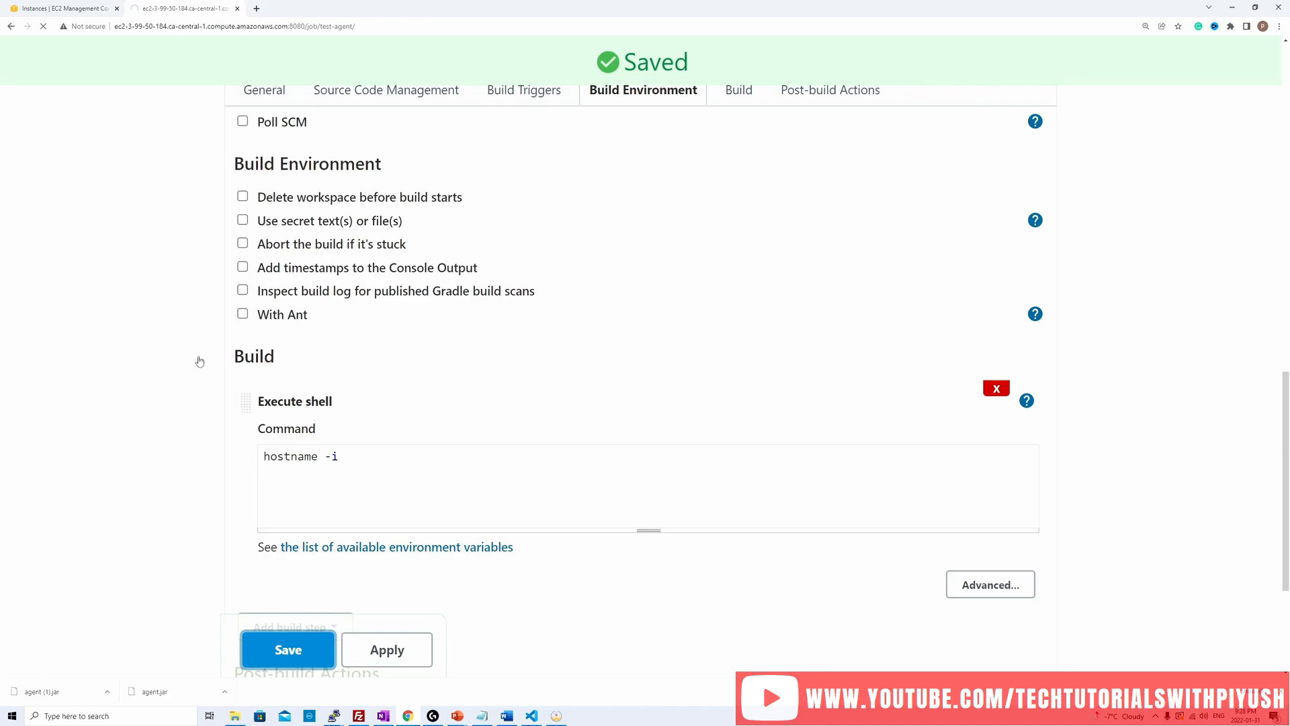
Step: Build the test-agent project and check the IP address in the console output of build #1
{"action": "left_click", "coordinate": [76, 316]}
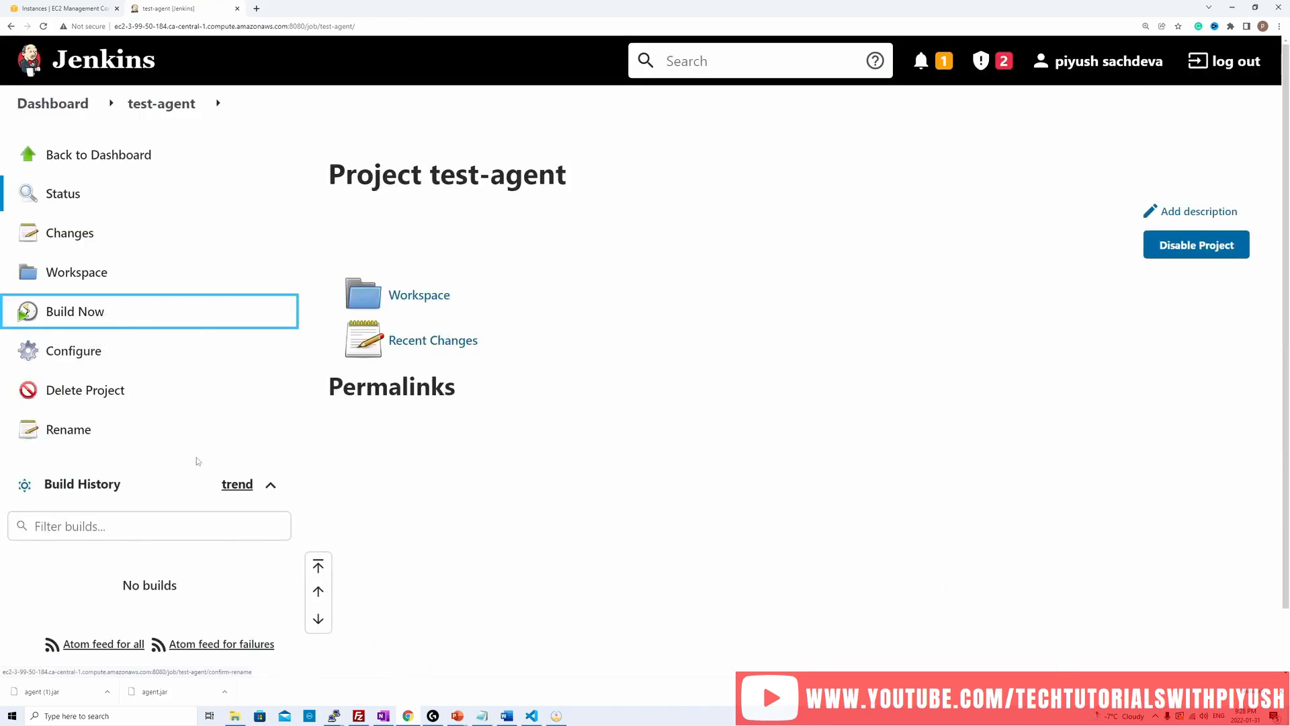
{"action": "scroll", "coordinate": [170, 458], "scroll_direction": "down", "scroll_amount": 1}
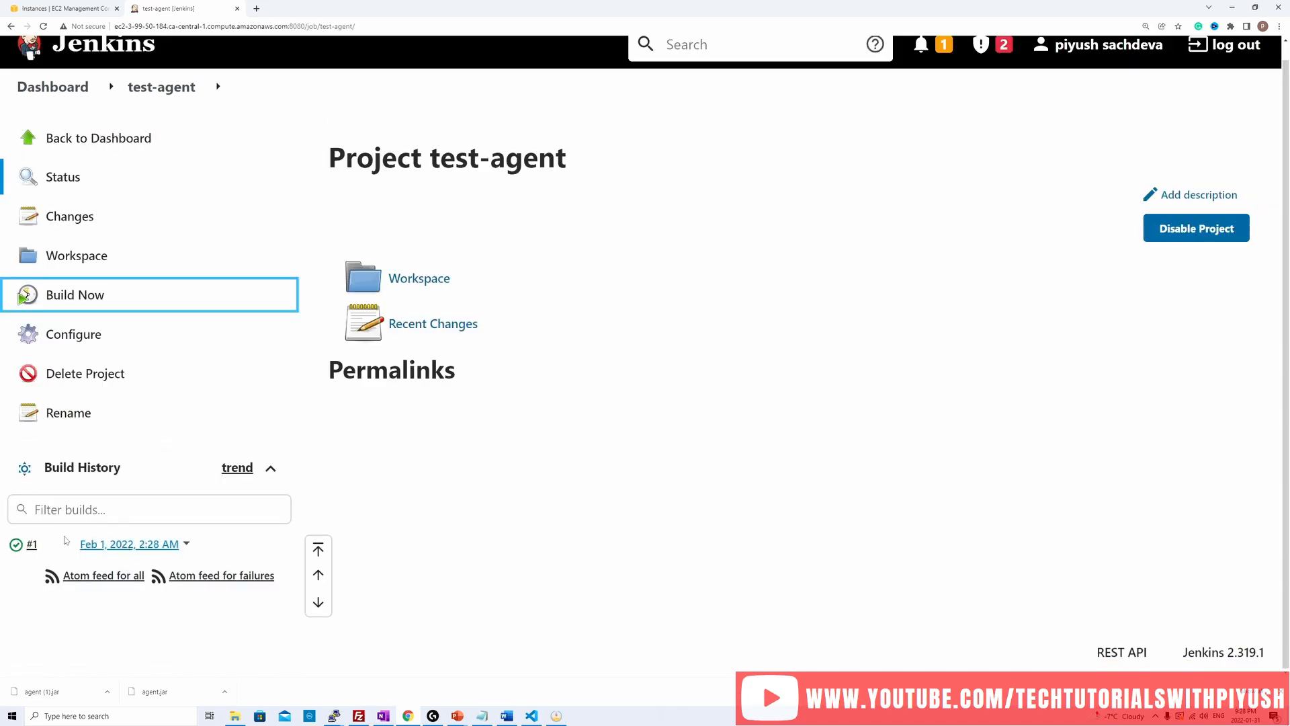
{"action": "left_click", "coordinate": [32, 546]}
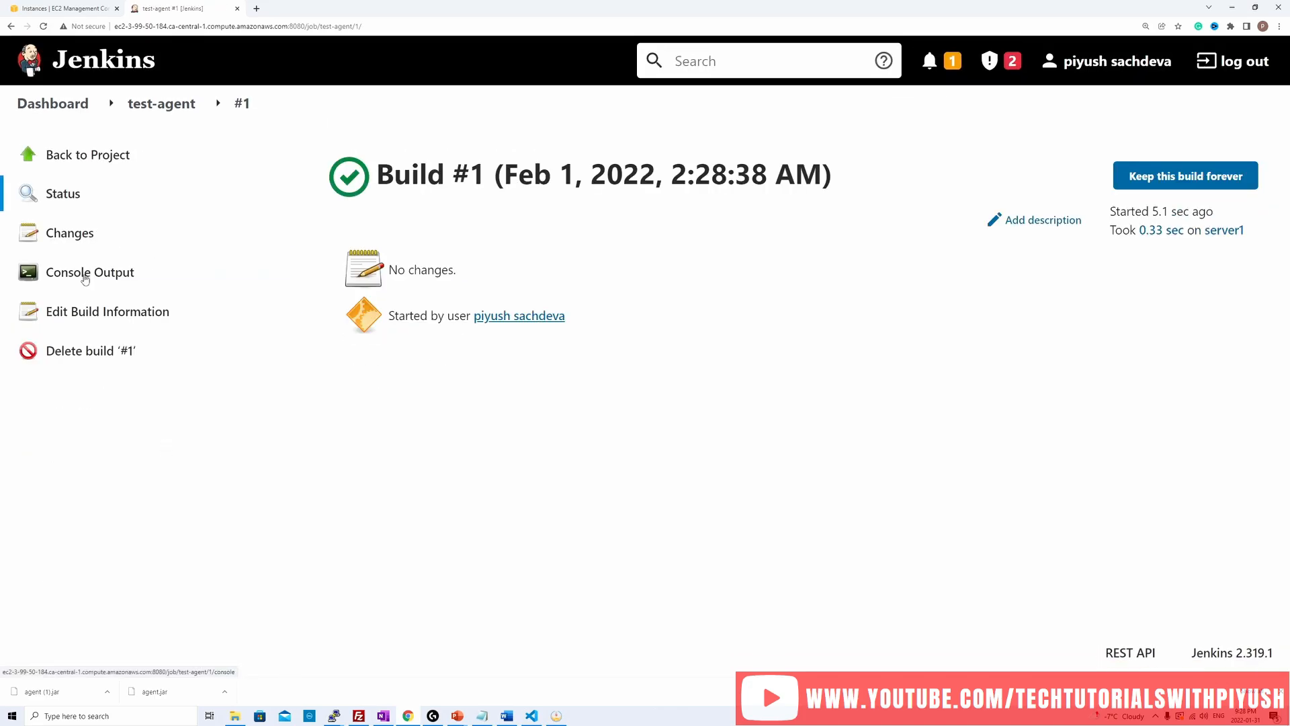
{"action": "left_click", "coordinate": [84, 276]}
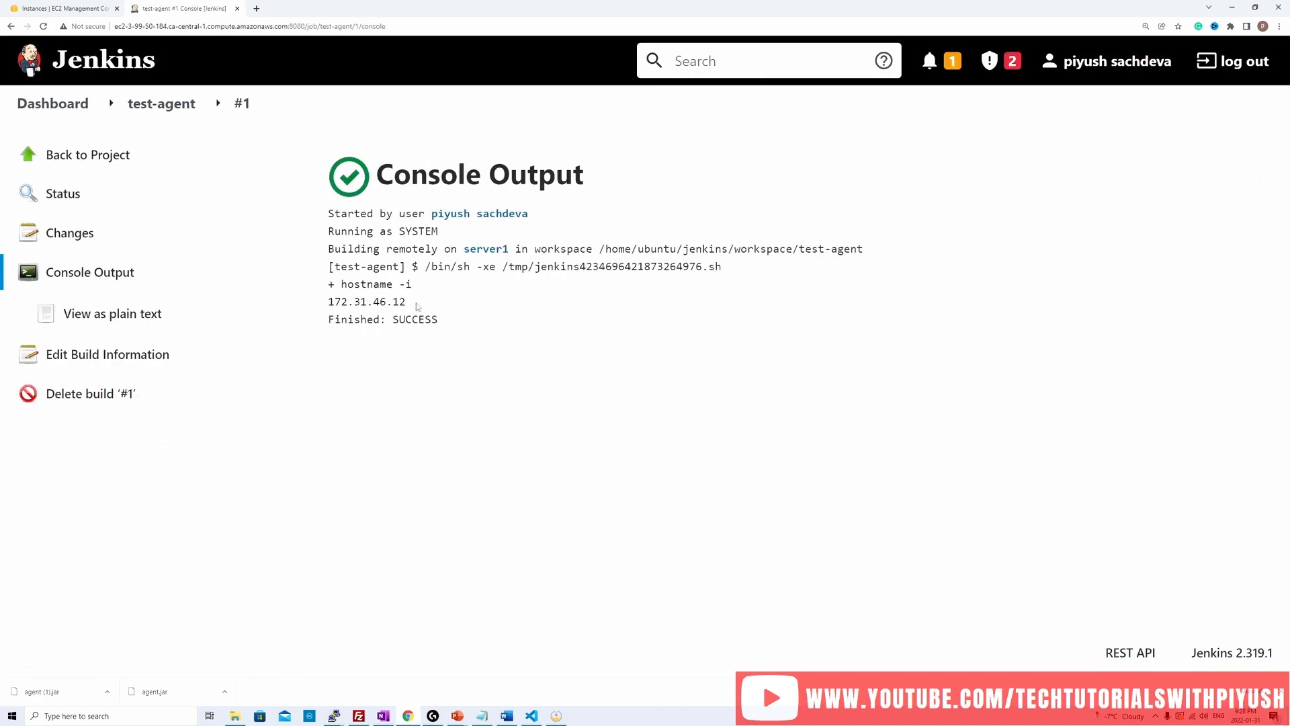
{"action": "left_click_drag", "start_coordinate": [410, 302], "coordinate": [330, 303]}
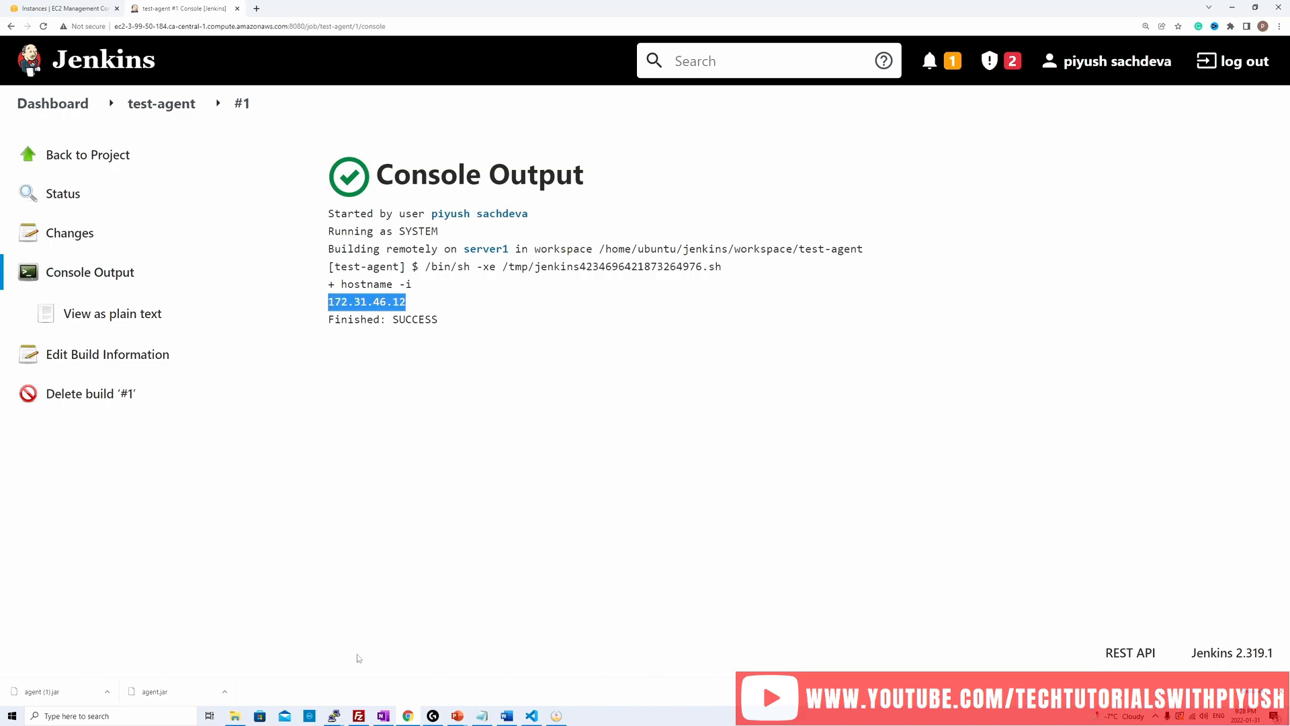
Step: Switch to server1's SSH terminal, clear it, run hostname -i and compare the IP address with the build's console output
{"action": "mouse_move", "coordinate": [342, 721]}
{"action": "left_click", "coordinate": [324, 677]}
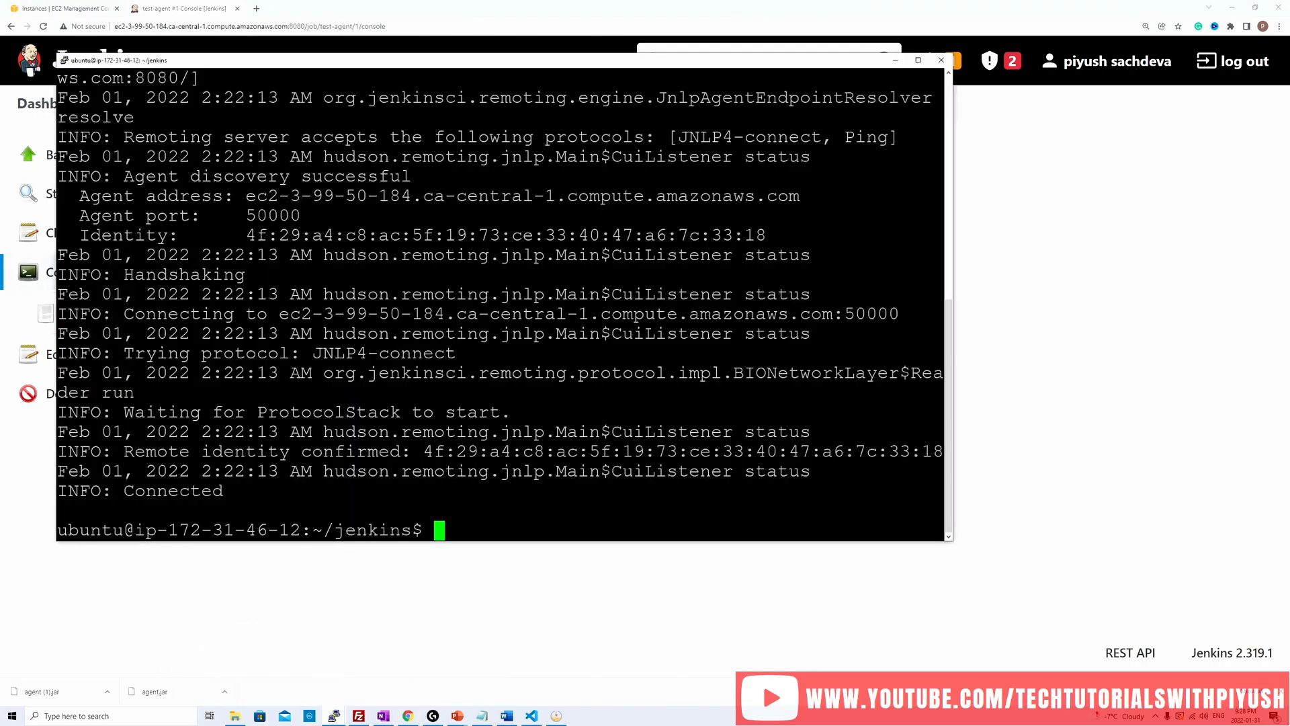
{"action": "type", "text": "clear"}
{"action": "key", "text": "Return"}
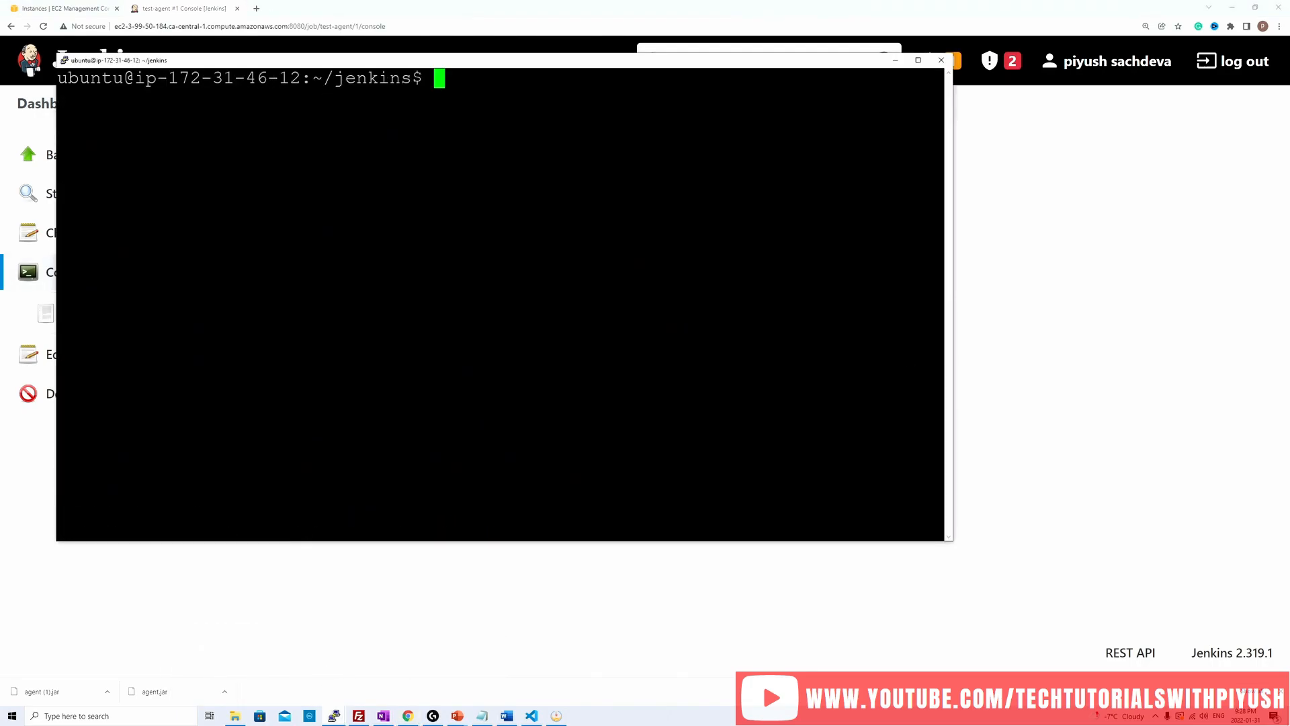
{"action": "type", "text": "hostnam"}
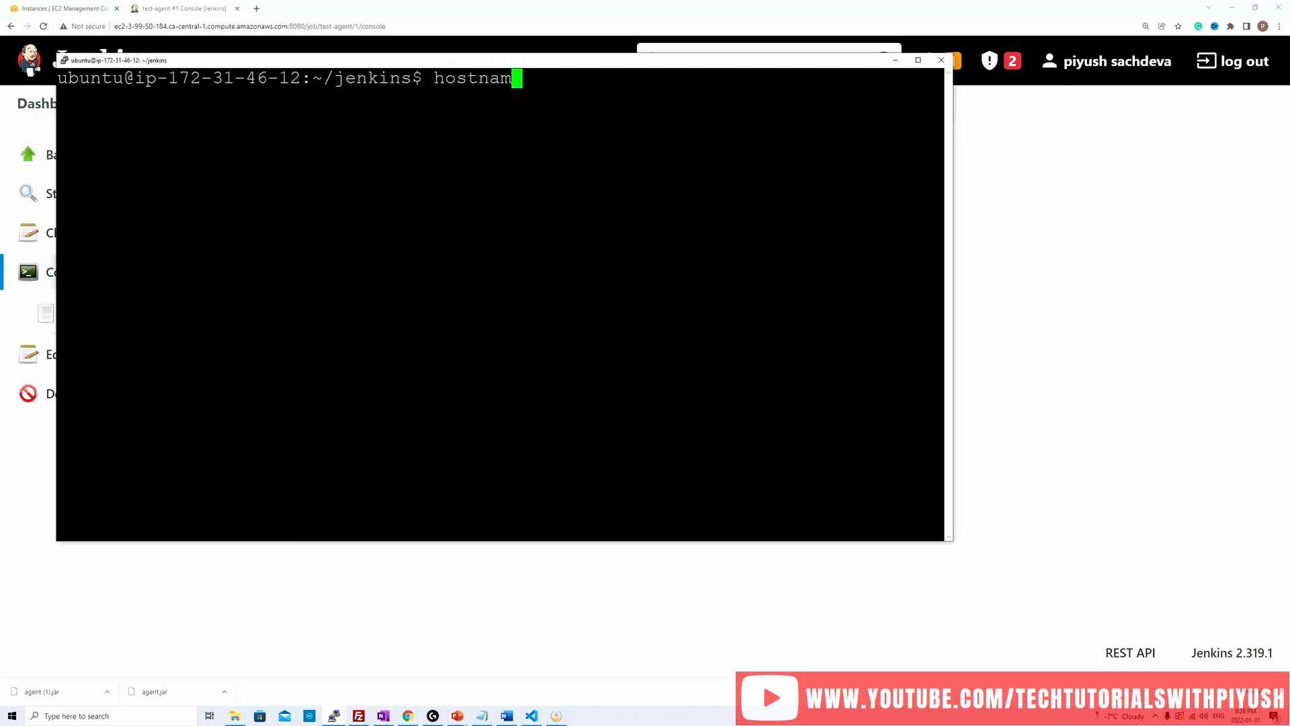
{"action": "type", "text": "e -i"}
{"action": "key", "text": "Return"}
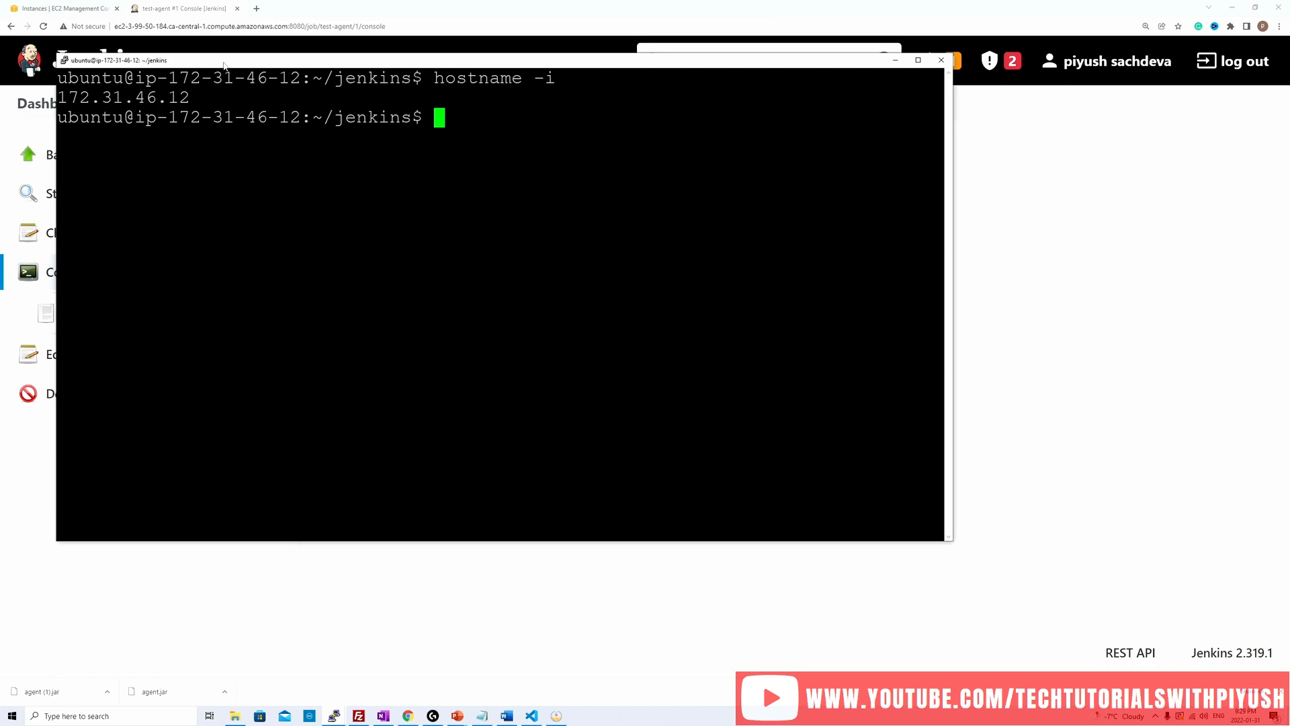
{"action": "left_click_drag", "start_coordinate": [224, 68], "coordinate": [436, 380]}
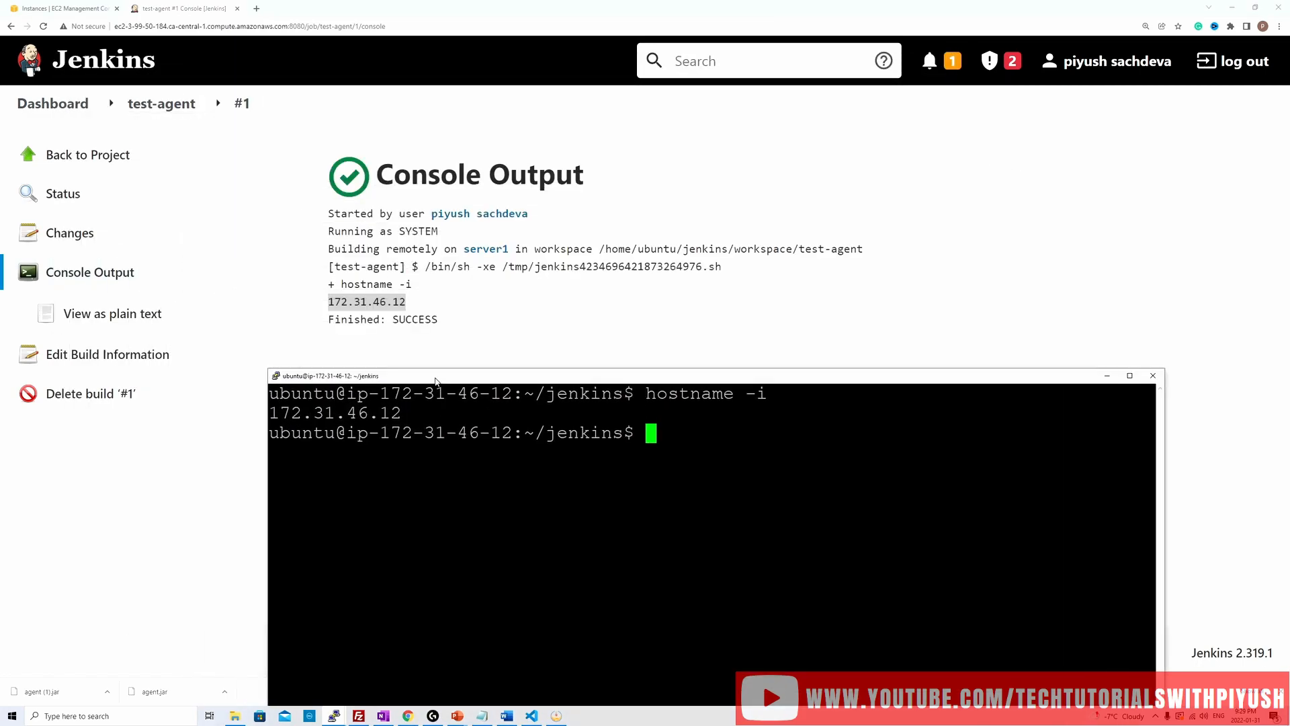
{"action": "left_click", "coordinate": [412, 306]}
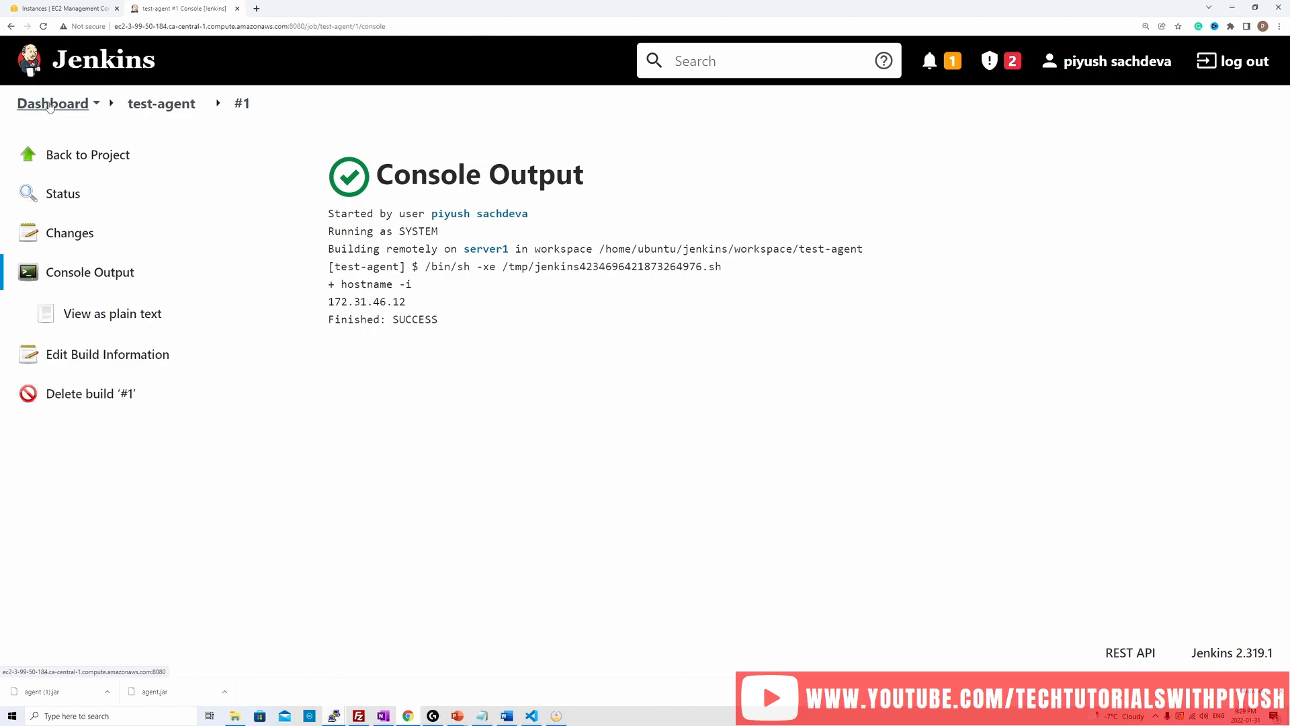
Step: Open the configuration of the Built-In Node from Manage Jenkins and select its number of executors for editing
{"action": "left_click", "coordinate": [50, 105]}
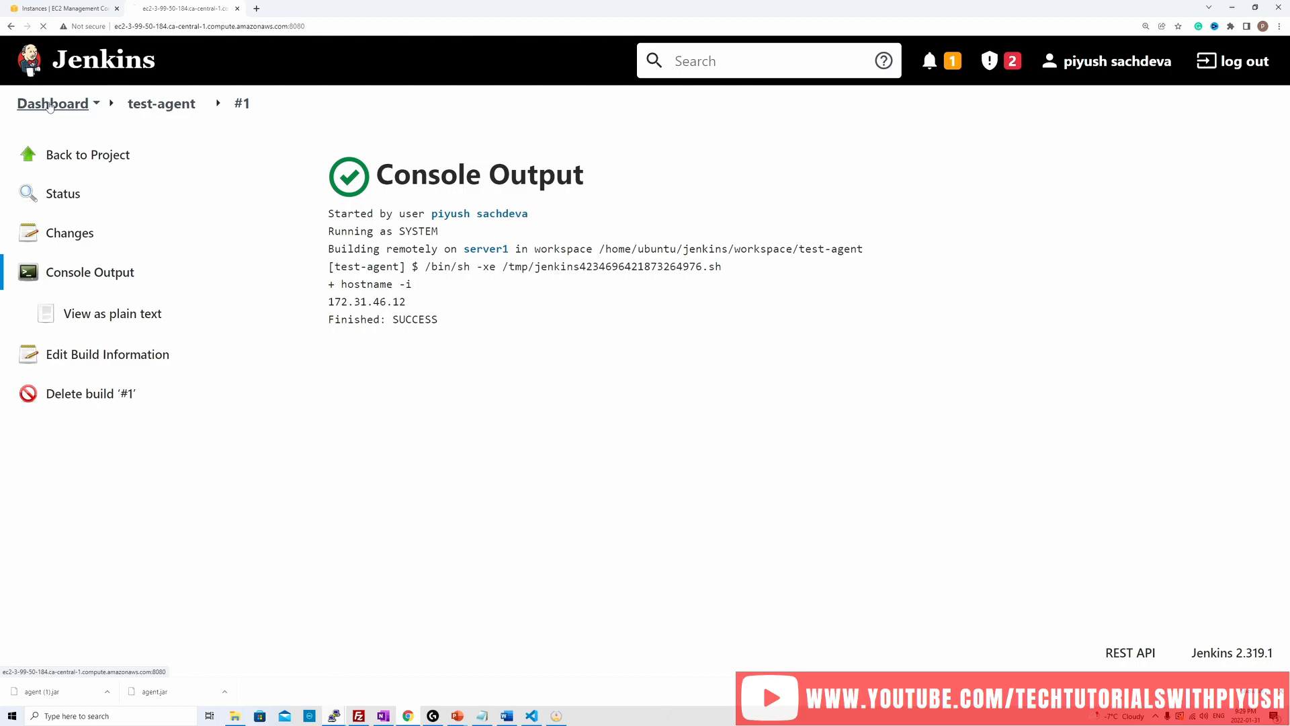
{"action": "left_click", "coordinate": [101, 351]}
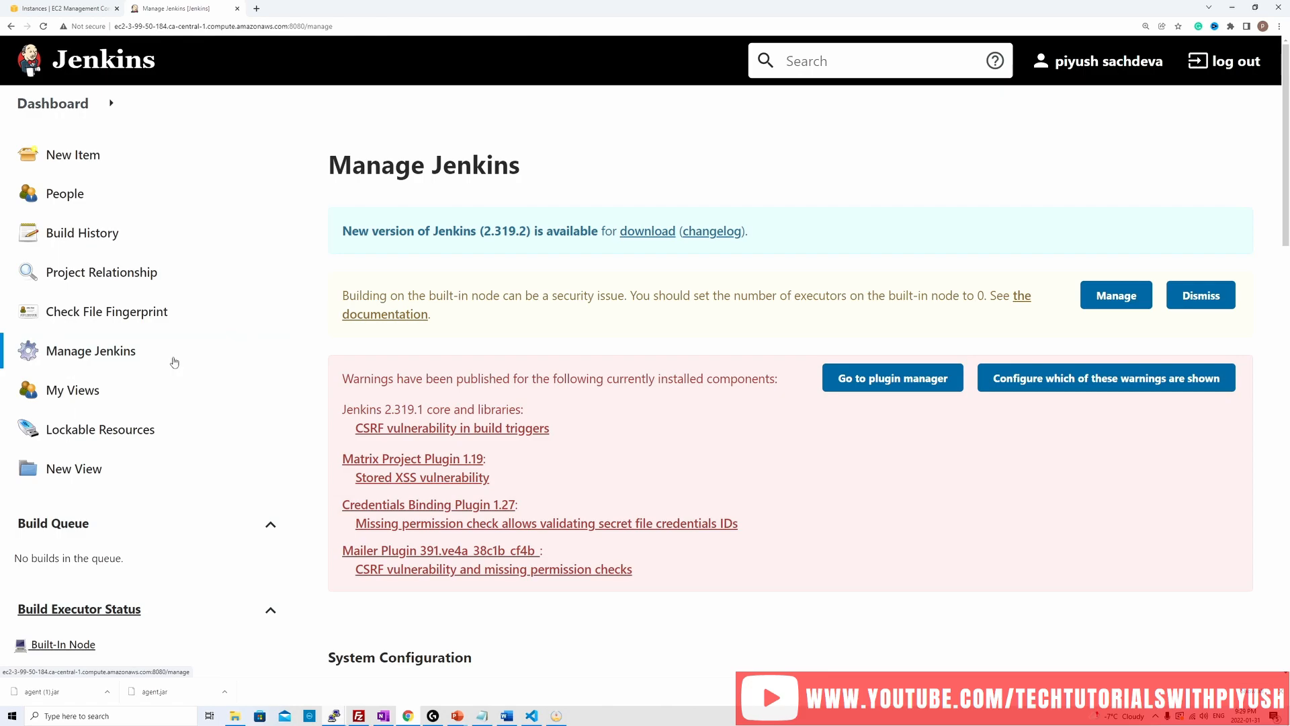
{"action": "scroll", "coordinate": [133, 446], "scroll_direction": "down", "scroll_amount": 1}
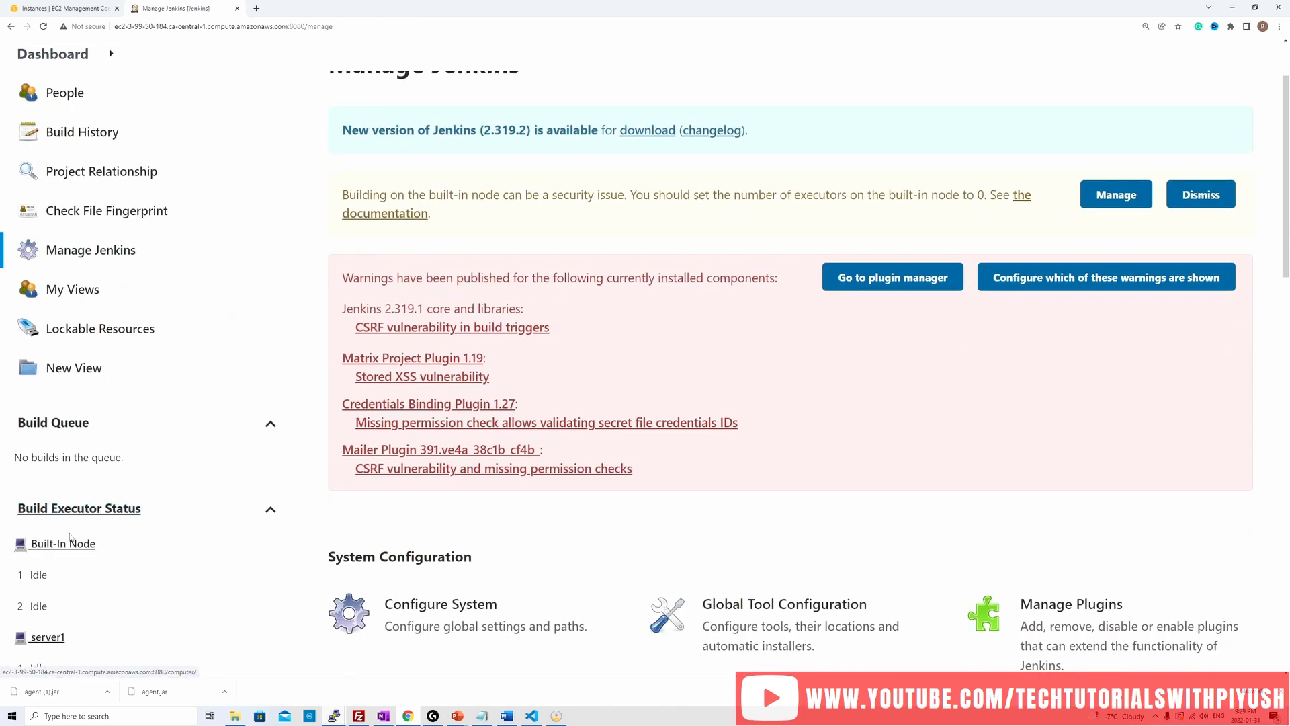
{"action": "left_click", "coordinate": [56, 551]}
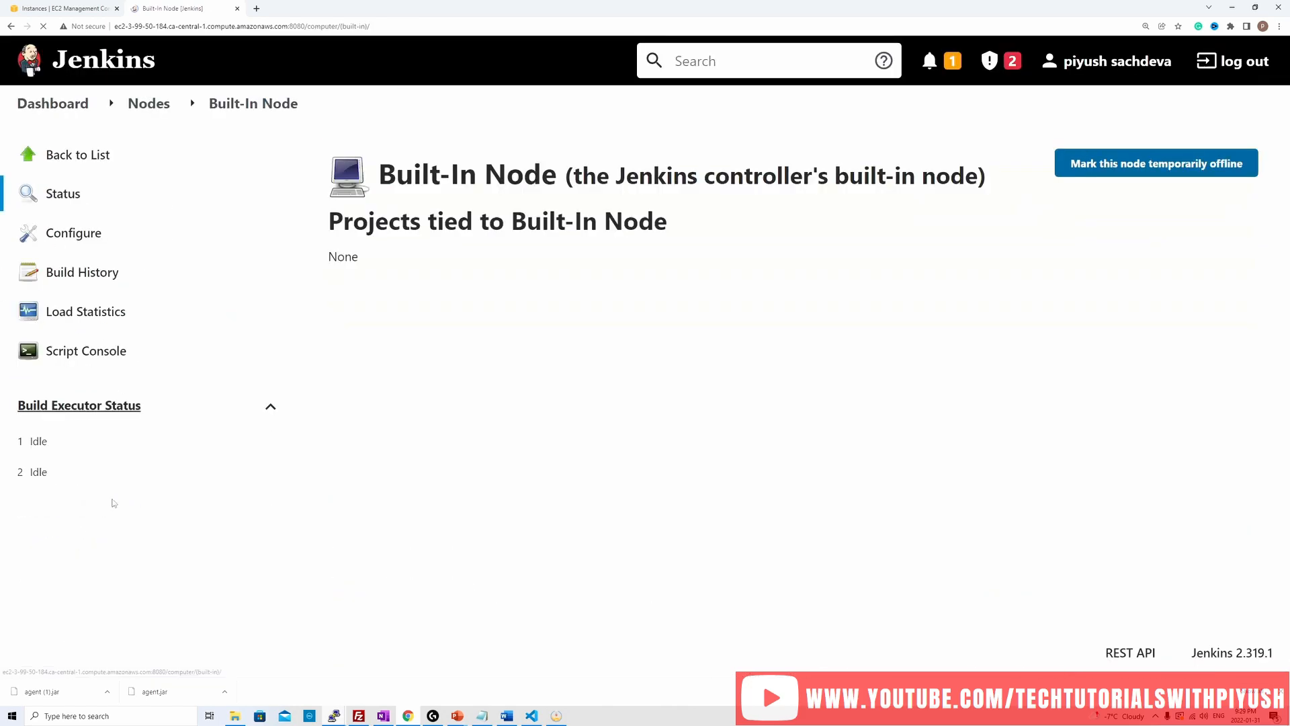
{"action": "left_click", "coordinate": [95, 239]}
{"action": "left_click_drag", "start_coordinate": [373, 195], "coordinate": [316, 198]}
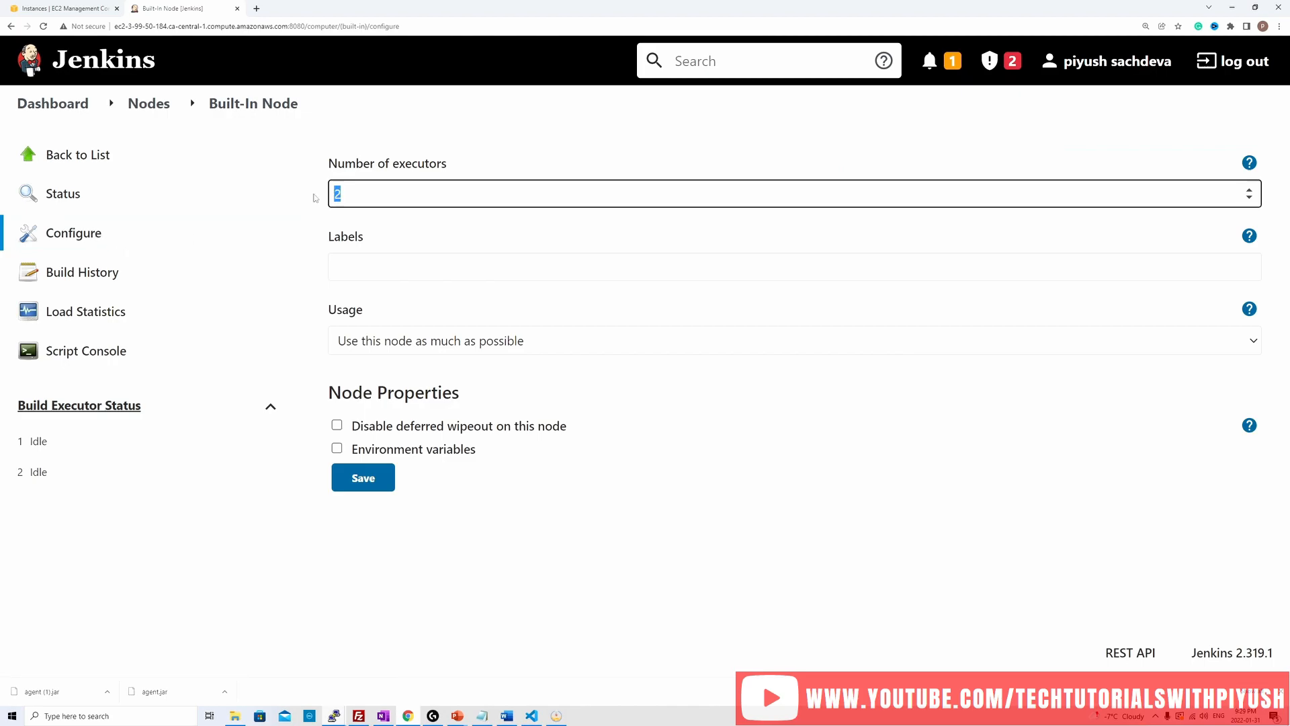